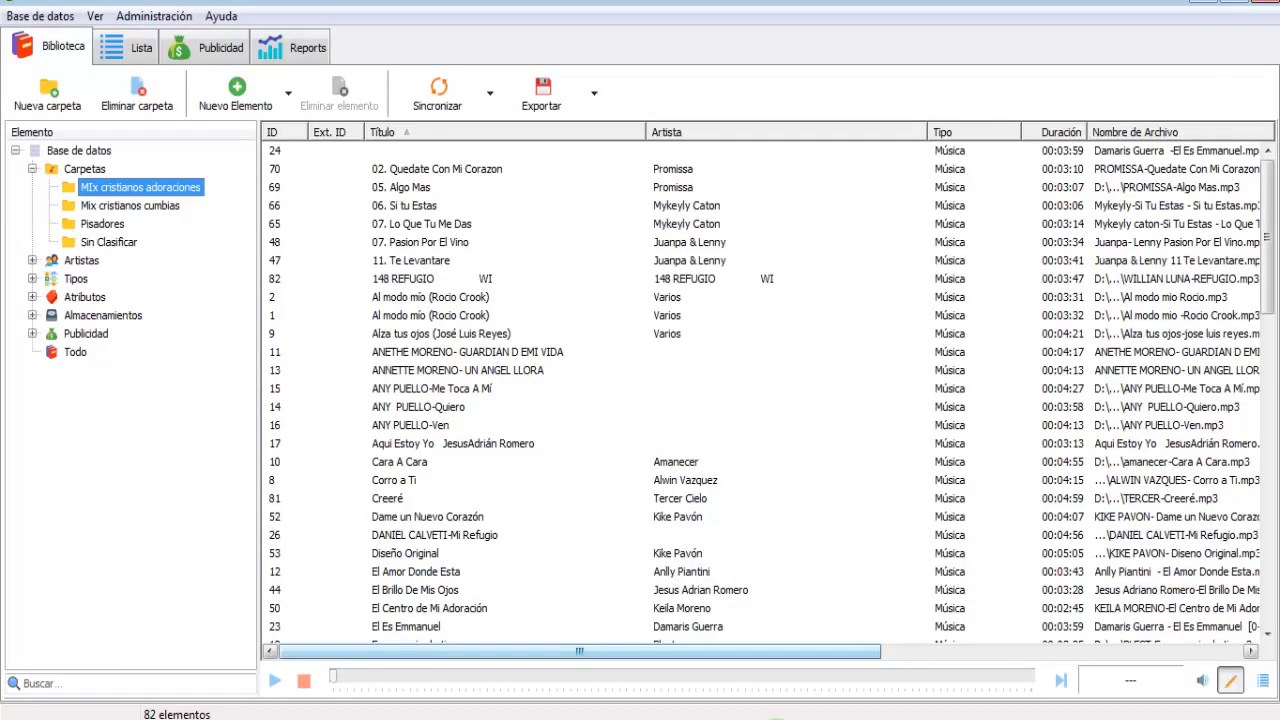
# Step: Look through the MIx cristianos adoraciones, Mix cristianos cumbias and Pisadores folders in the library
pyautogui.click(80, 169)
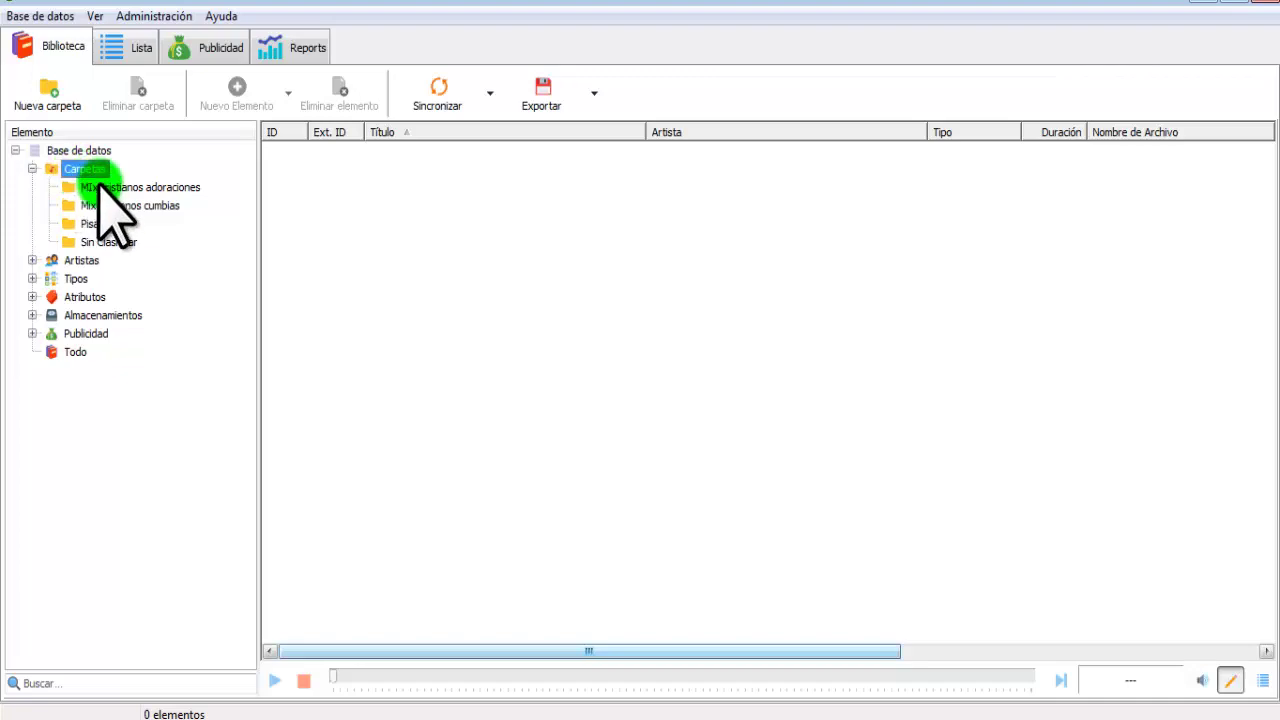
pyautogui.click(100, 187)
pyautogui.click(88, 170)
pyautogui.click(103, 187)
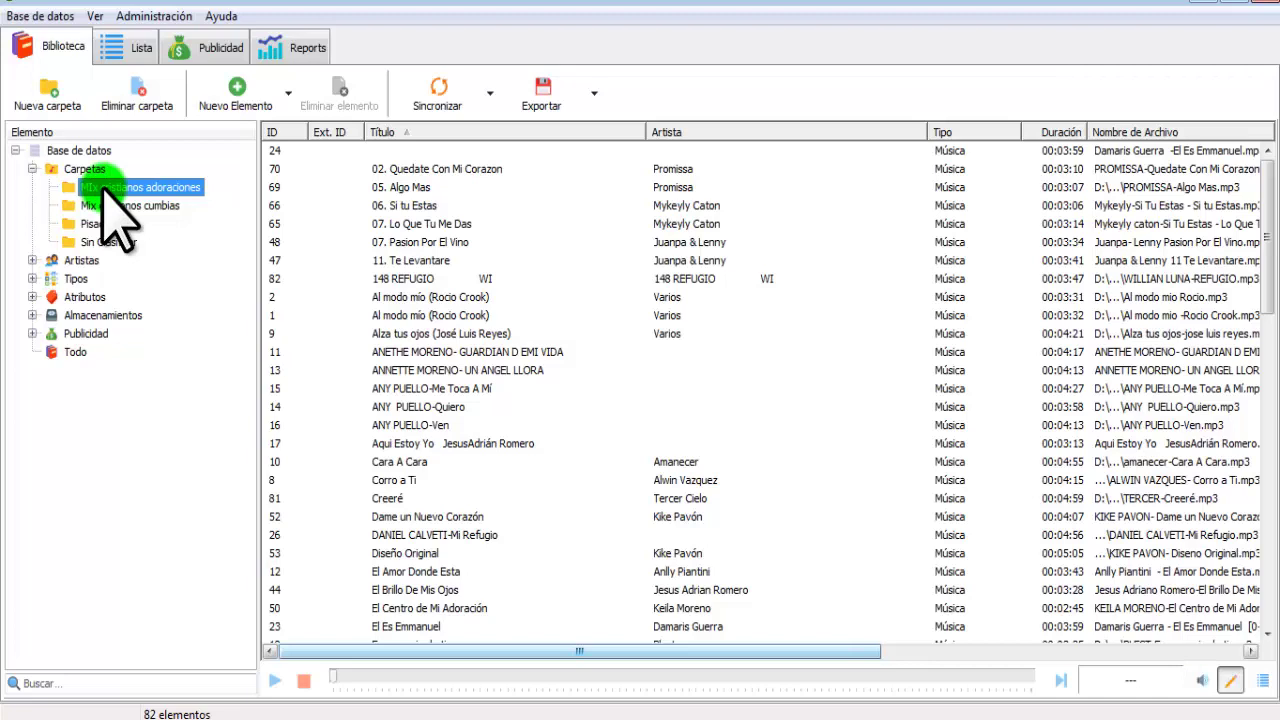
pyautogui.click(100, 223)
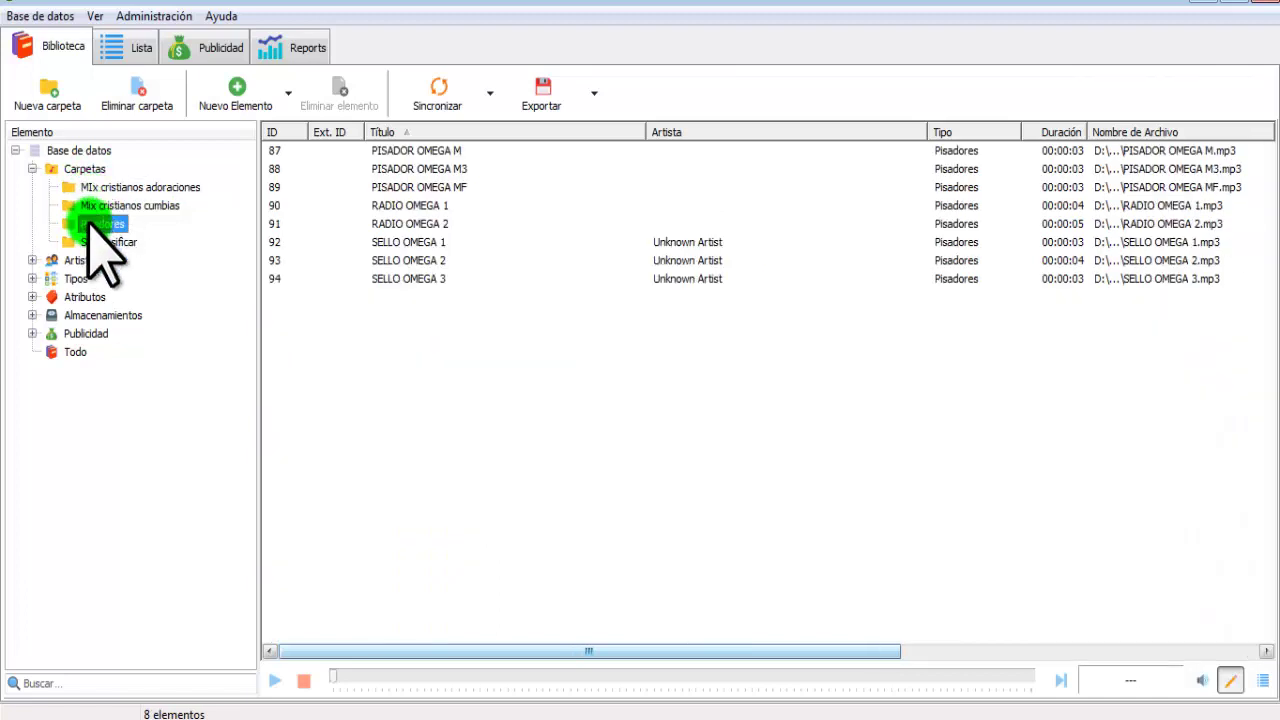
pyautogui.rightClick(77, 170)
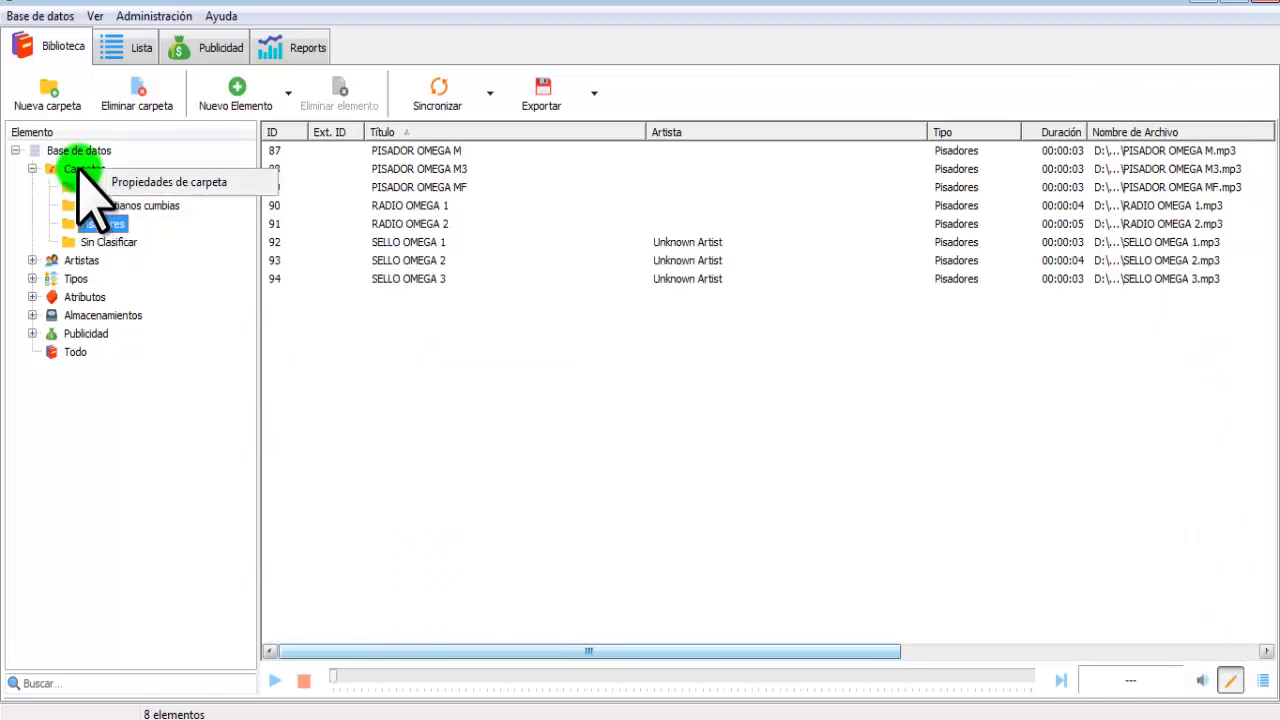
pyautogui.click(189, 284)
pyautogui.click(84, 168)
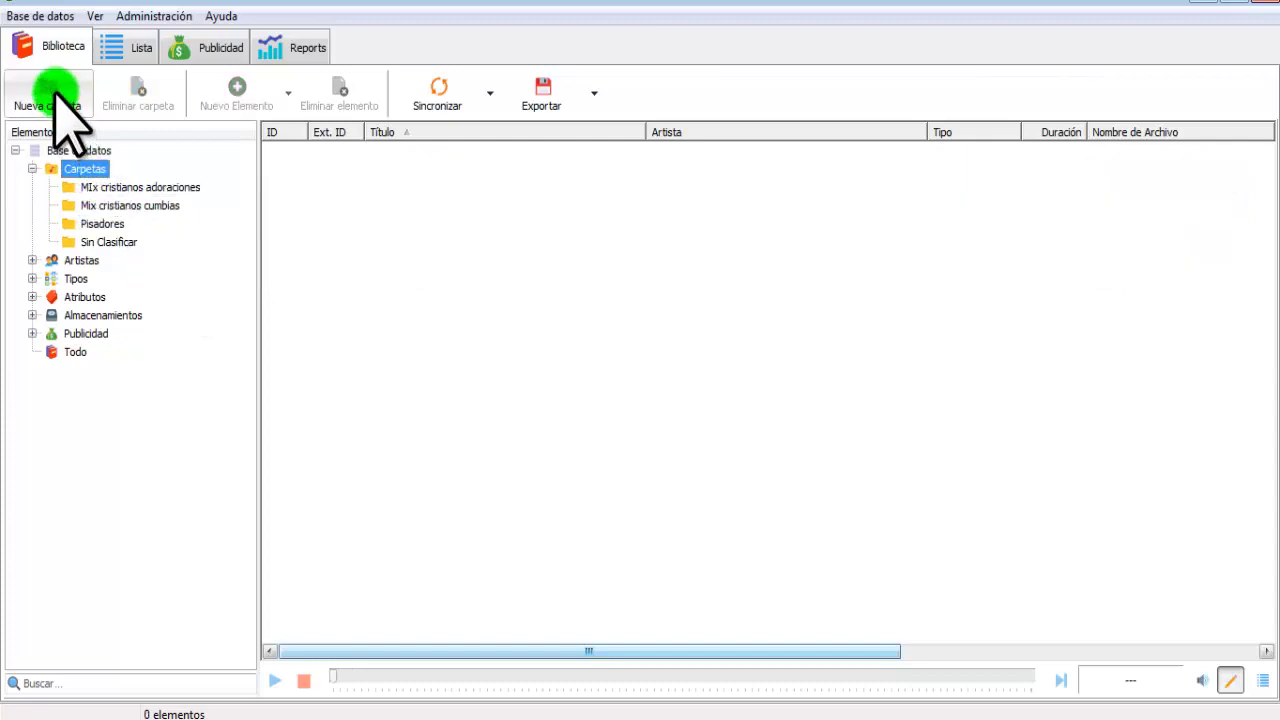
pyautogui.click(100, 187)
pyautogui.click(113, 205)
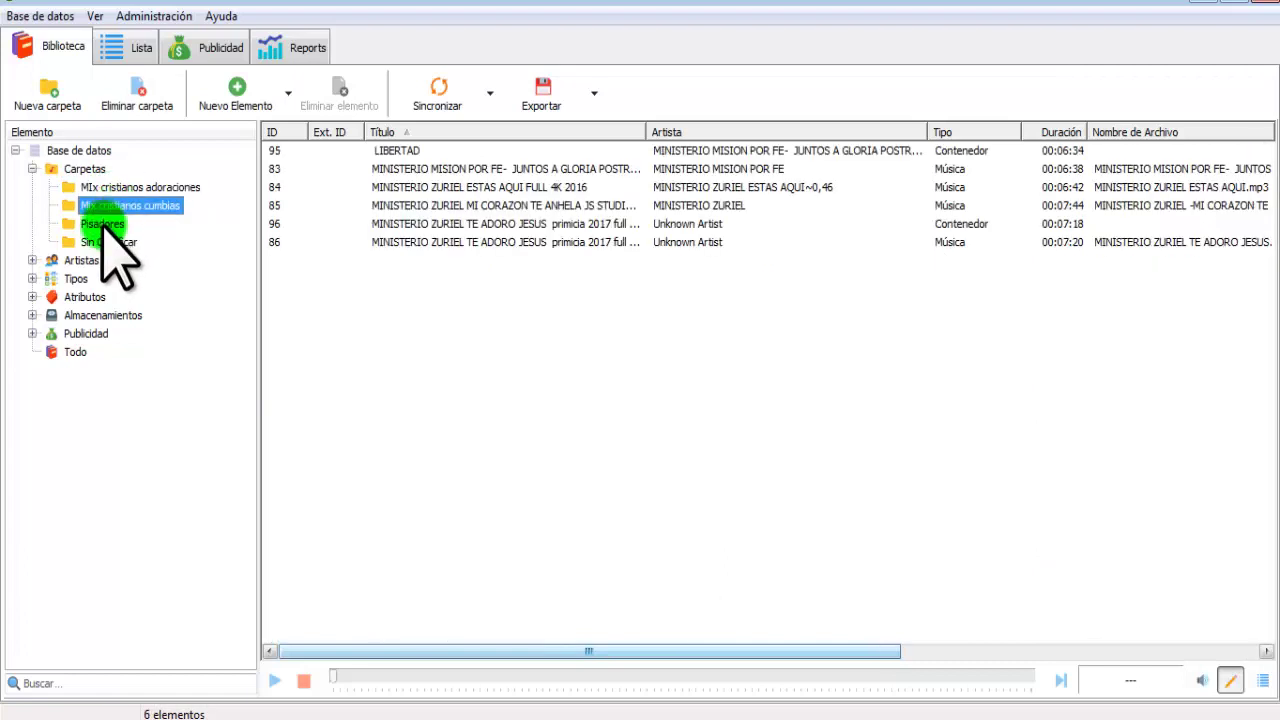
pyautogui.click(103, 224)
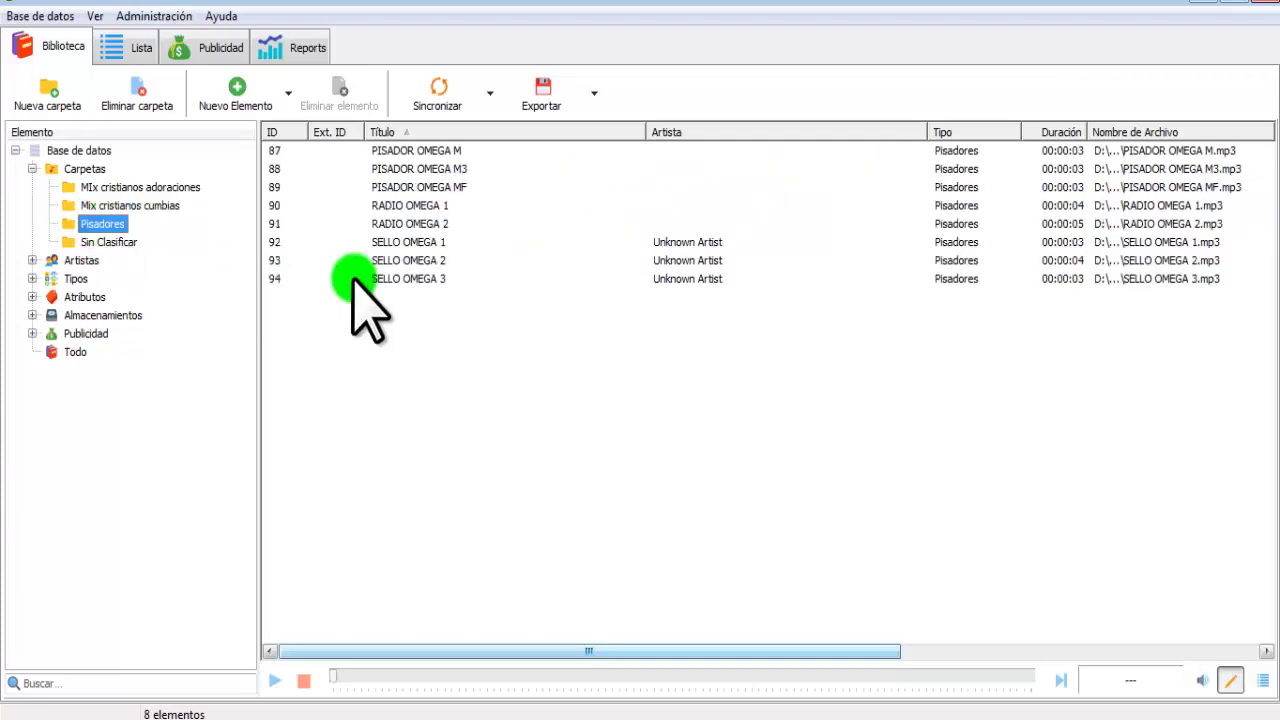
# Step: Go through the PISADOR, RADIO and SELLO OMEGA elements listed in the Pisadores folder
pyautogui.click(486, 370)
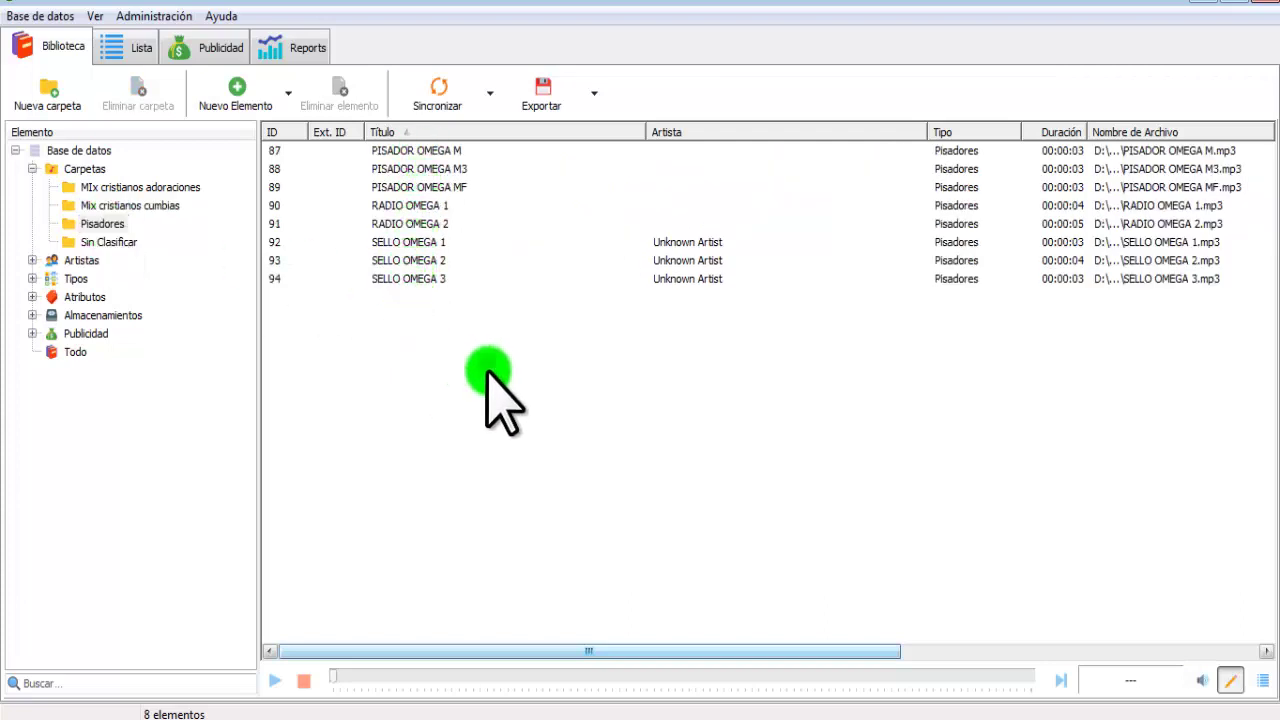
pyautogui.click(386, 152)
pyautogui.click(382, 169)
pyautogui.click(380, 187)
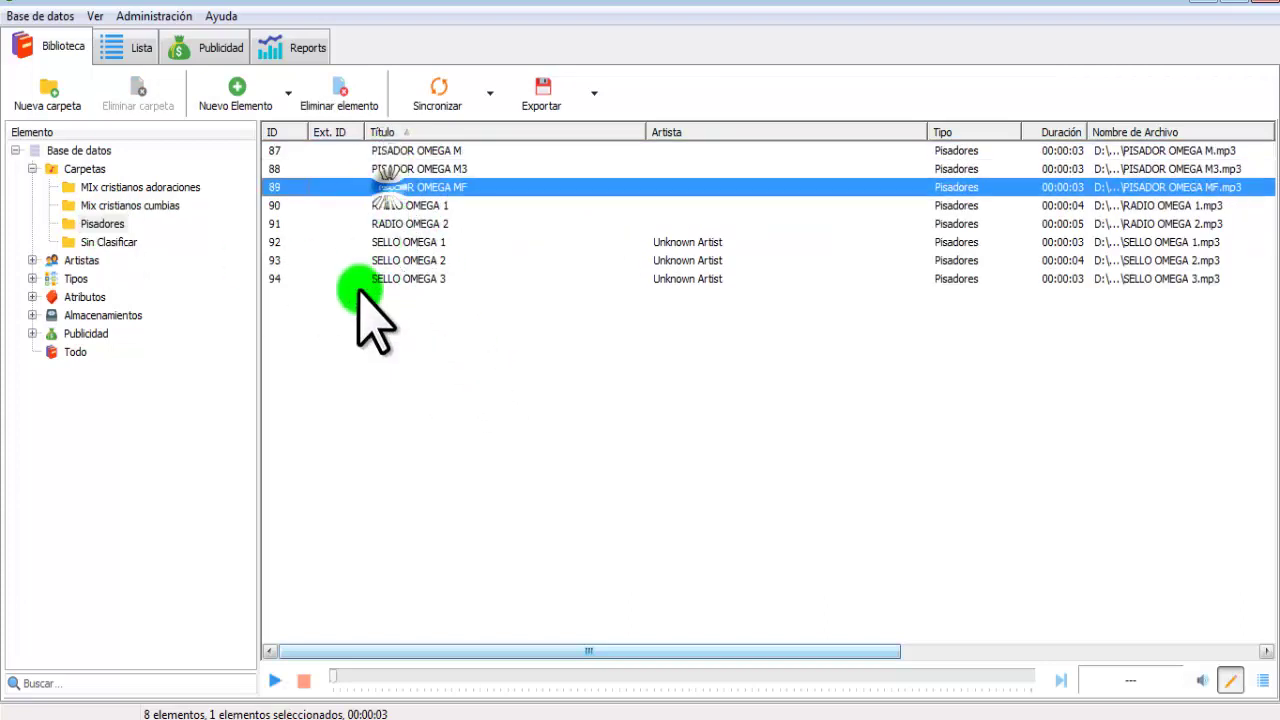
pyautogui.click(370, 279)
pyautogui.click(380, 260)
pyautogui.click(382, 278)
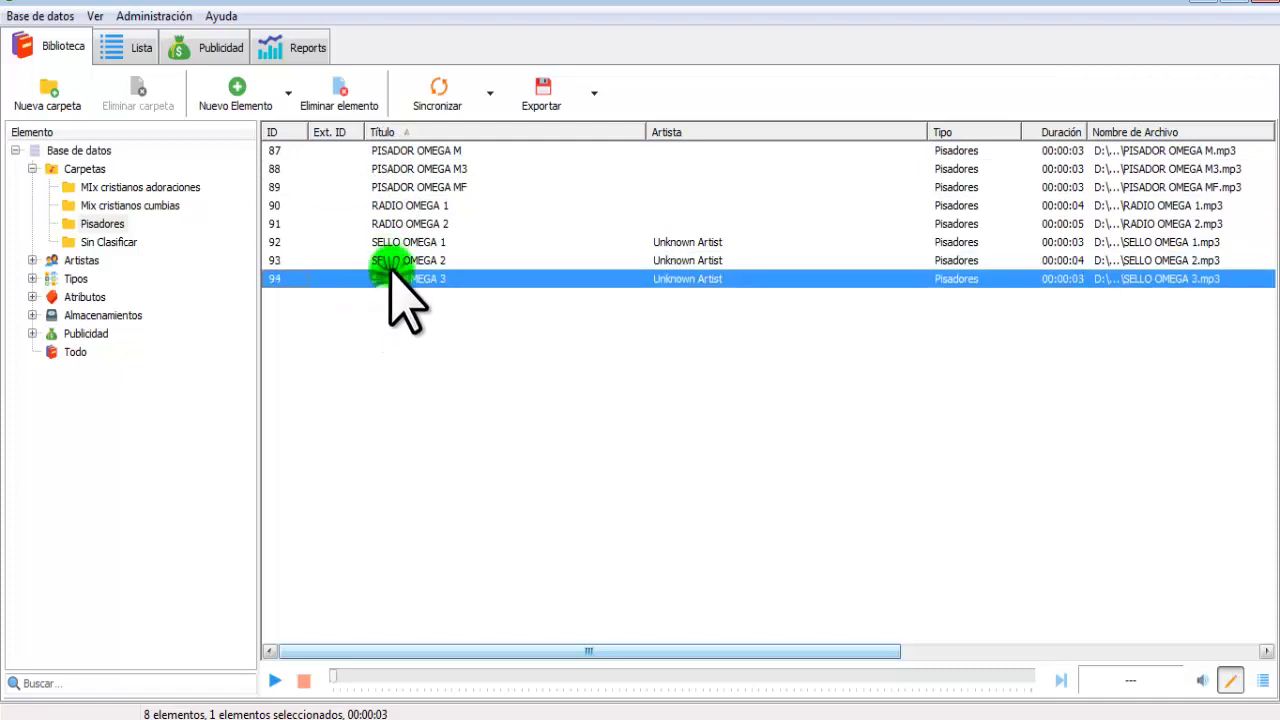
pyautogui.click(390, 256)
pyautogui.click(400, 242)
pyautogui.click(400, 224)
pyautogui.click(400, 187)
pyautogui.click(400, 169)
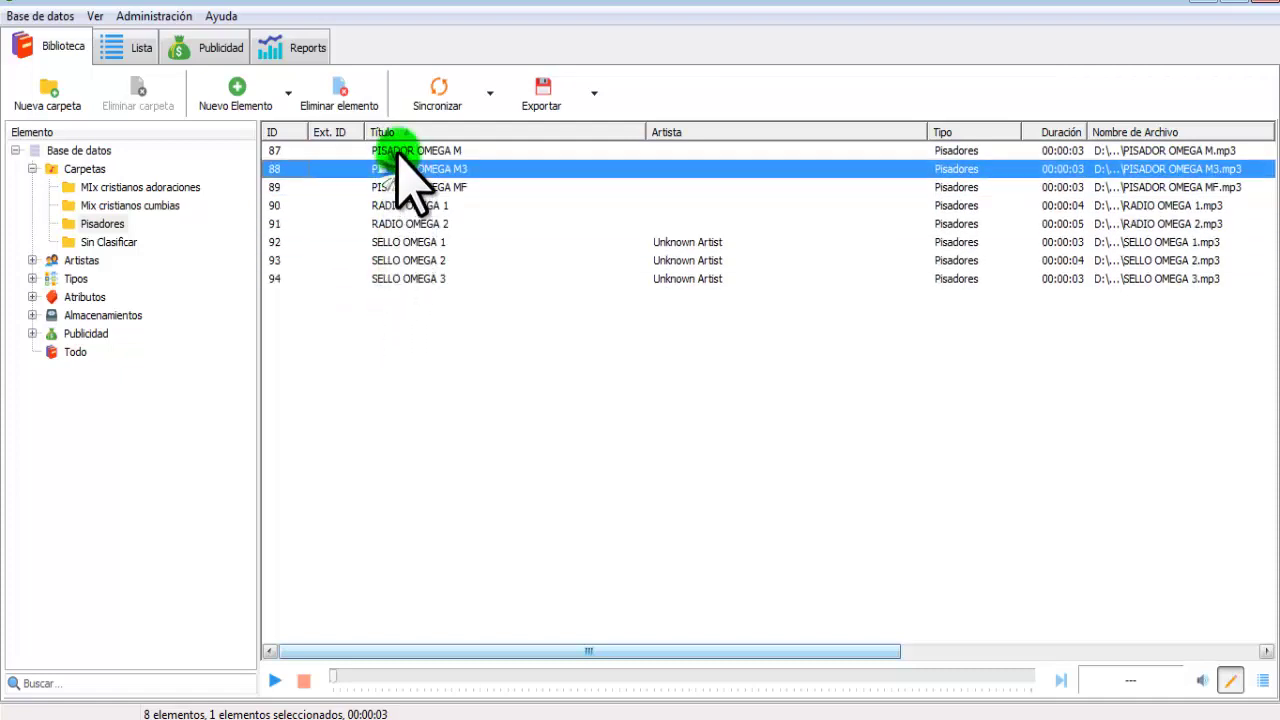
pyautogui.click(398, 151)
pyautogui.click(398, 151)
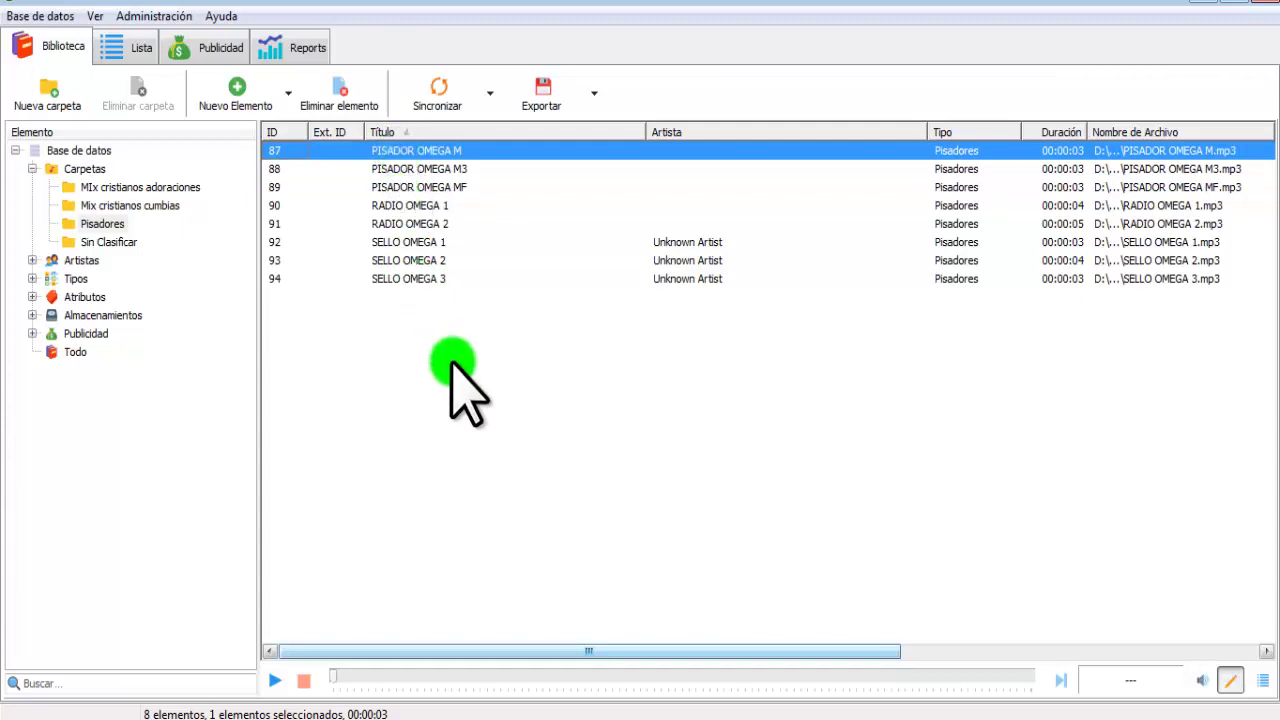
# Step: Review the three library folders again, ending on 02. Quedate Con Mi Corazon in MIx cristianos adoraciones
pyautogui.click(152, 187)
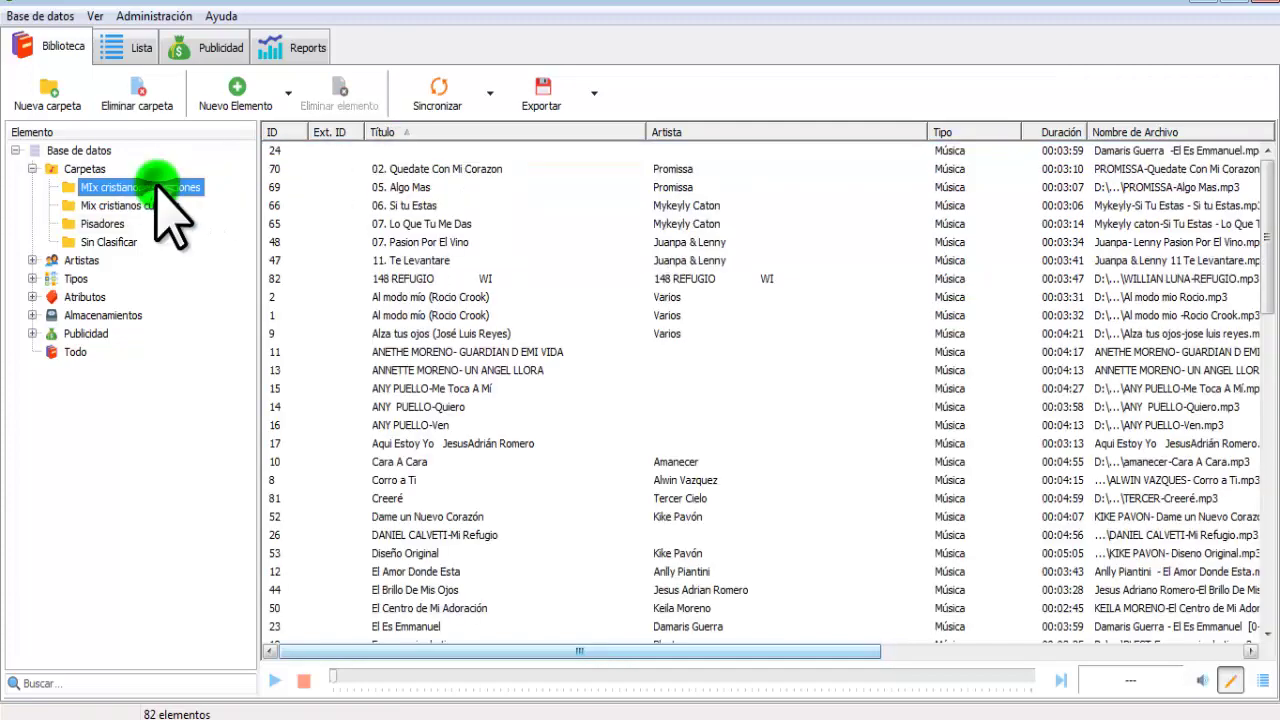
pyautogui.click(140, 206)
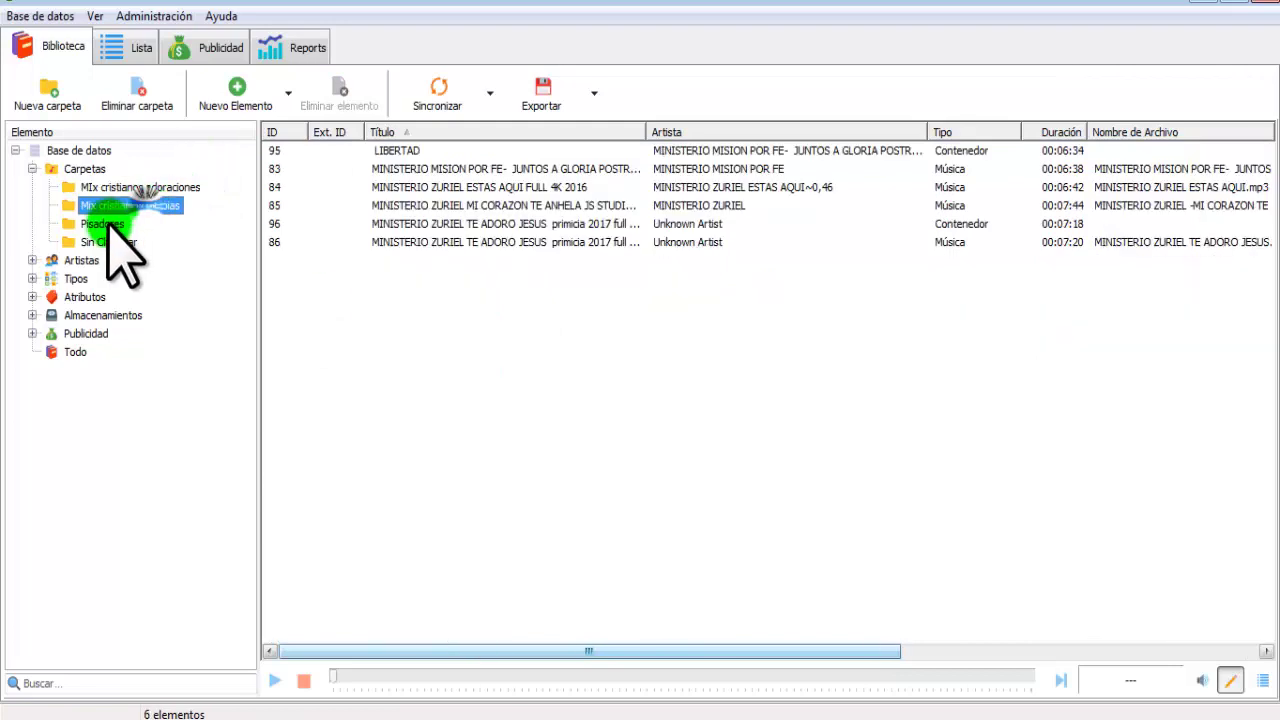
pyautogui.click(105, 224)
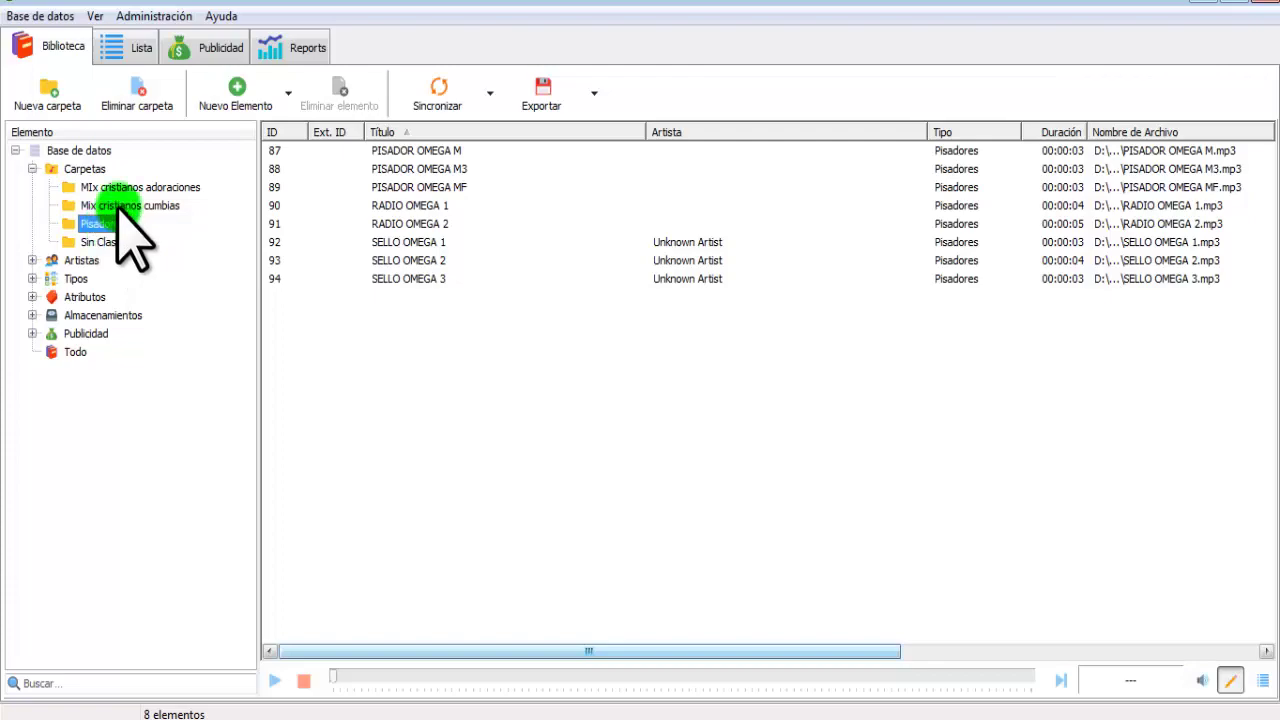
pyautogui.click(120, 206)
pyautogui.click(120, 188)
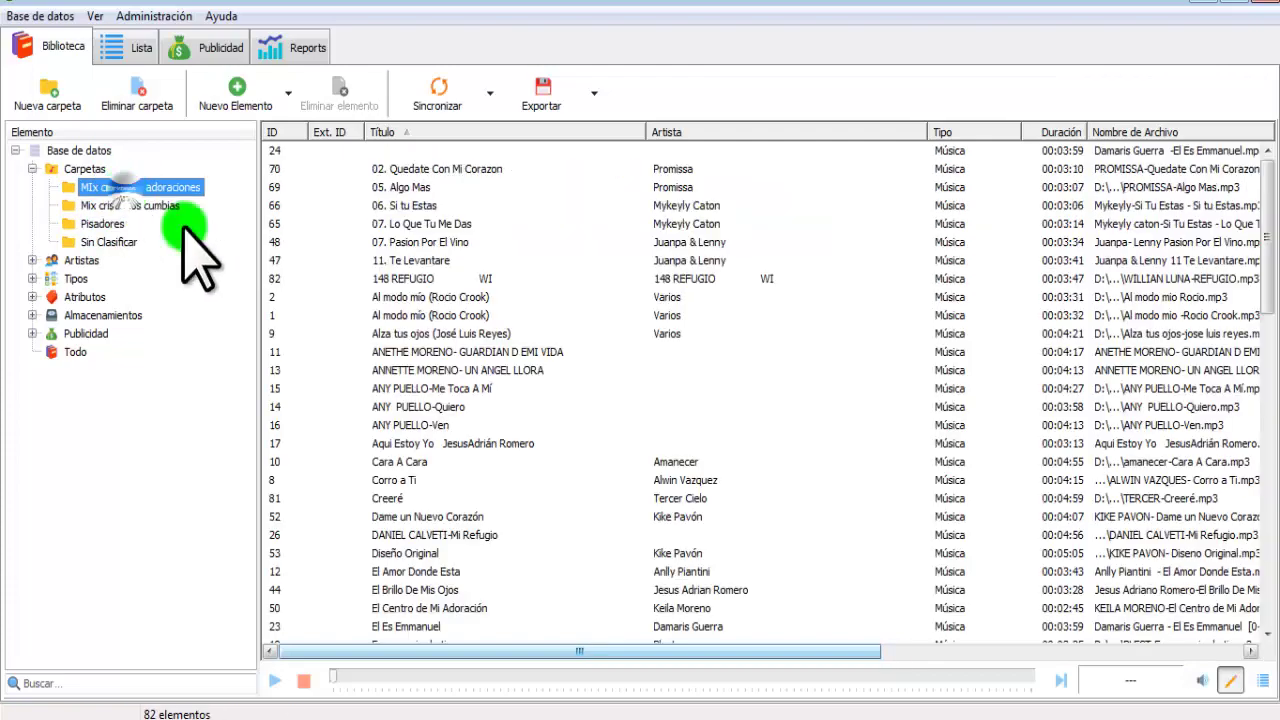
pyautogui.moveTo(1266, 226)
pyautogui.mouseDown()
pyautogui.moveTo(1268, 560)
pyautogui.moveTo(1266, 214)
pyautogui.mouseUp()
pyautogui.click(425, 170)
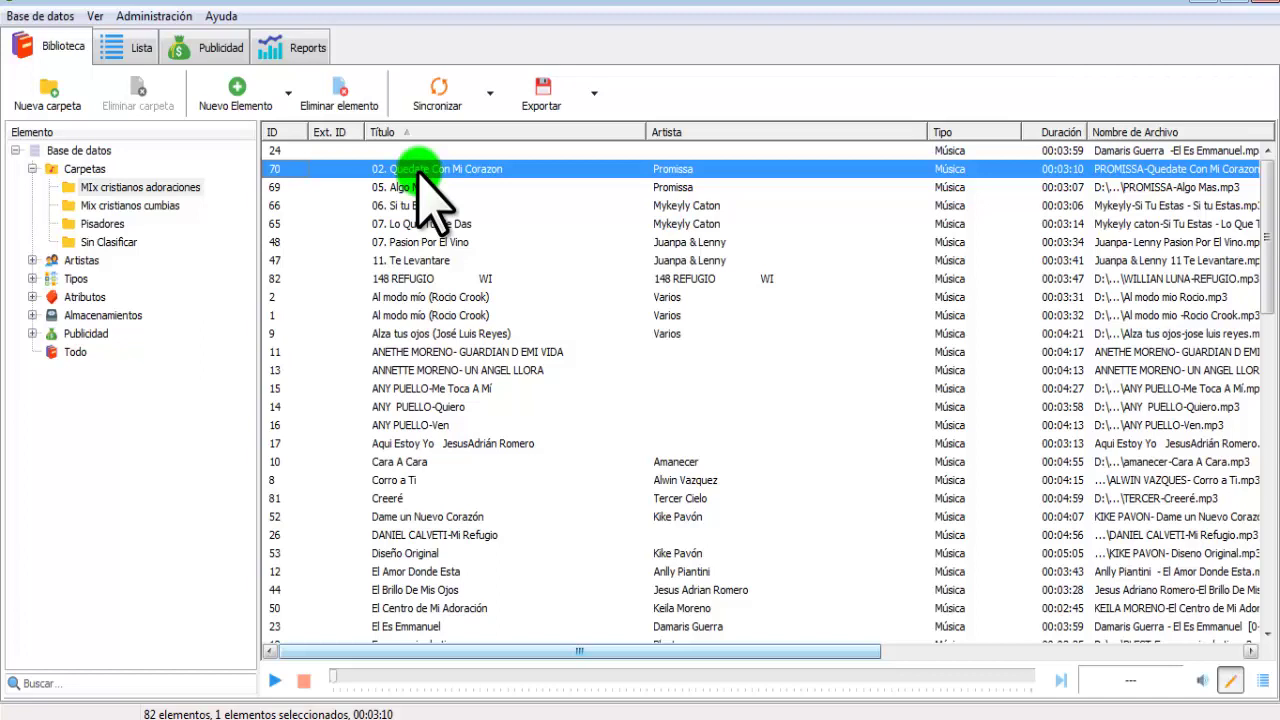
# Step: Inspect the CUE markers of MI CORAZON TE ANHELA and ESTAS AQUI in the Mix cristianos cumbias folder
pyautogui.click(125, 205)
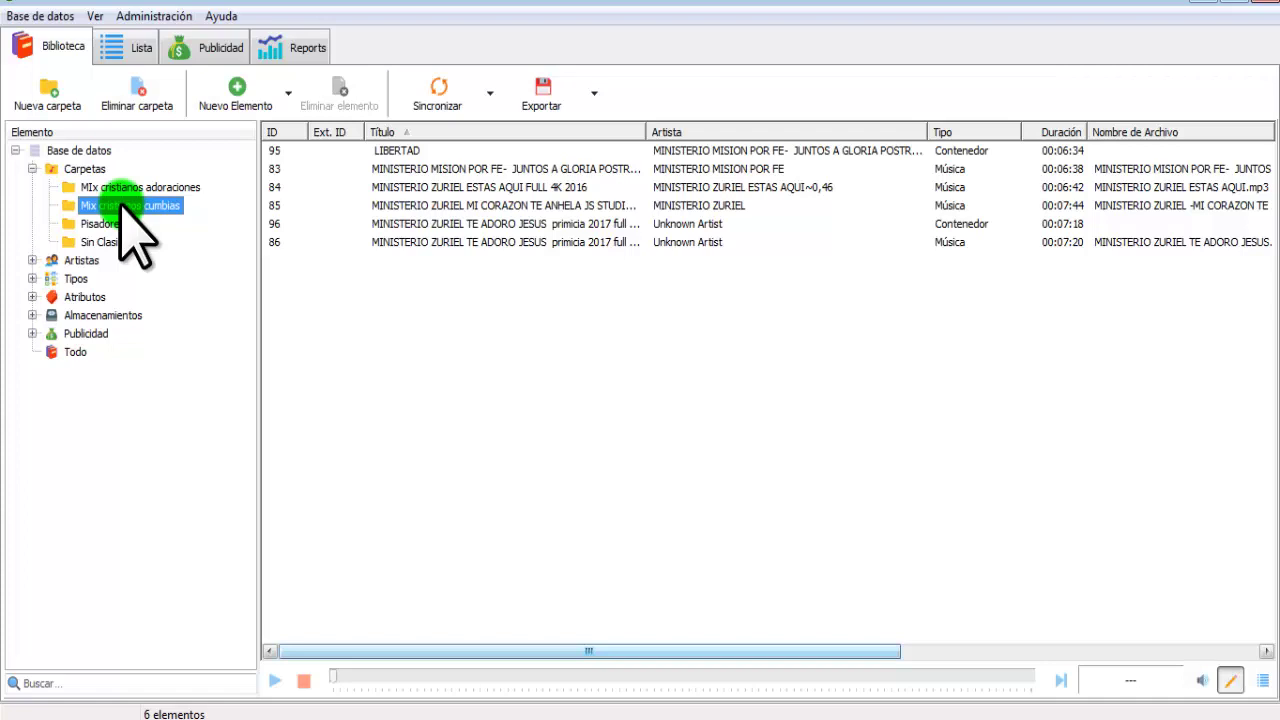
pyautogui.click(497, 206)
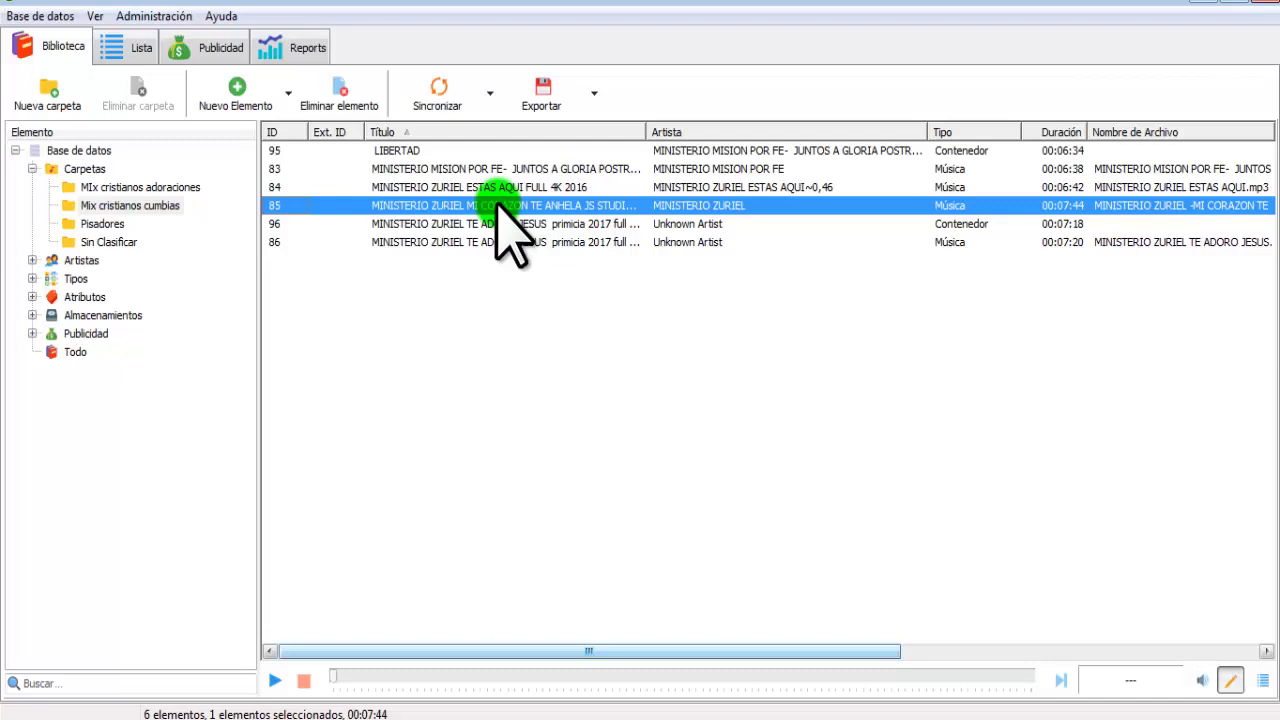
pyautogui.doubleClick(497, 206)
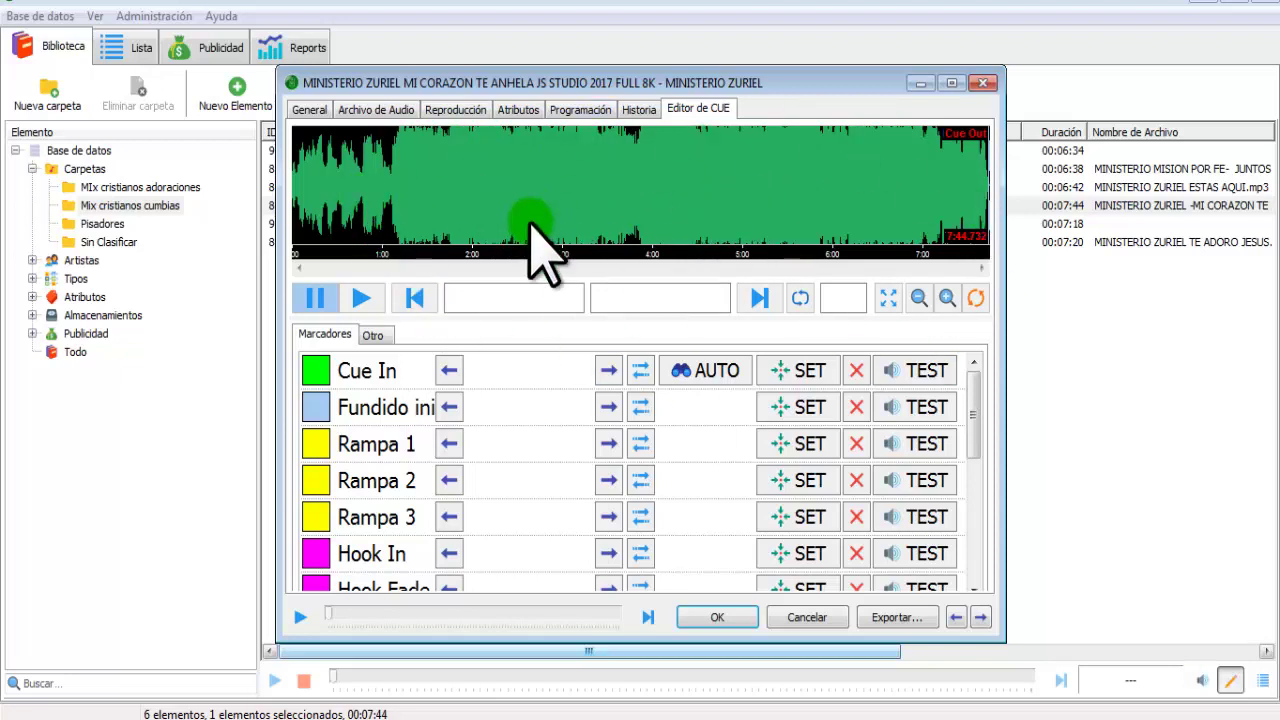
pyautogui.click(984, 83)
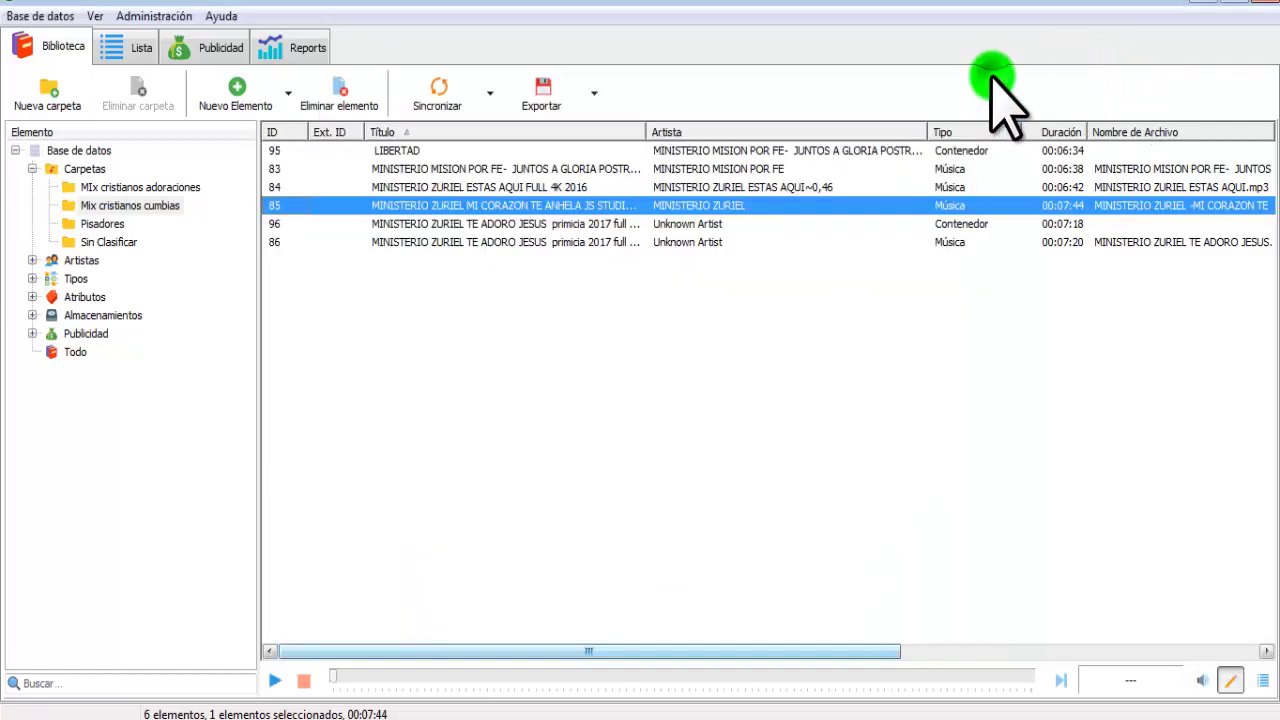
pyautogui.doubleClick(545, 187)
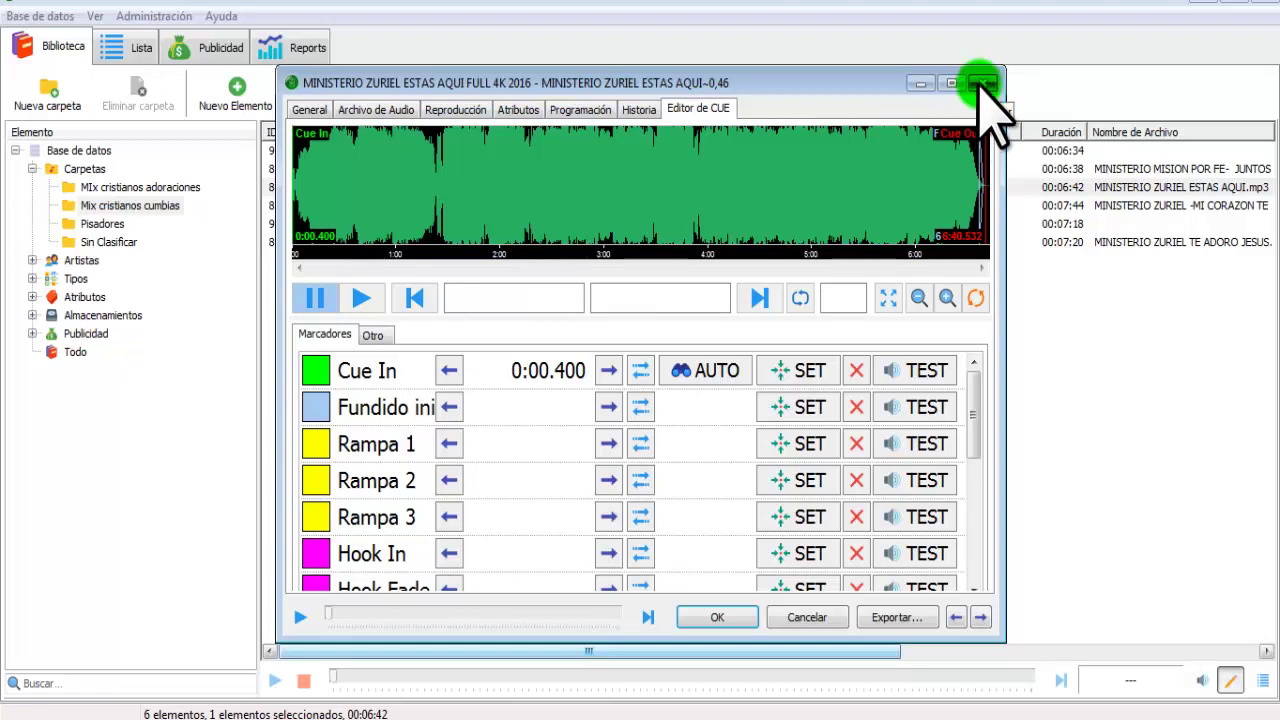
pyautogui.click(985, 84)
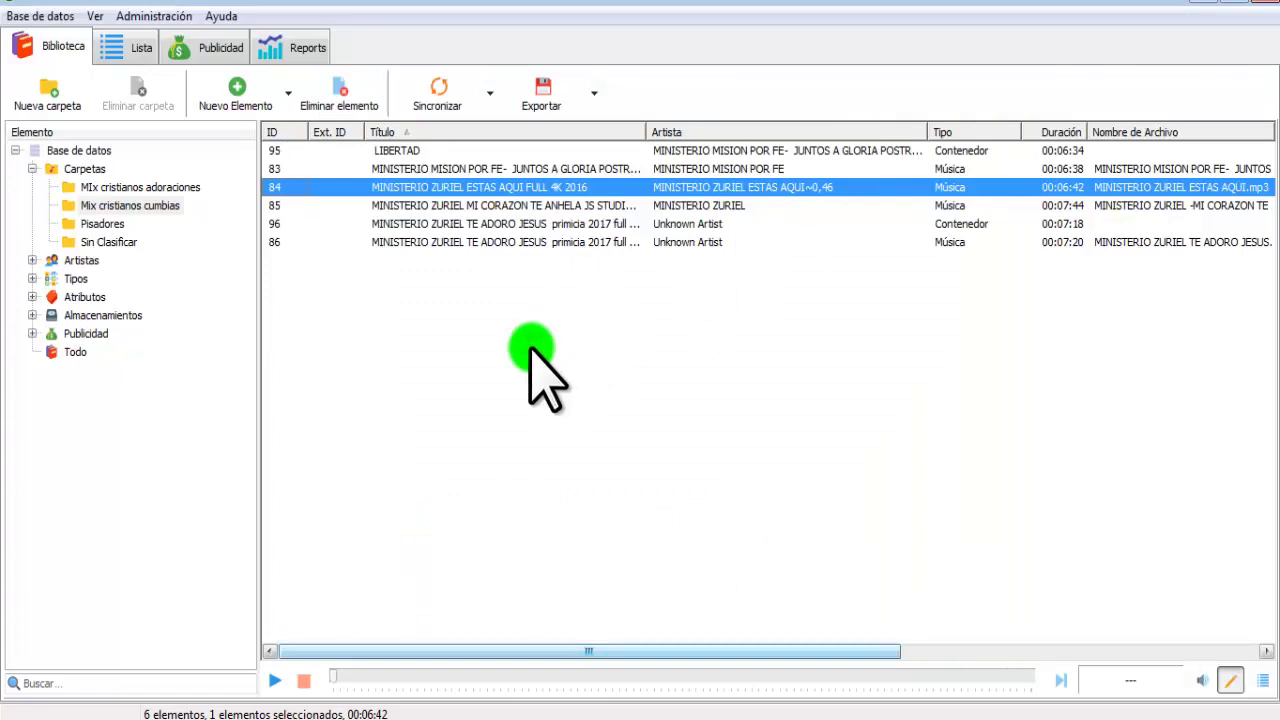
# Step: Create a new Contenedor element in Mix cristianos cumbias and add the MINISTERIO ZURIEL MI CORAZON TE ANHELA track to its content
pyautogui.click(530, 205)
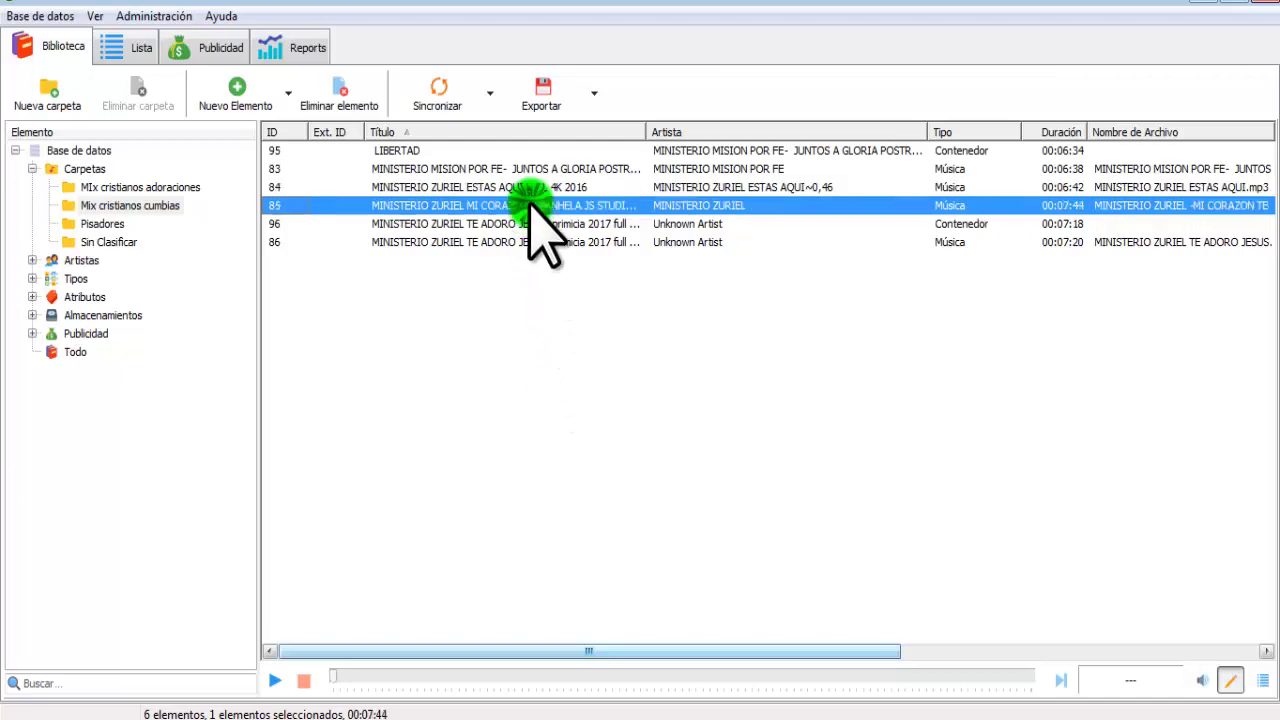
pyautogui.click(234, 100)
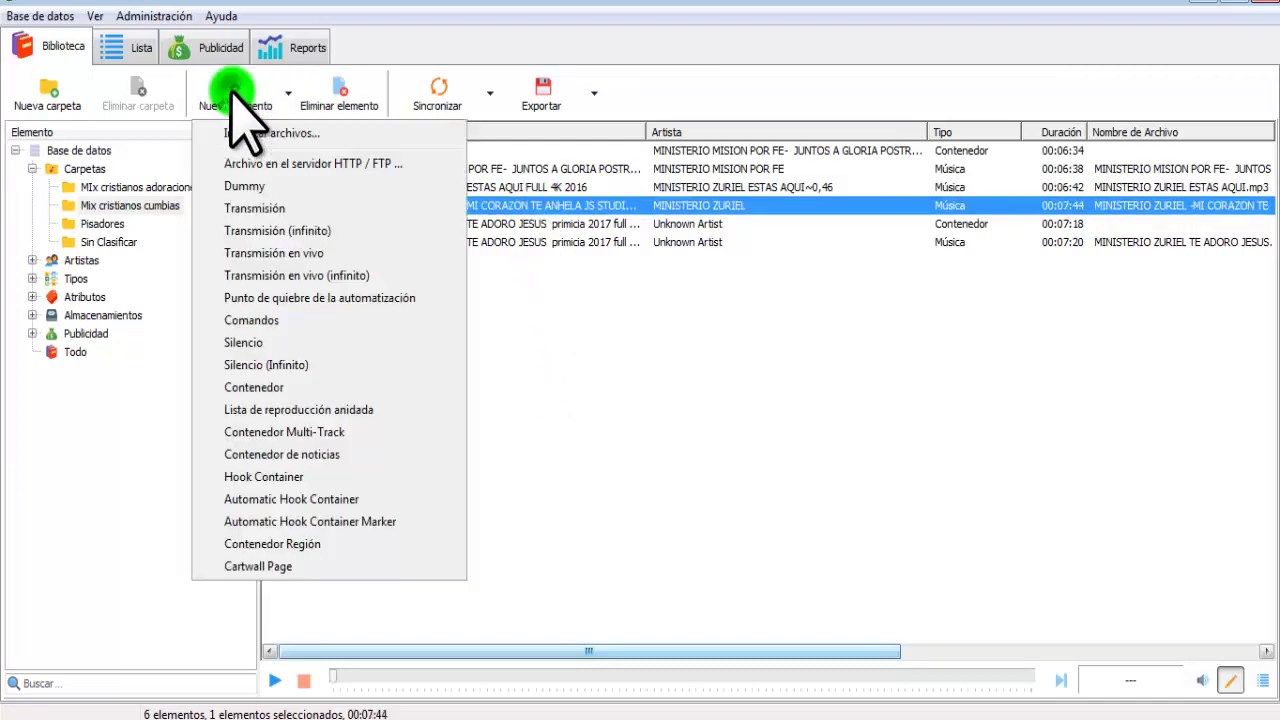
pyautogui.click(233, 388)
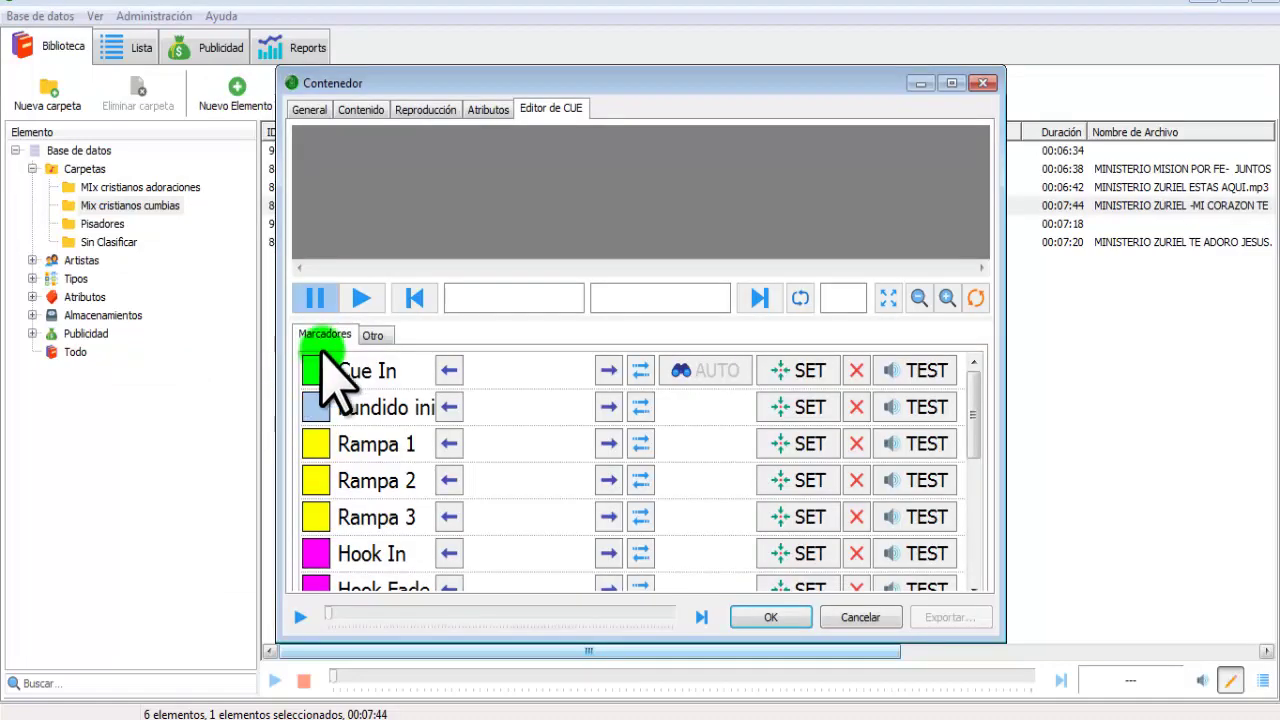
pyautogui.moveTo(486, 84); pyautogui.dragTo(600, 78)
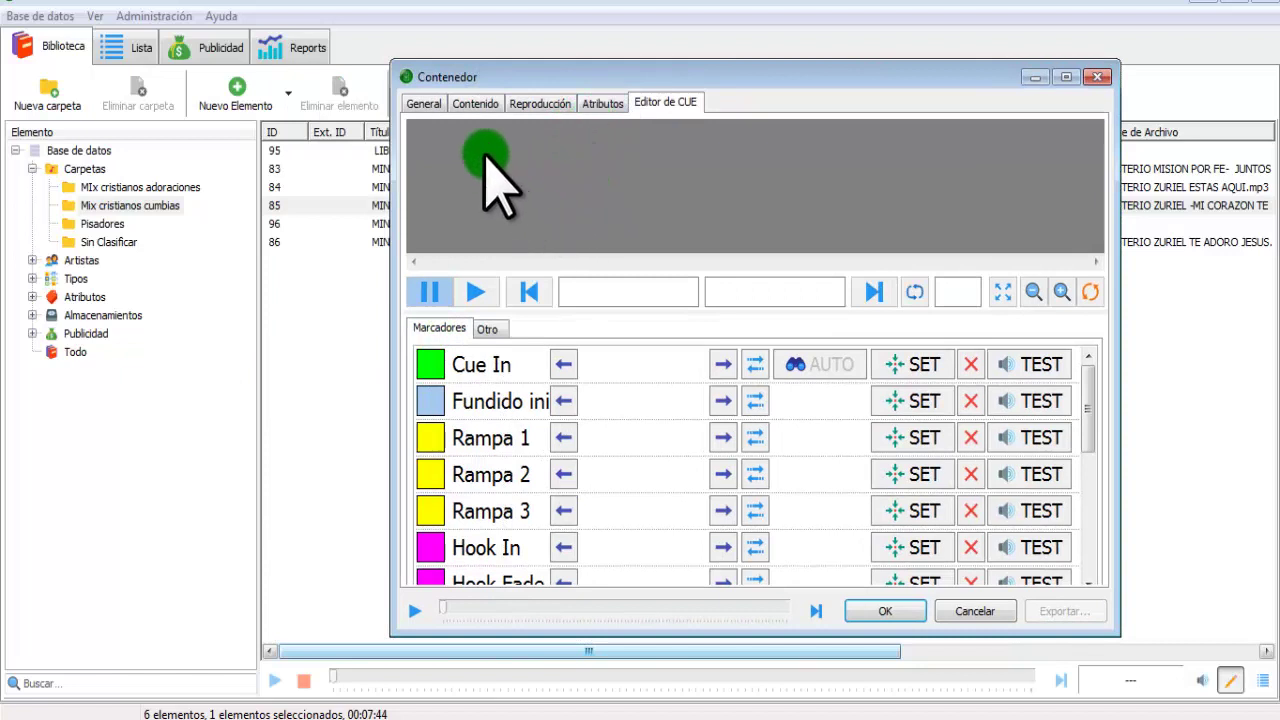
pyautogui.click(473, 103)
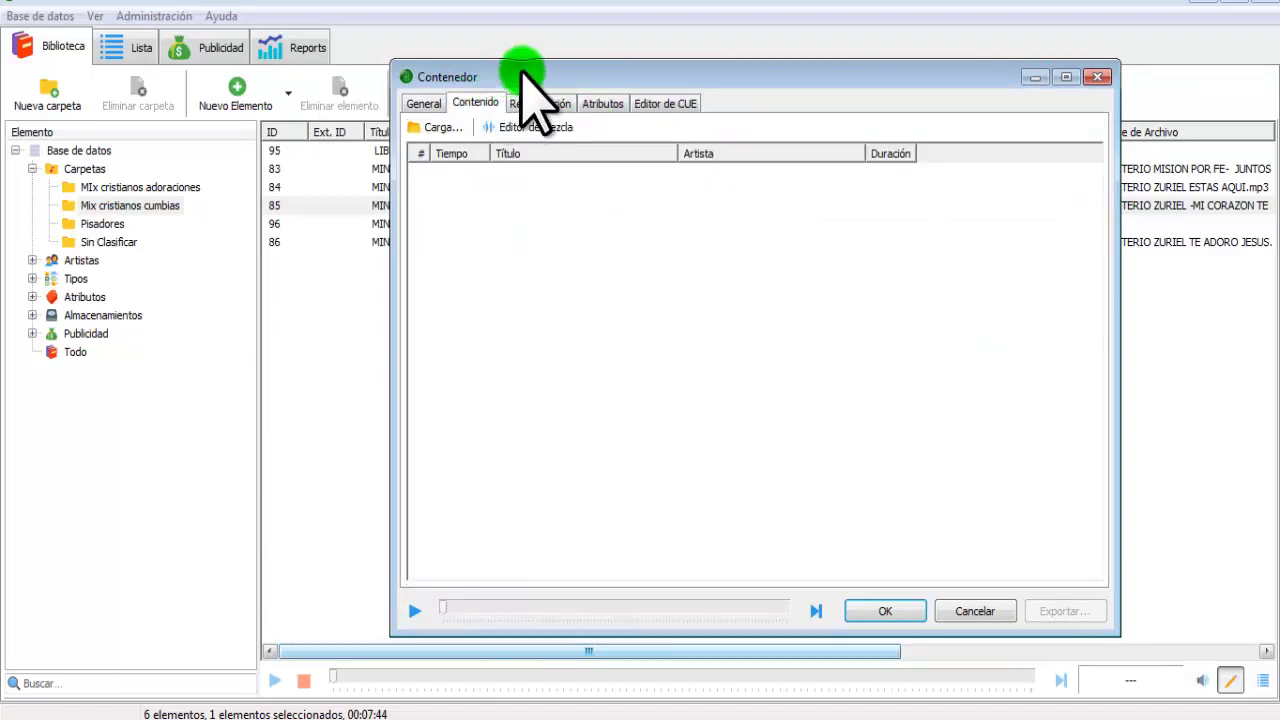
pyautogui.moveTo(523, 63); pyautogui.dragTo(647, 60)
pyautogui.moveTo(433, 212); pyautogui.dragTo(653, 236)
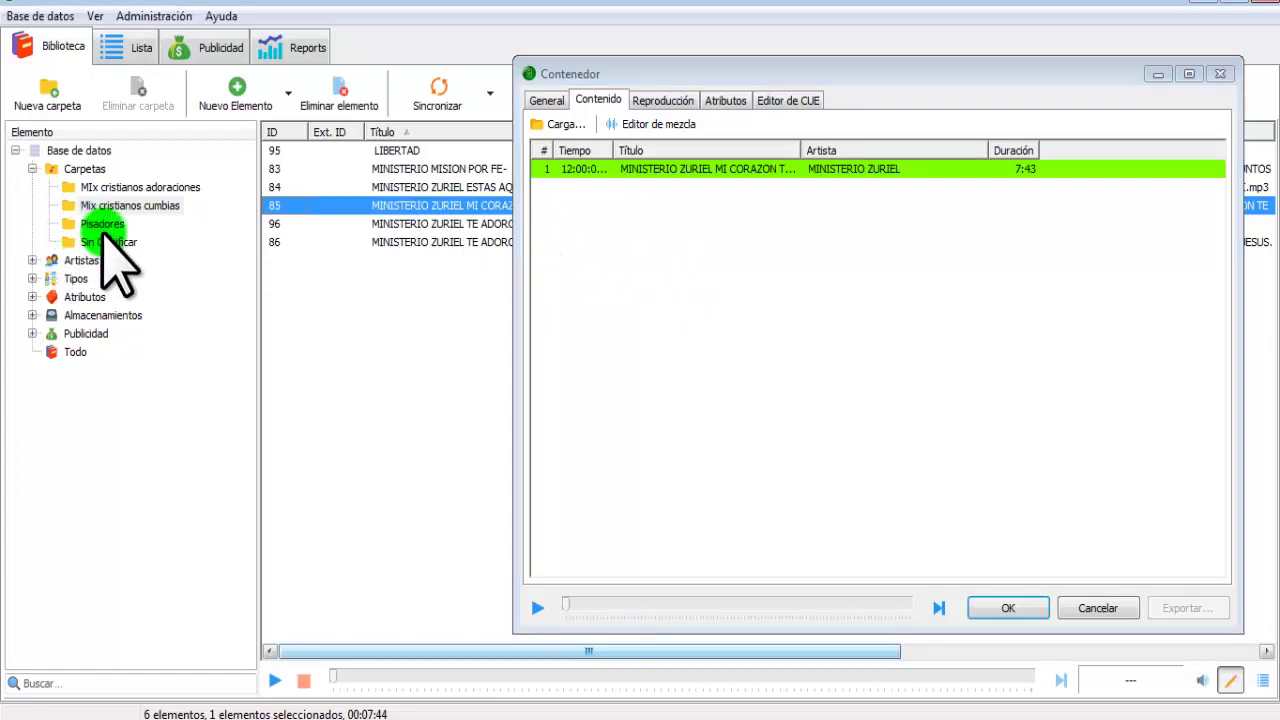
# Step: Add PISADOR OMEGA MF from the Pisadores folder to the container and place it before the song
pyautogui.click(100, 224)
pyautogui.moveTo(435, 188); pyautogui.dragTo(666, 233)
pyautogui.click(643, 187)
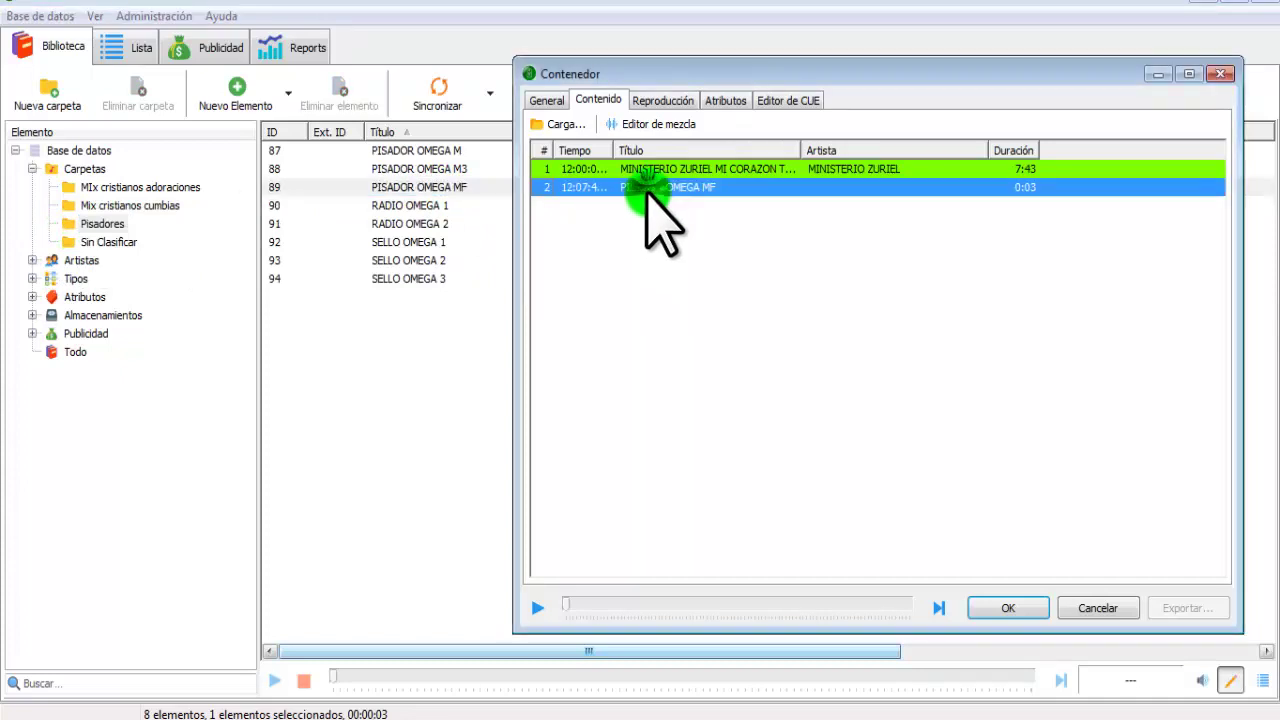
pyautogui.moveTo(643, 187); pyautogui.dragTo(646, 165)
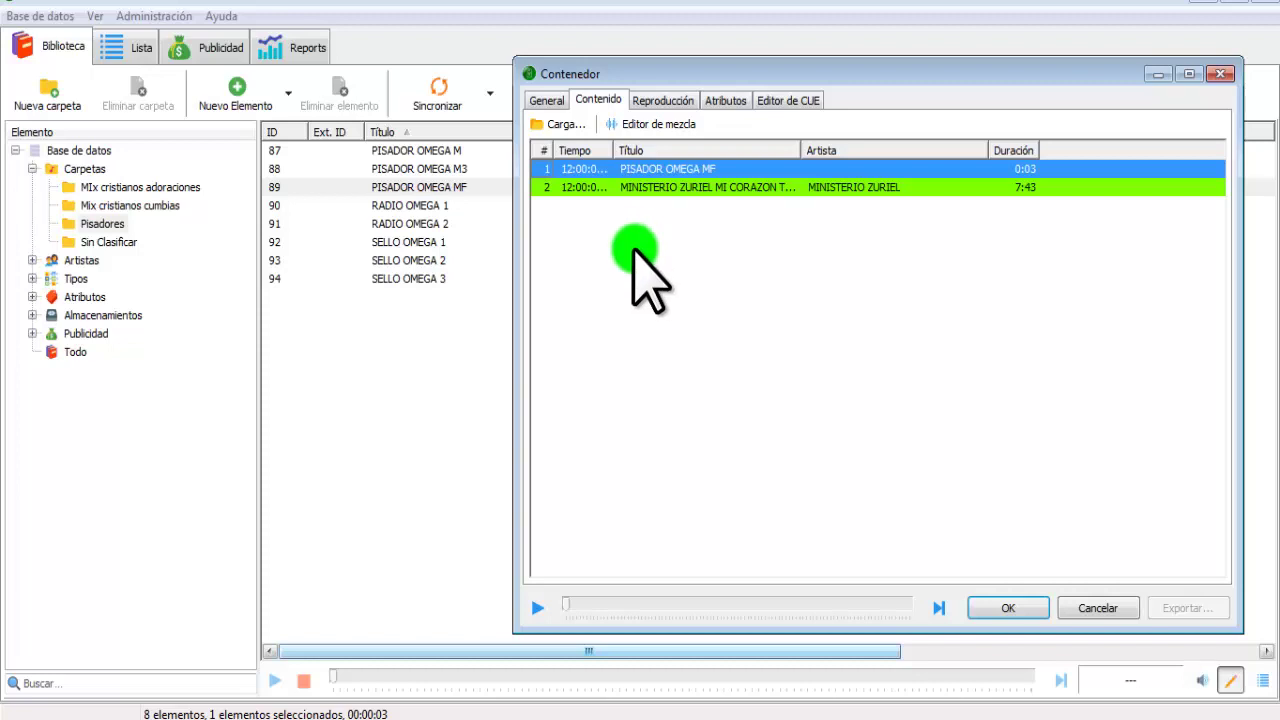
# Step: Inspect the audio file details and CUE markers of the MI CORAZON TE ANHELA track in the container
pyautogui.click(679, 188)
pyautogui.doubleClick(686, 188)
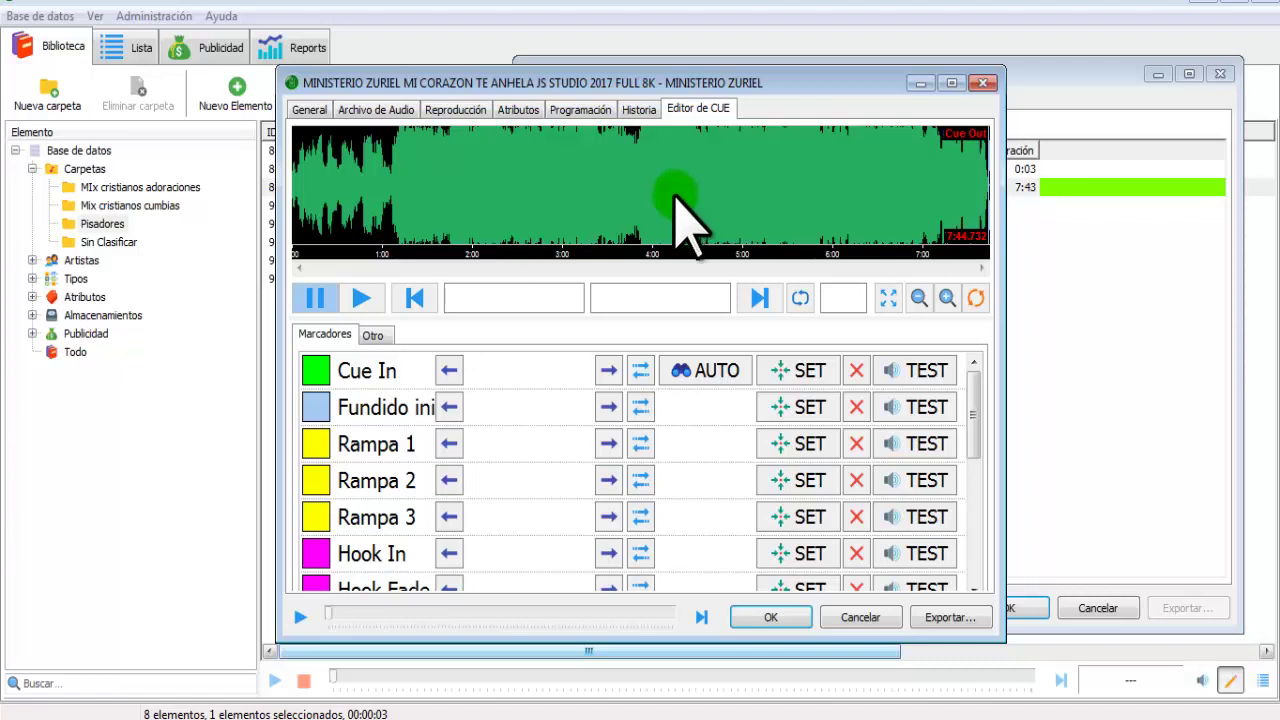
pyautogui.click(378, 108)
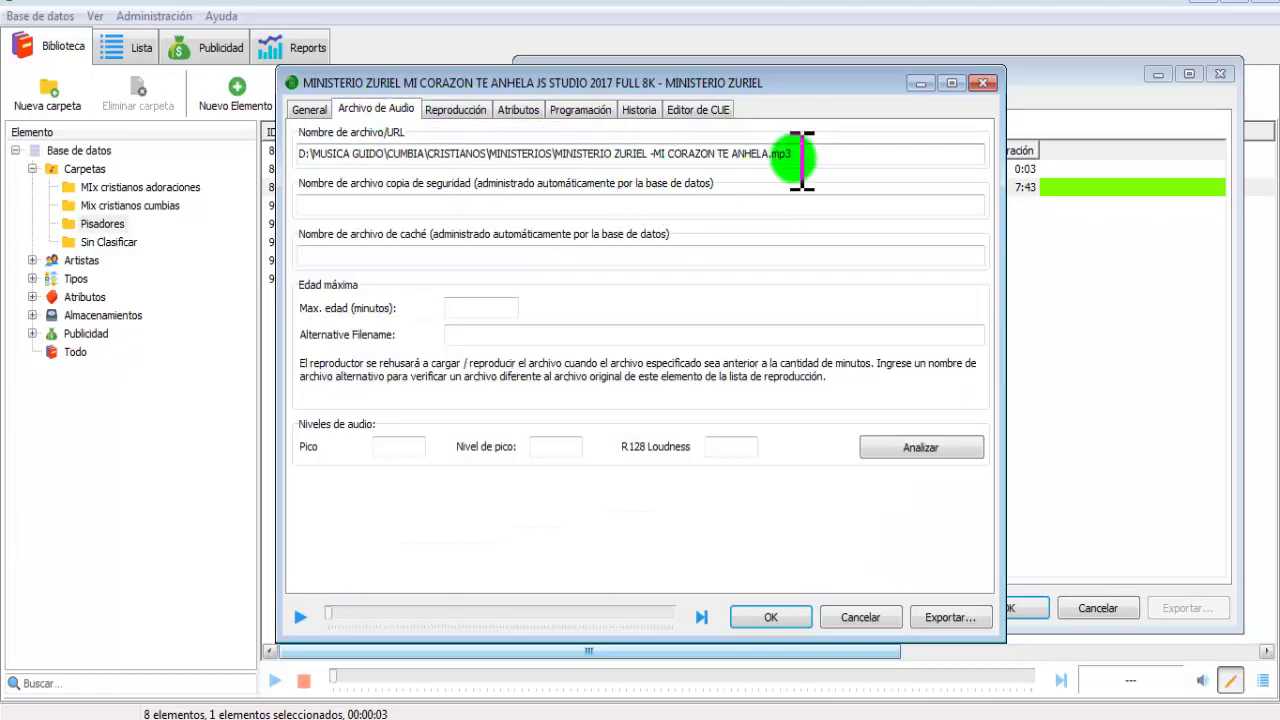
pyautogui.click(676, 108)
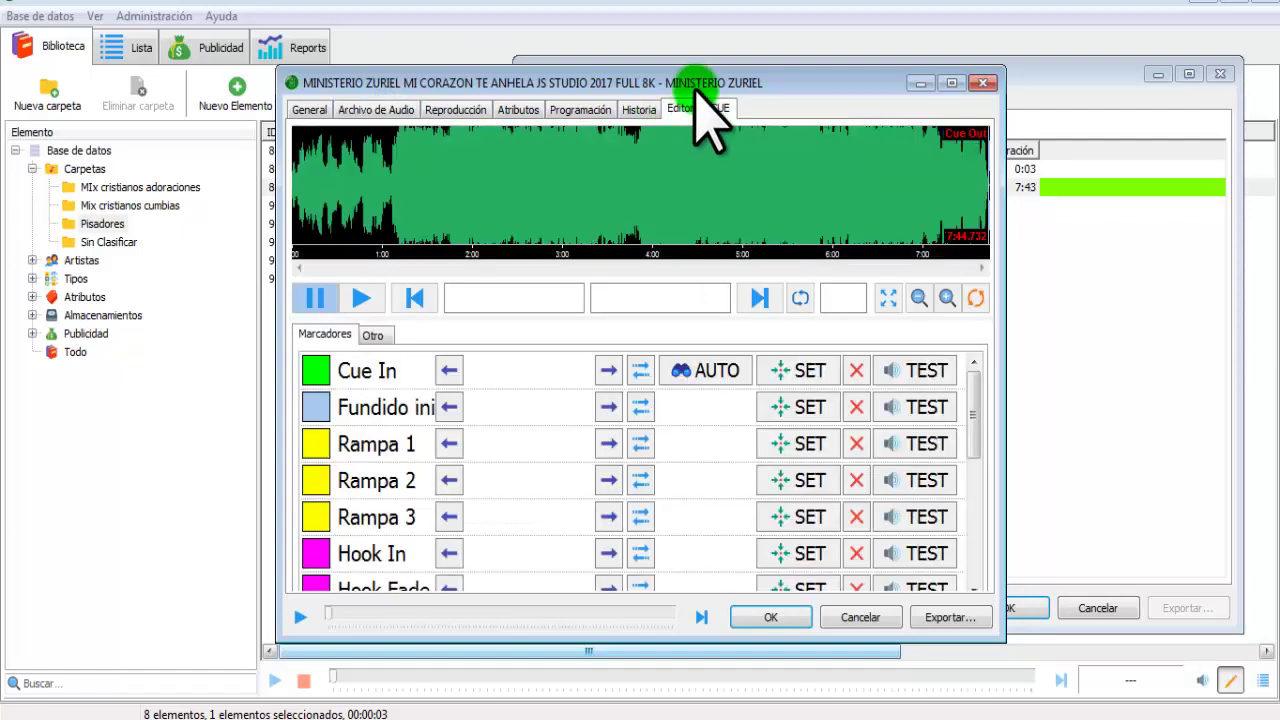
pyautogui.moveTo(696, 88); pyautogui.dragTo(753, 88)
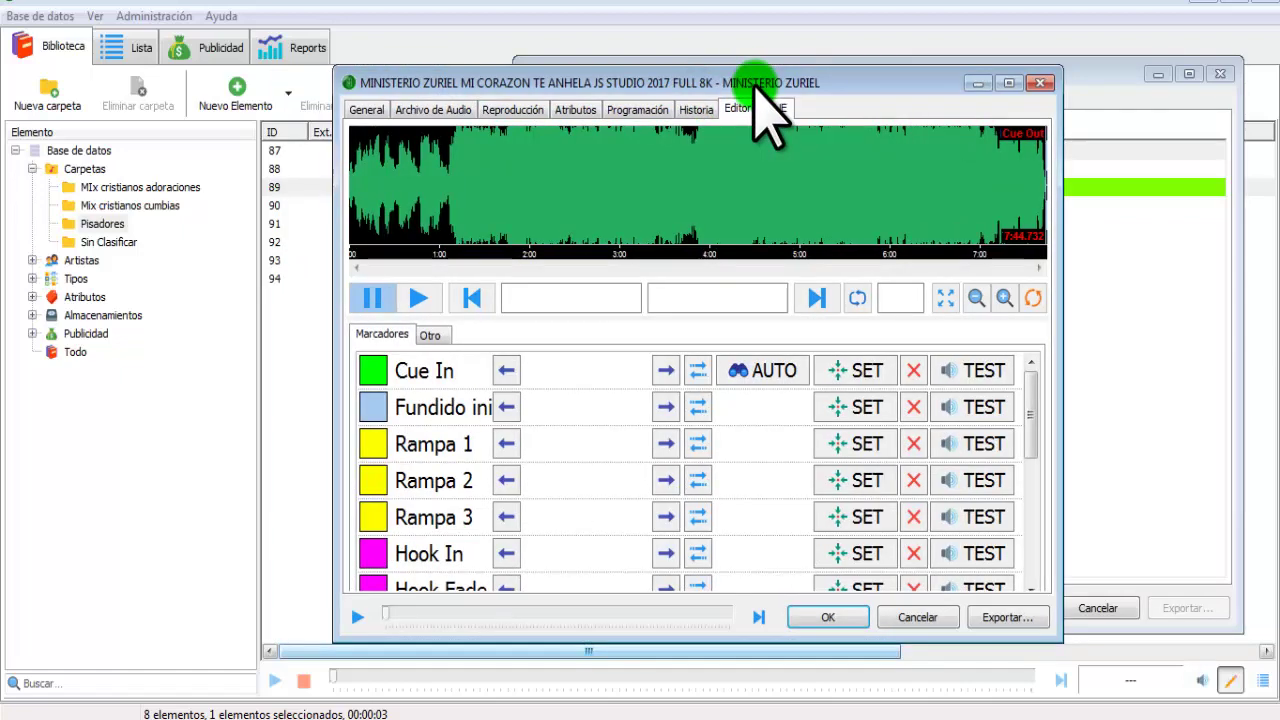
pyautogui.click(1041, 83)
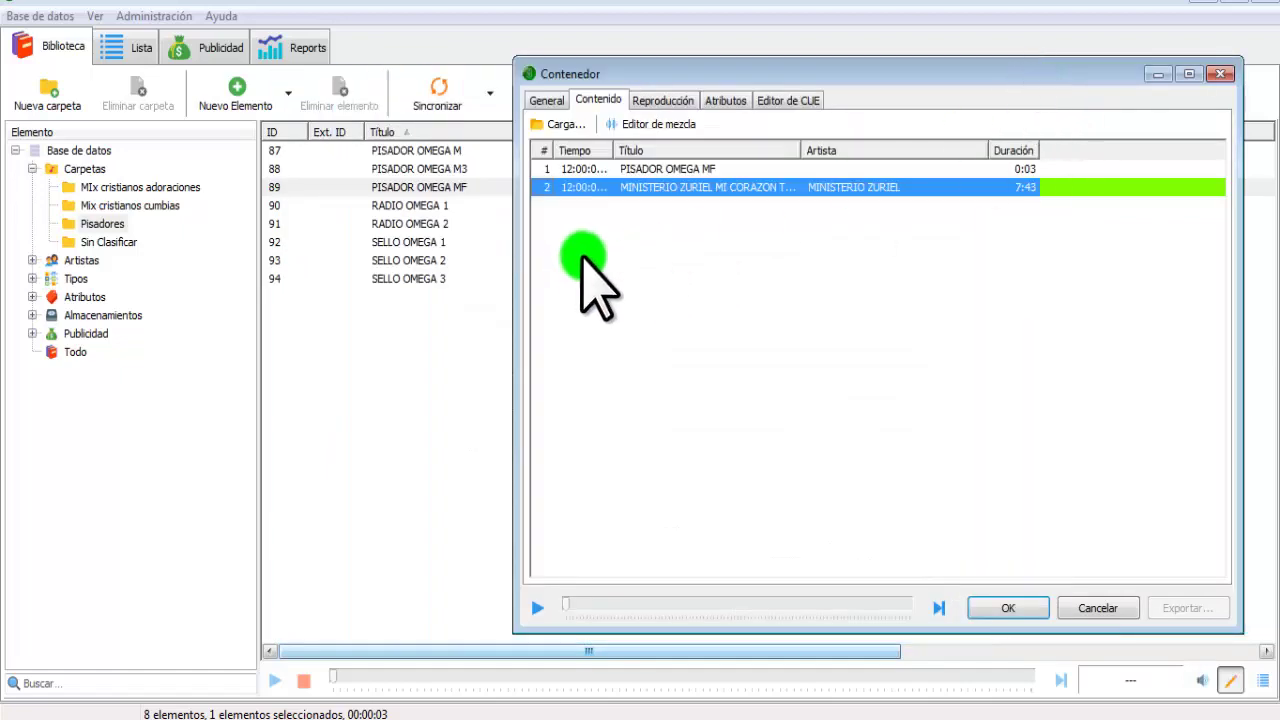
# Step: Audition the intro of MI CORAZON TE ANHELA in its maximized CUE editor, listening around 0:21, 0:34 and 1:06
pyautogui.doubleClick(654, 187)
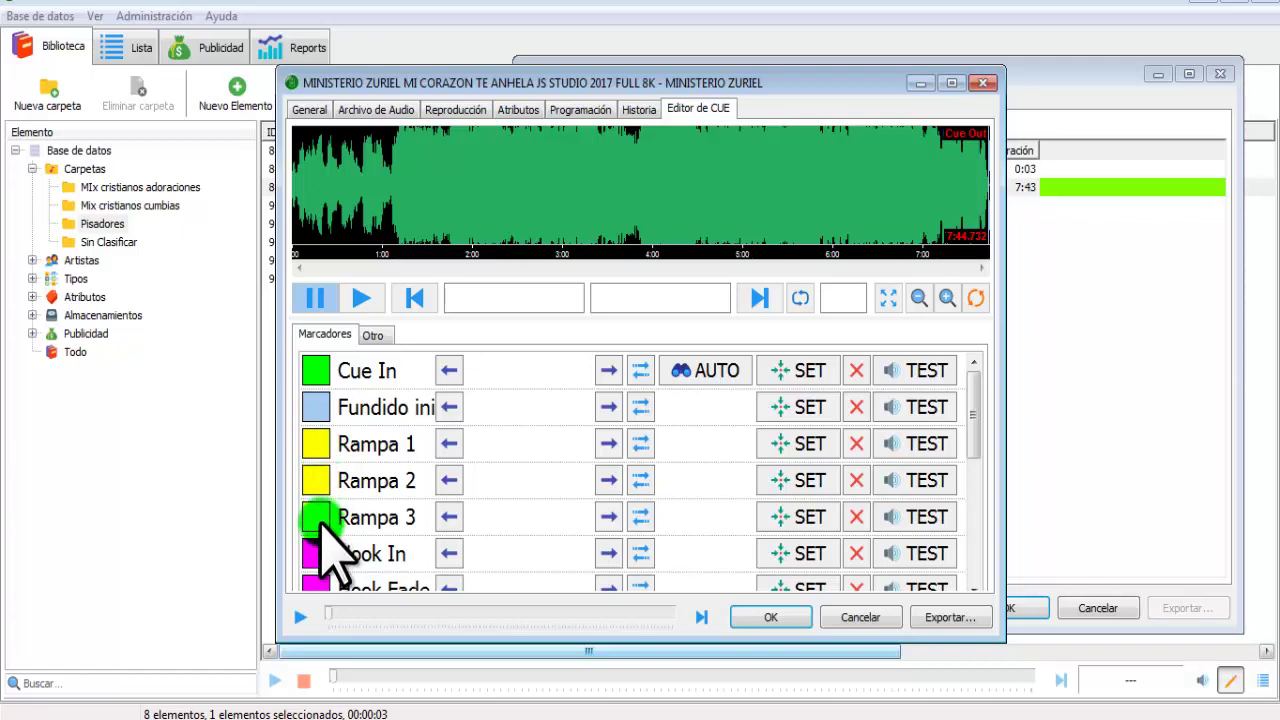
pyautogui.click(951, 84)
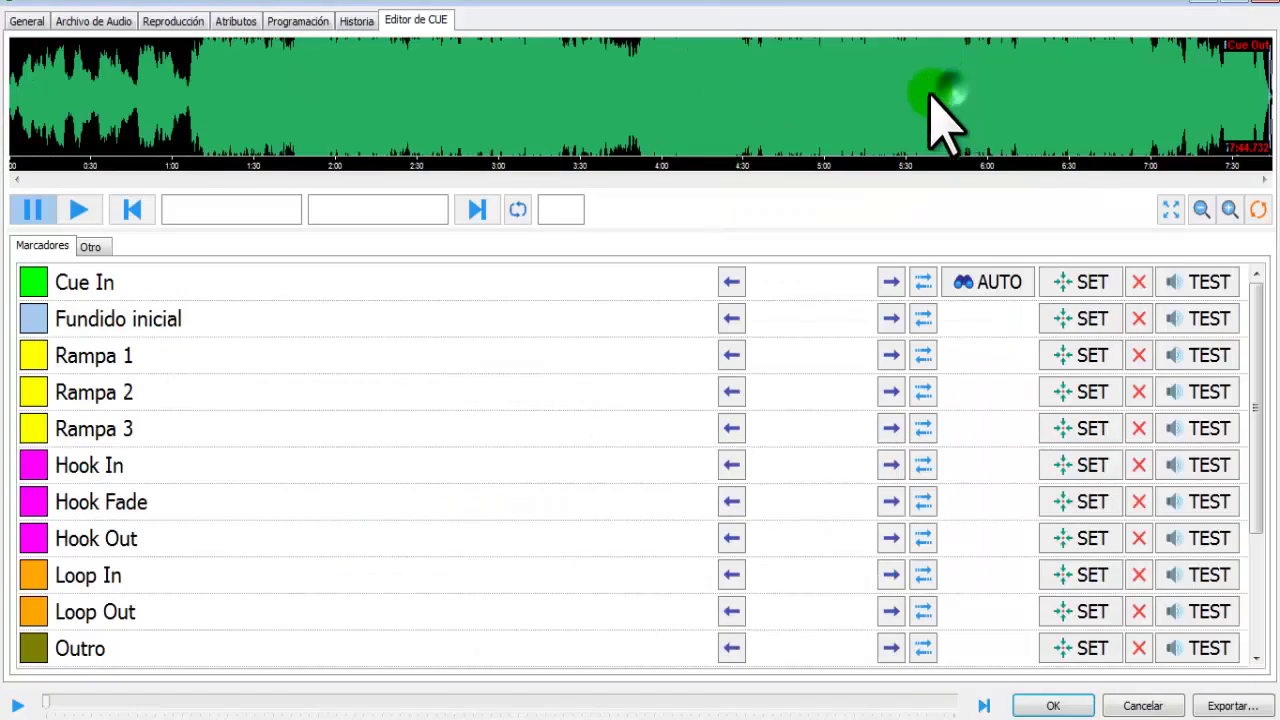
pyautogui.click(1203, 209)
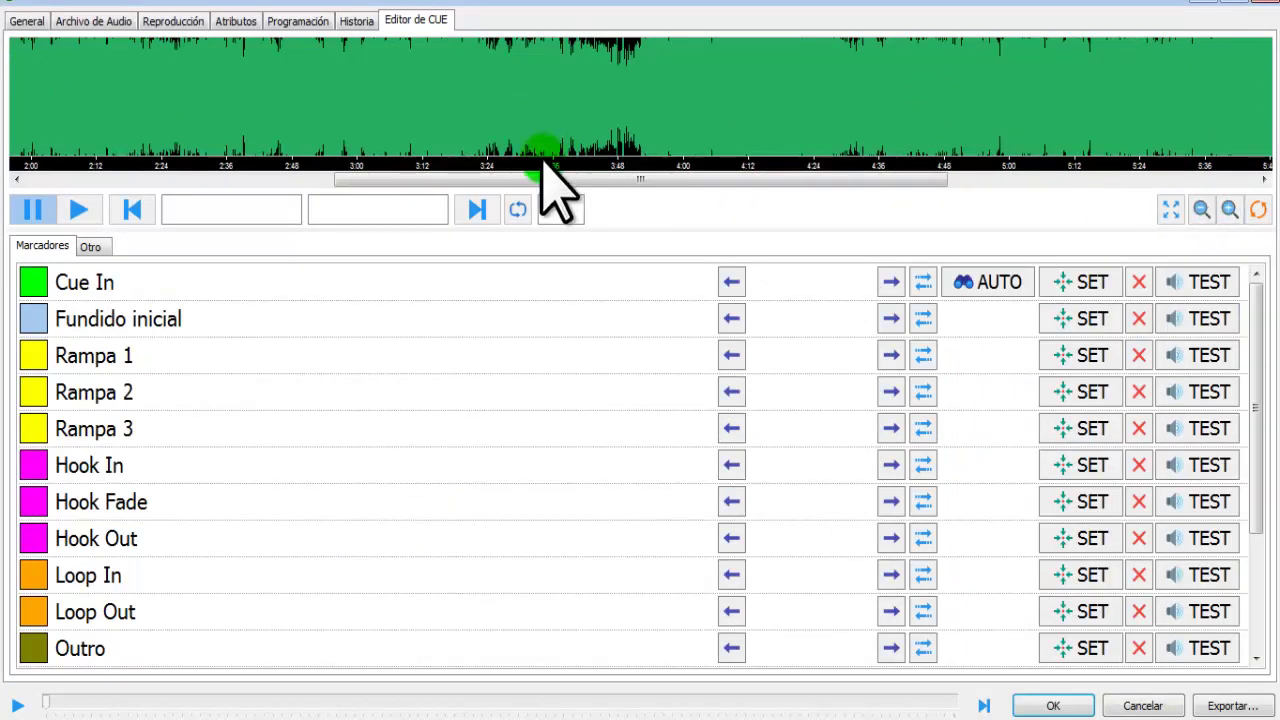
pyautogui.moveTo(530, 178); pyautogui.dragTo(100, 185)
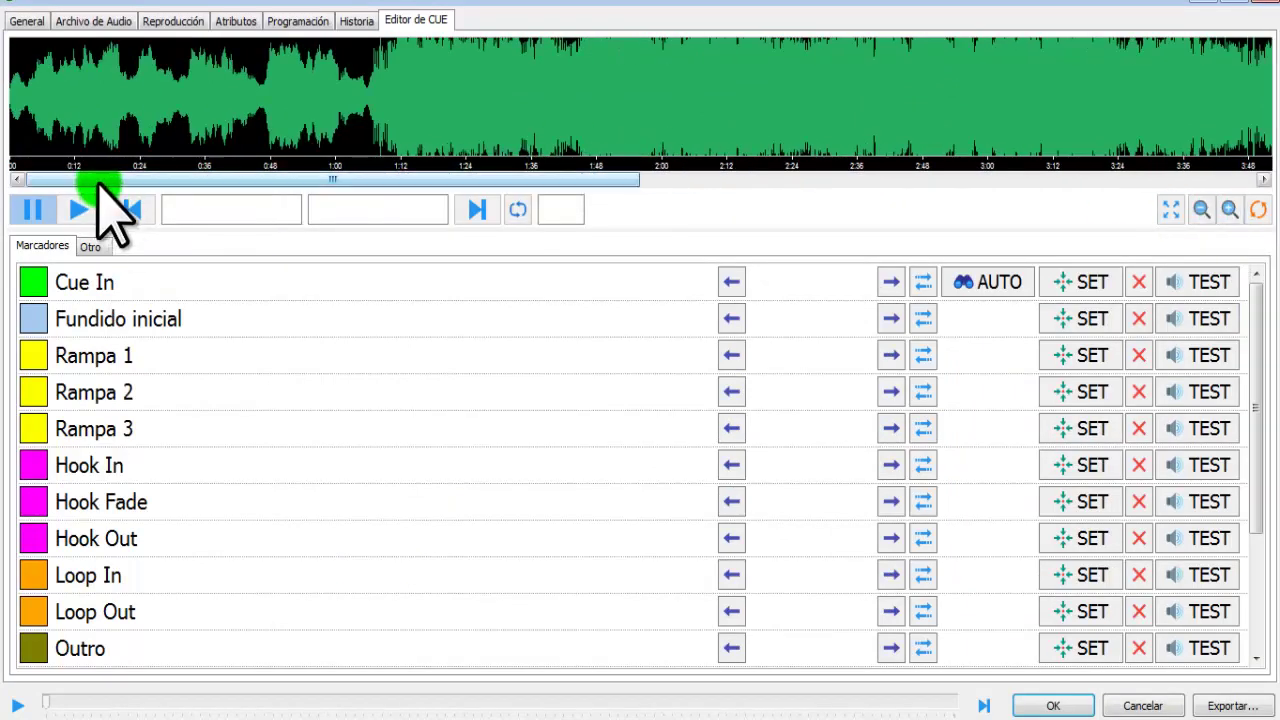
pyautogui.click(120, 120)
pyautogui.click(78, 209)
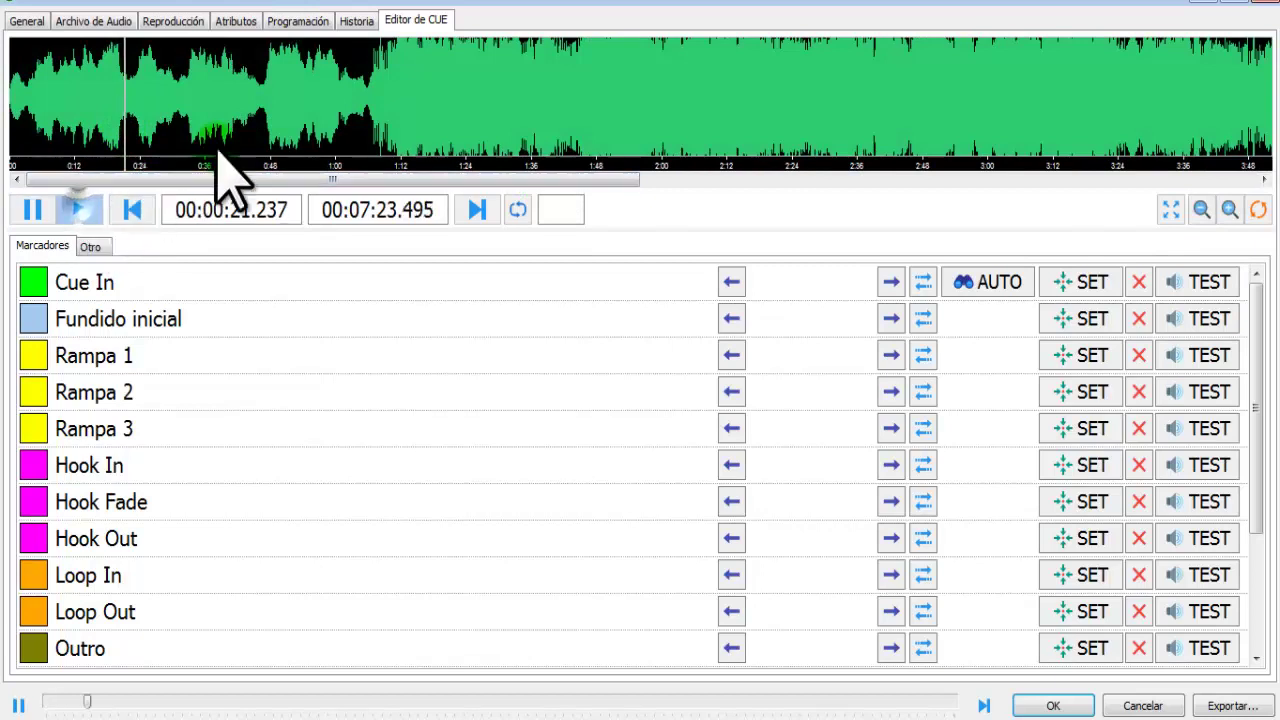
pyautogui.click(315, 125)
pyautogui.click(371, 118)
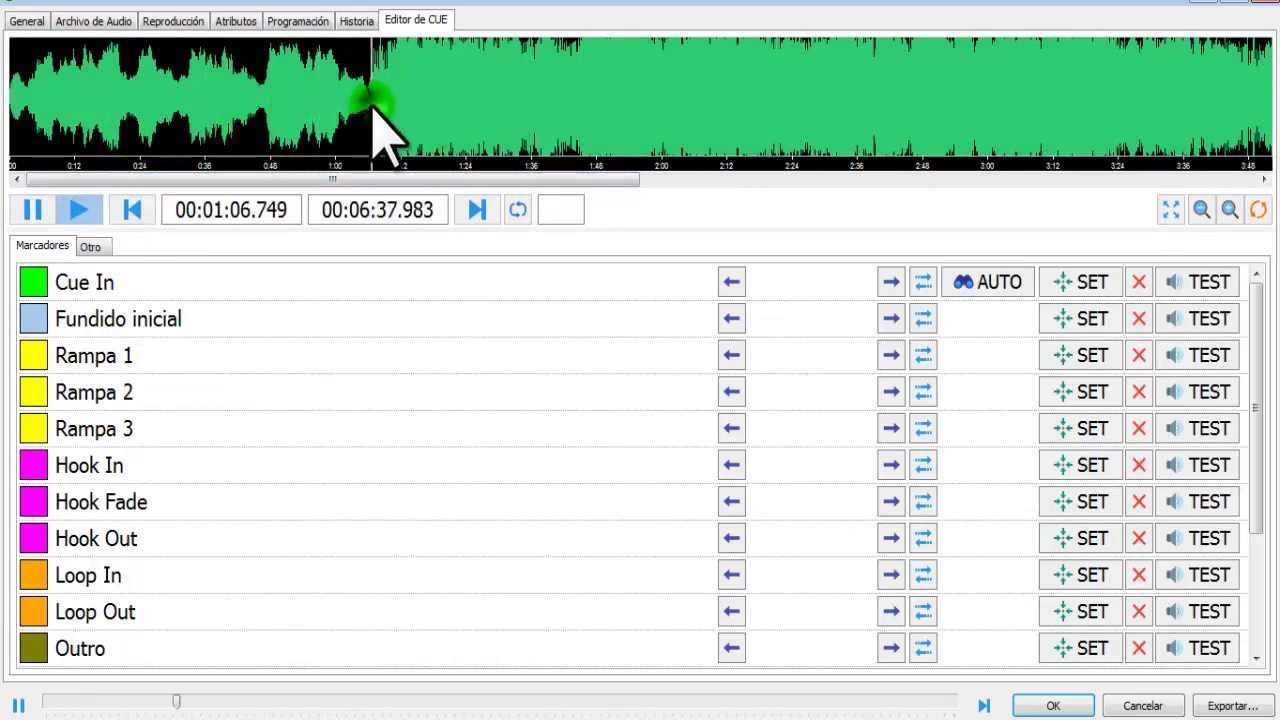
pyautogui.click(371, 112)
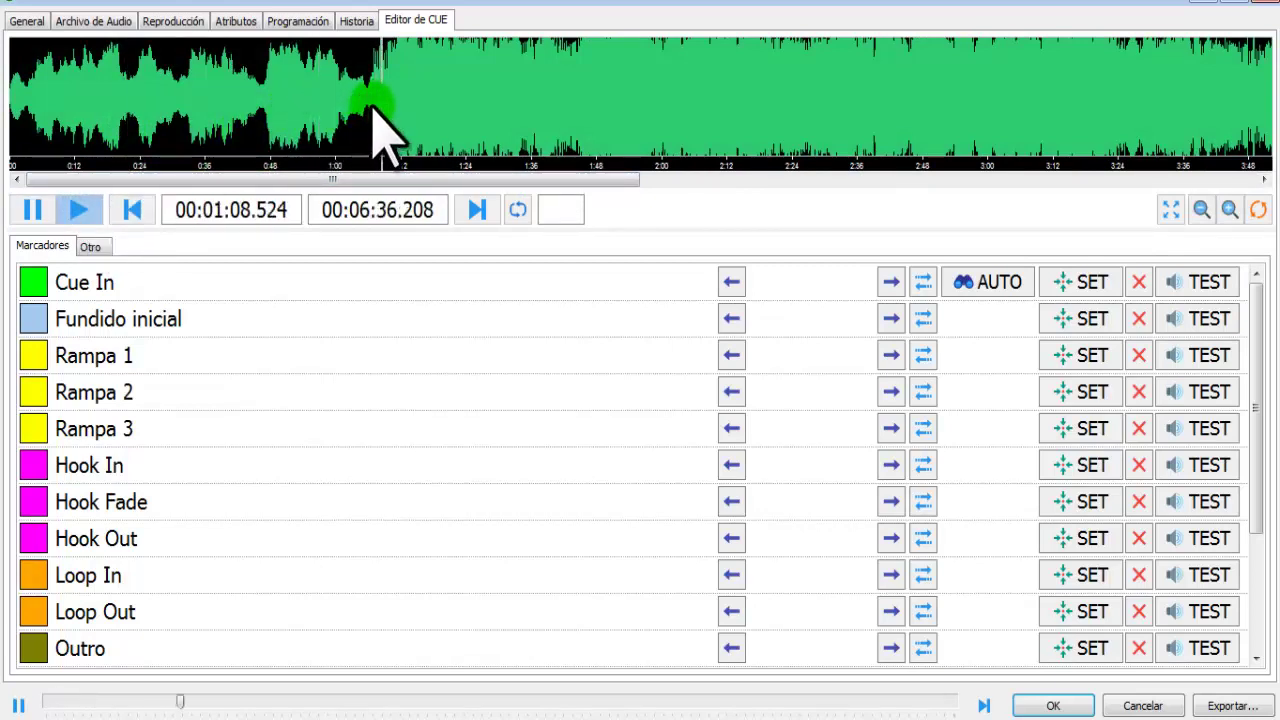
pyautogui.click(195, 106)
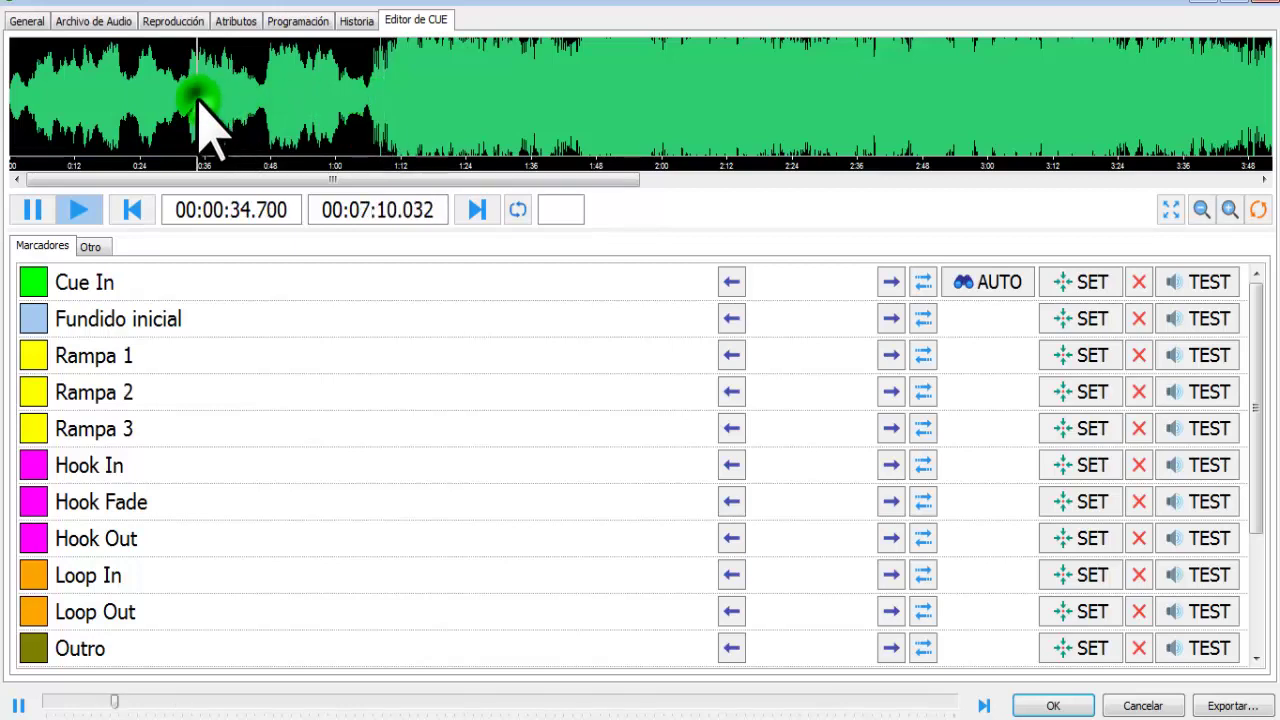
pyautogui.click(121, 110)
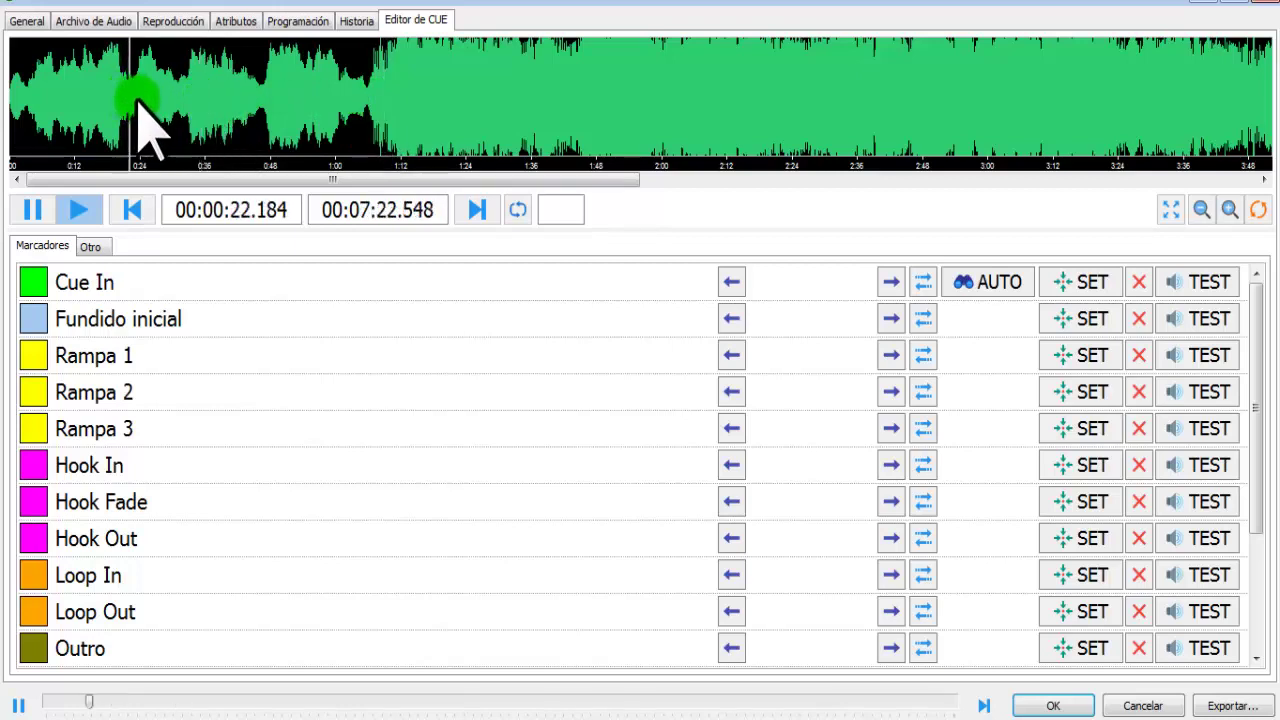
# Step: Set the song's Rampa 1 marker at 0:32.528 and test playback from it
pyautogui.click(84, 350)
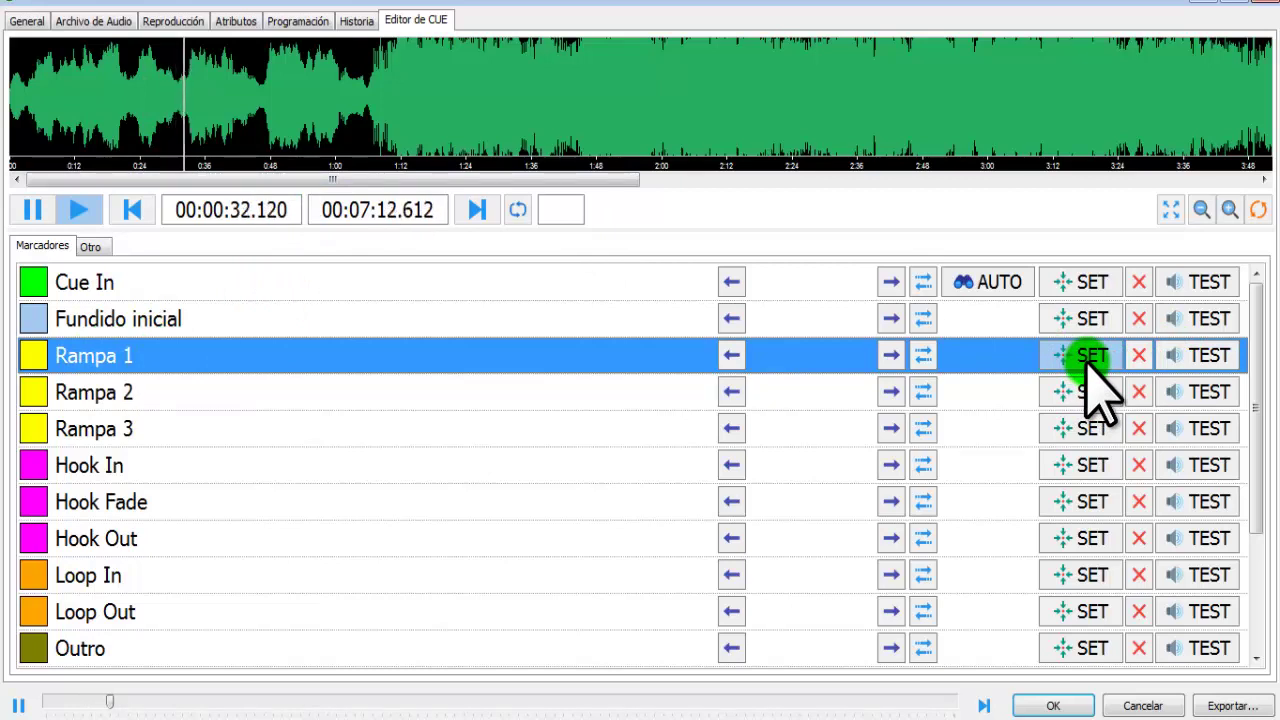
pyautogui.click(1087, 362)
pyautogui.click(1205, 362)
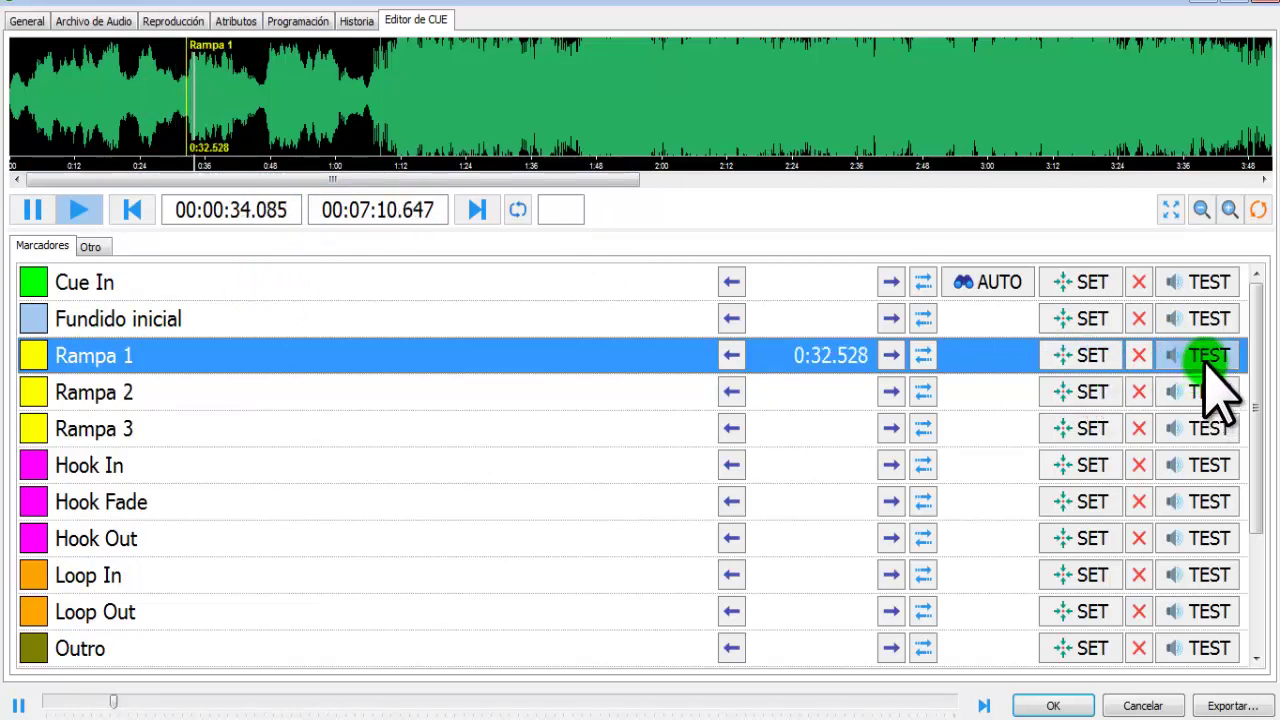
pyautogui.click(1205, 362)
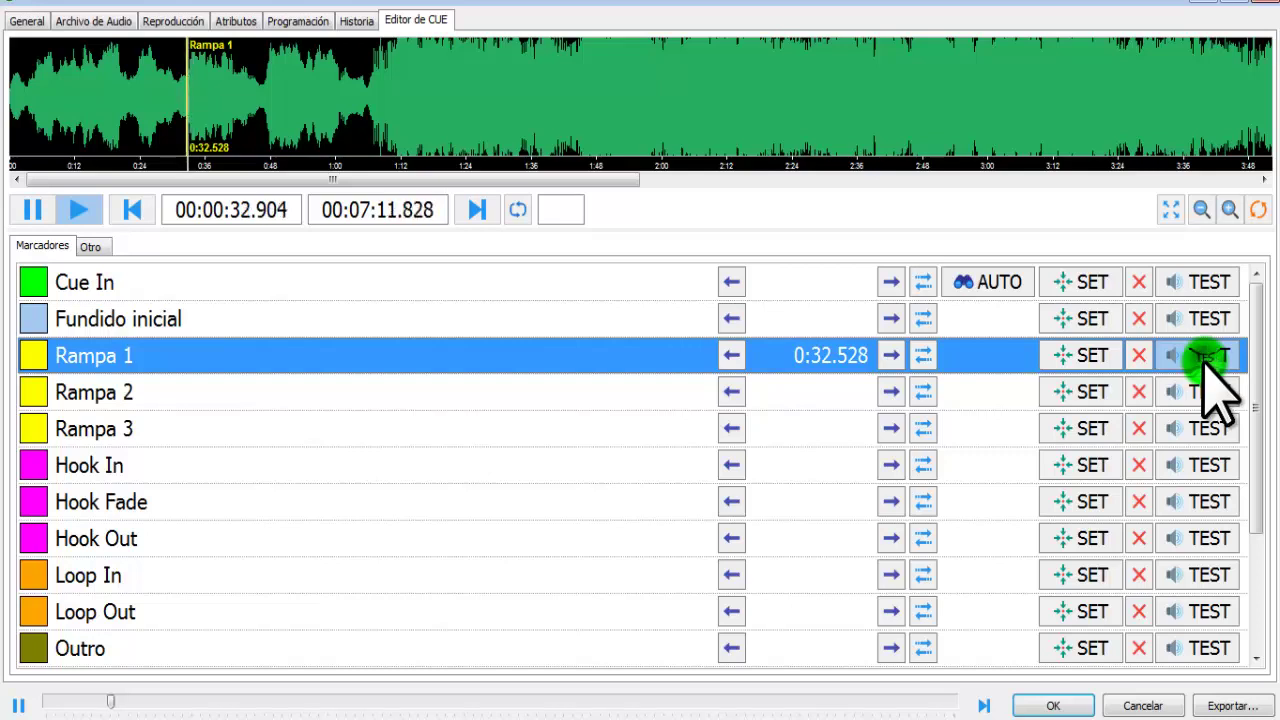
pyautogui.click(32, 209)
pyautogui.click(812, 393)
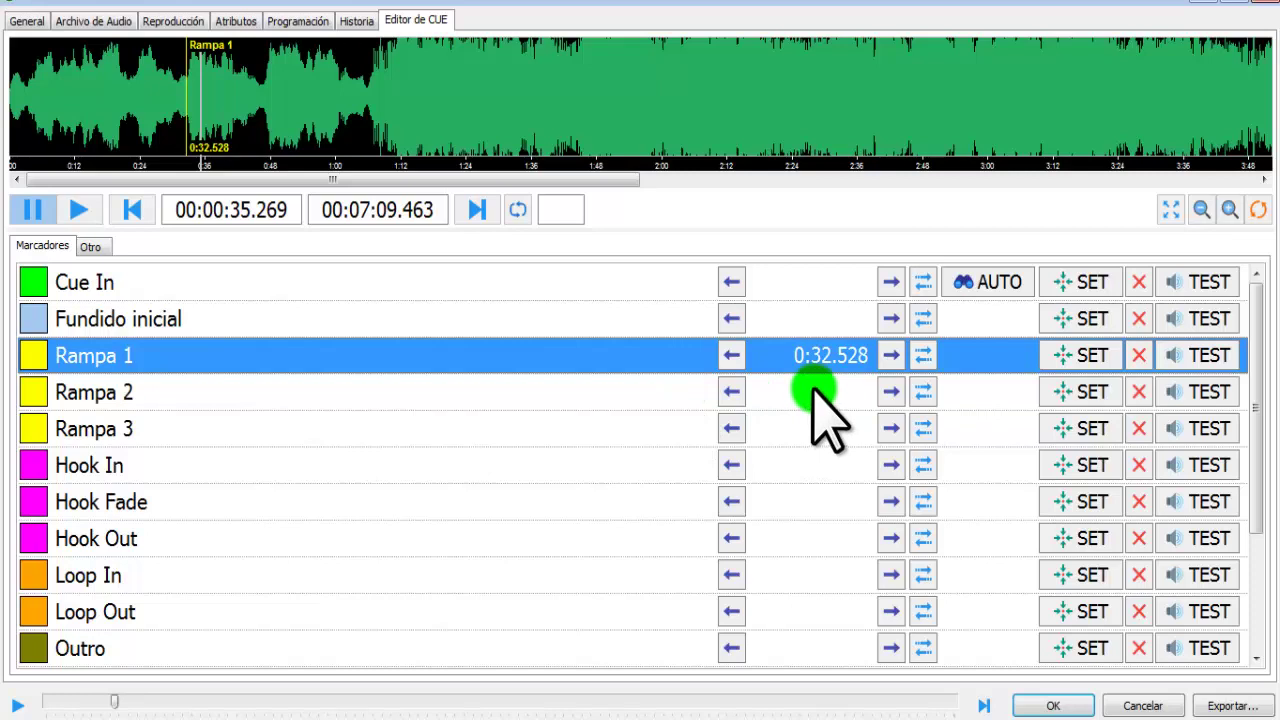
# Step: Set the song's Rampa 2 marker at 1:10.755, just where the louder section begins, and test it
pyautogui.click(82, 397)
pyautogui.click(375, 104)
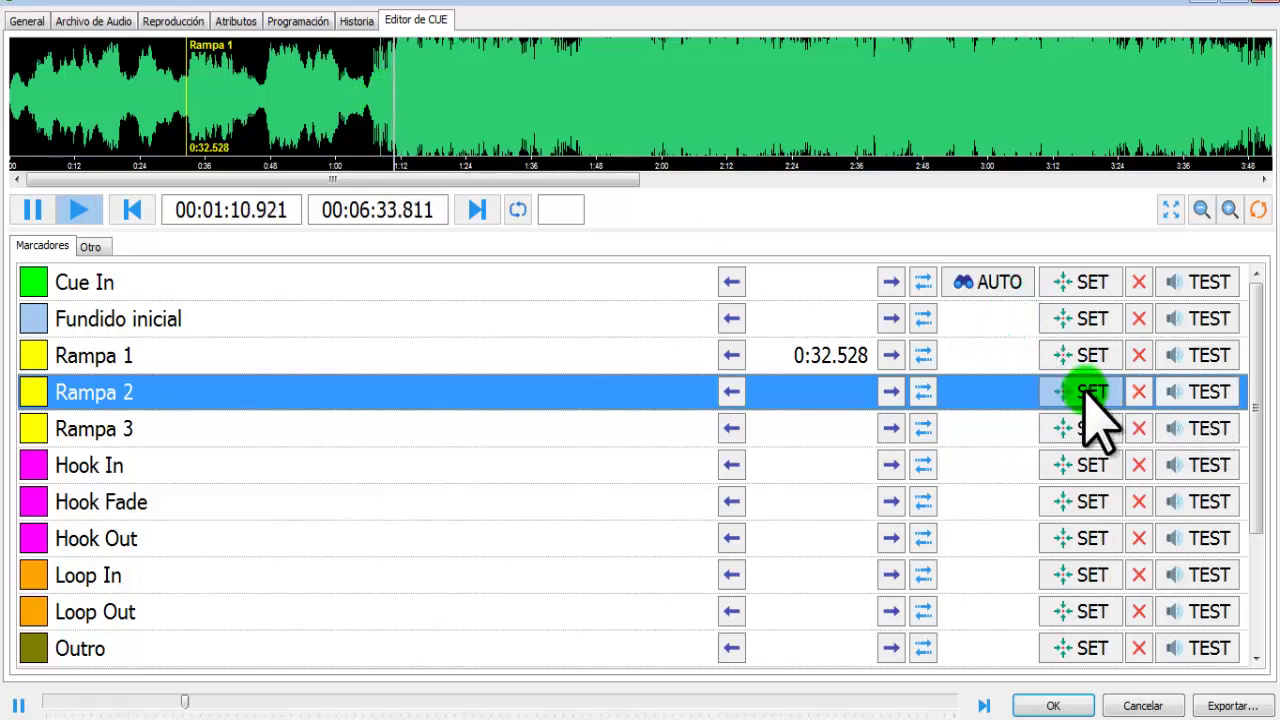
pyautogui.click(381, 100)
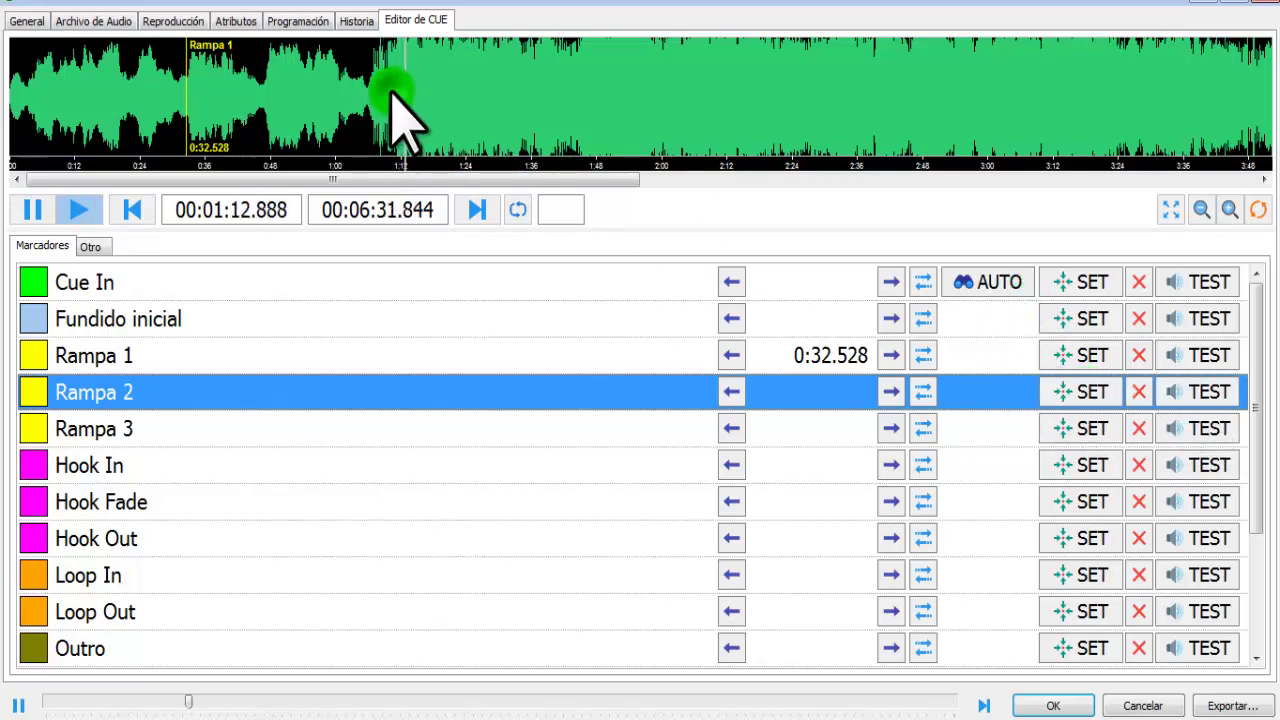
pyautogui.click(390, 92)
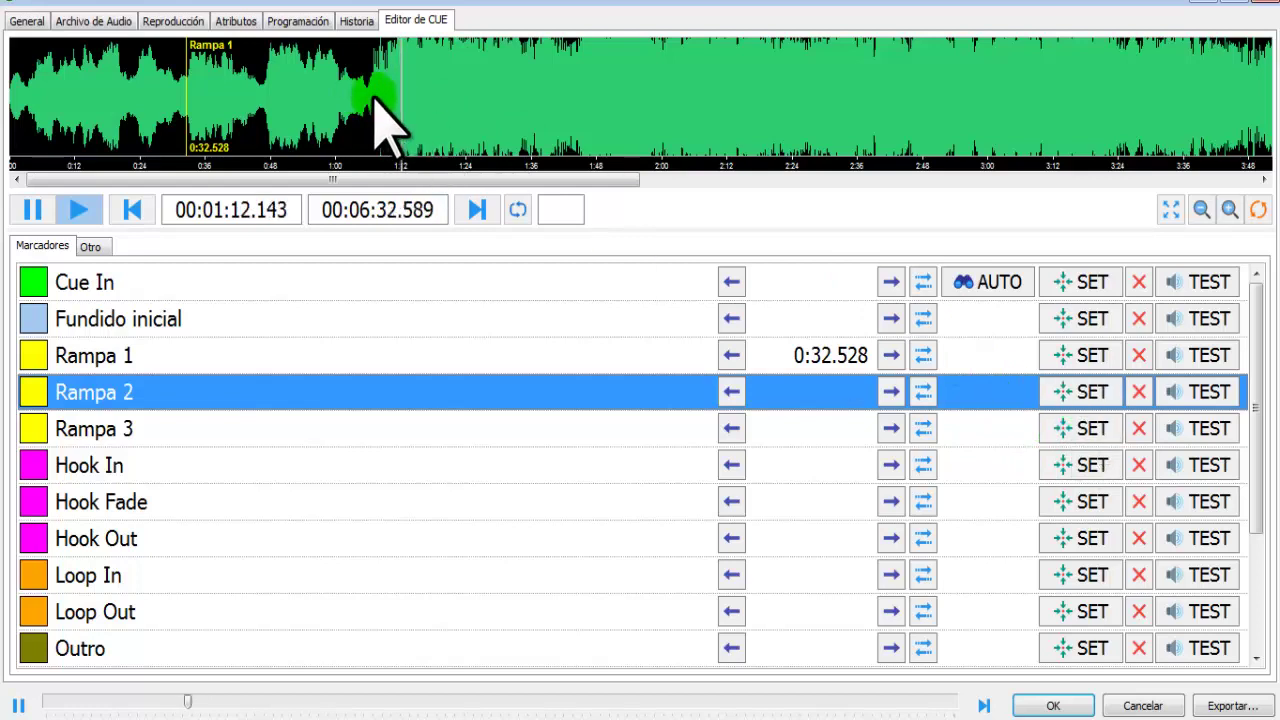
pyautogui.click(1085, 392)
pyautogui.click(1085, 392)
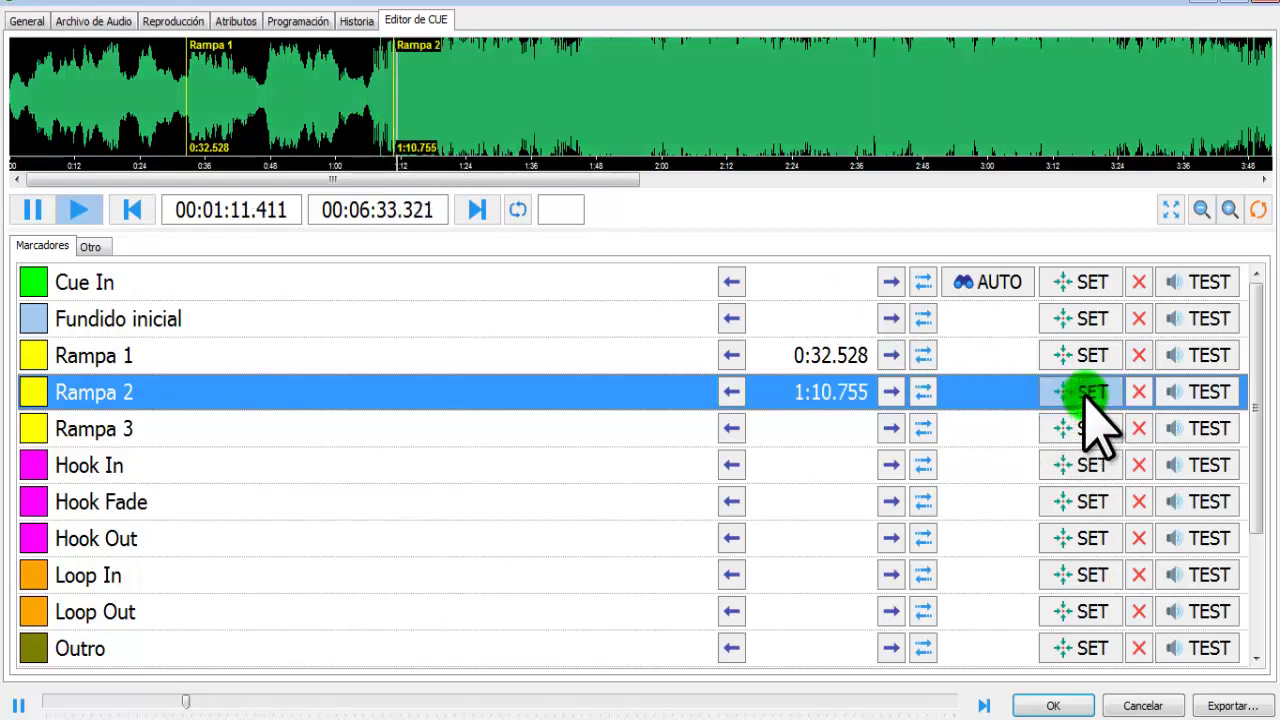
pyautogui.click(1195, 392)
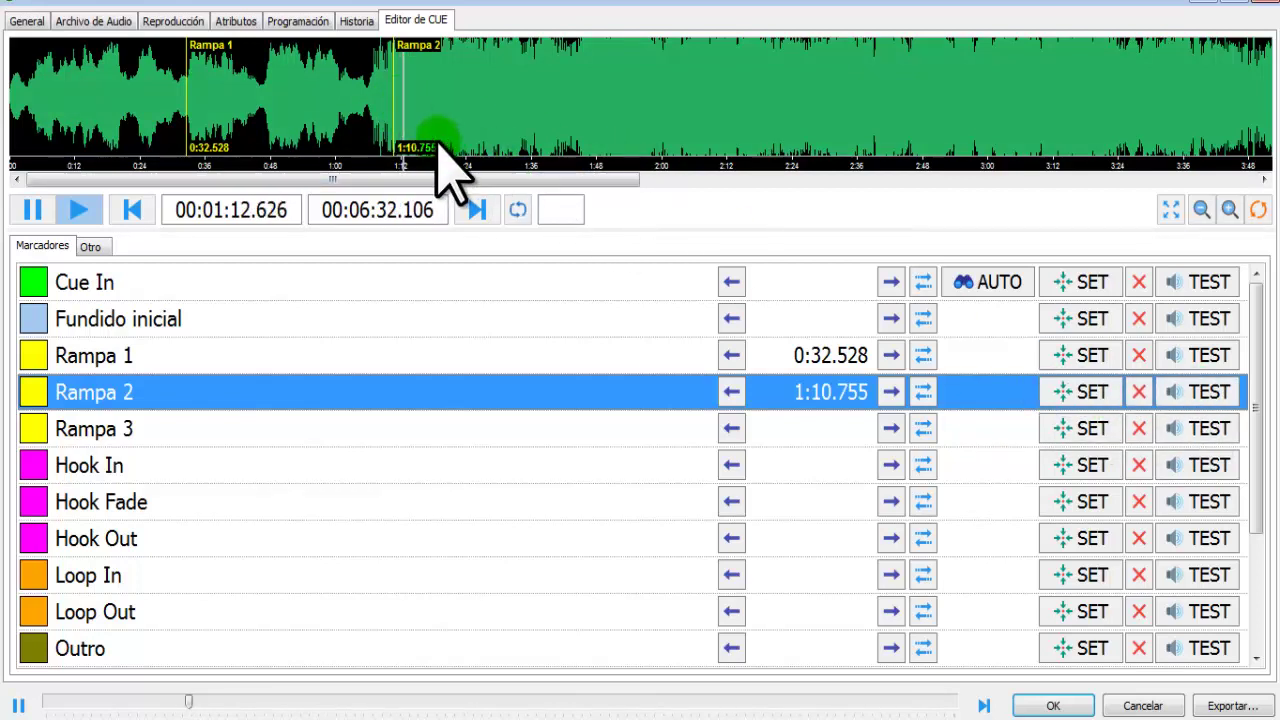
# Step: Try the Rampa 2 marker at 1:11.298, 1:09.399 and 1:09.744, testing playback at each position
pyautogui.moveTo(395, 108); pyautogui.dragTo(398, 108)
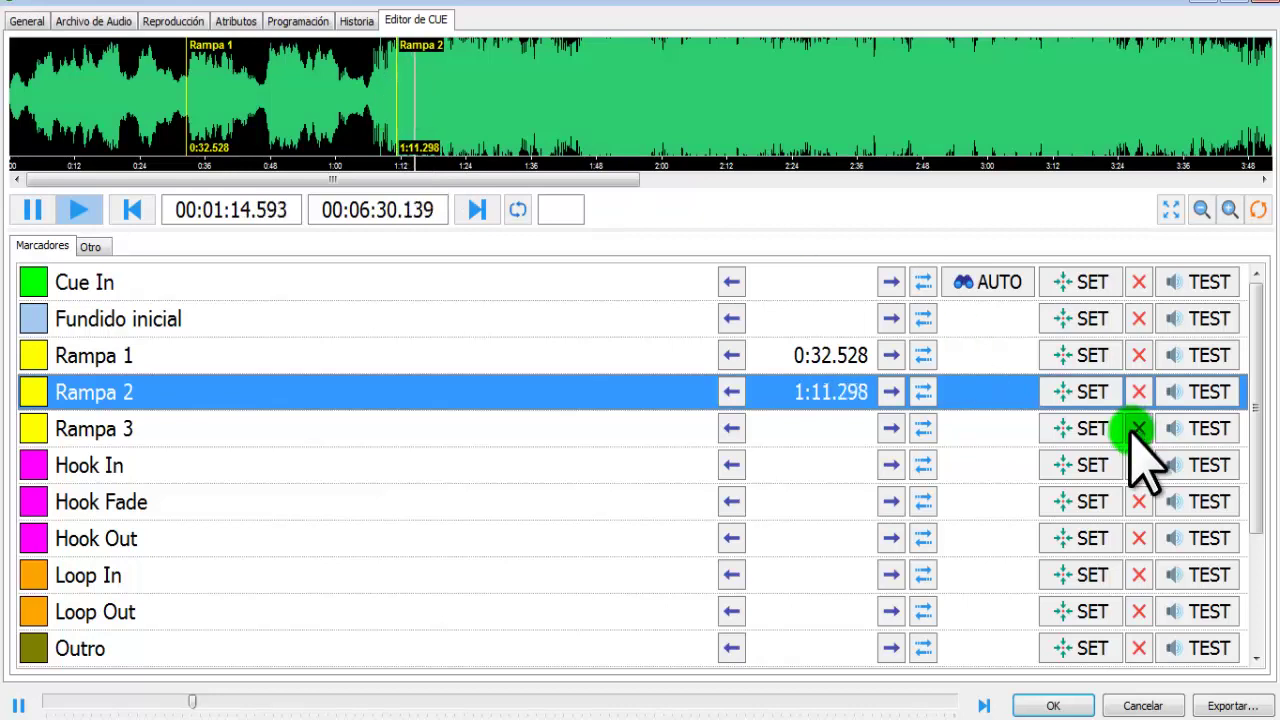
pyautogui.click(1200, 394)
pyautogui.click(453, 152)
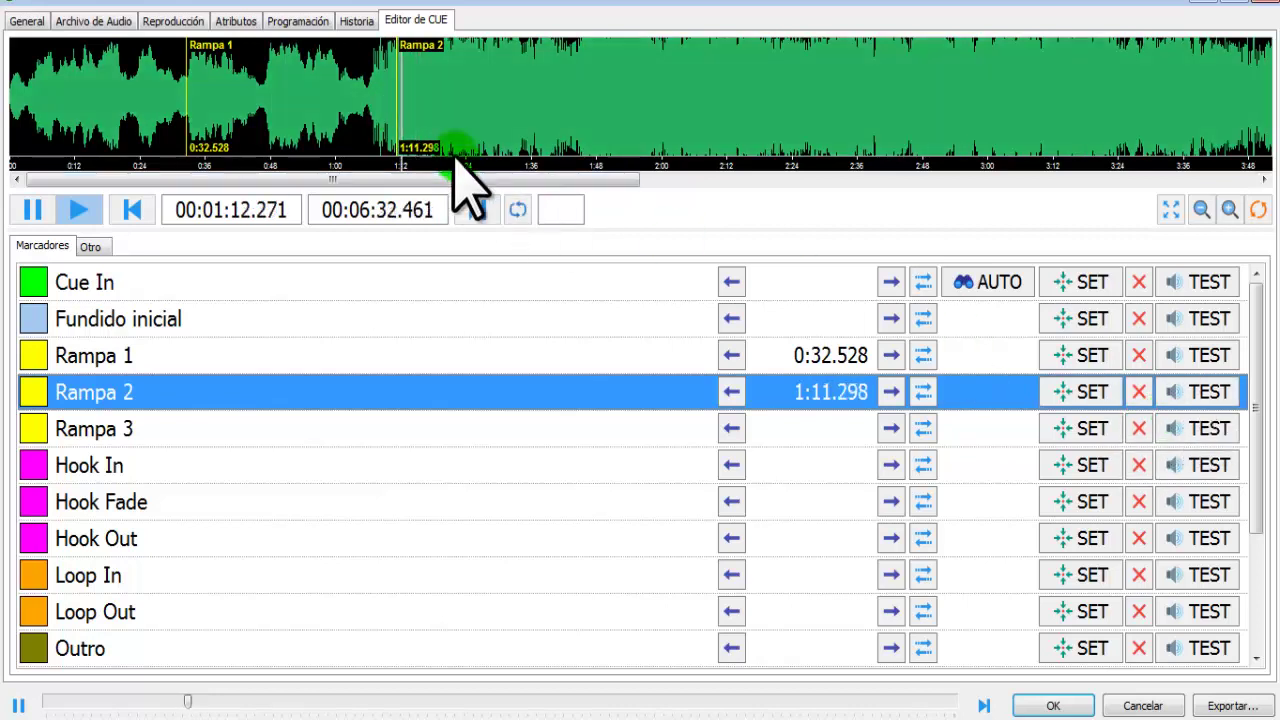
pyautogui.moveTo(397, 100); pyautogui.dragTo(395, 100)
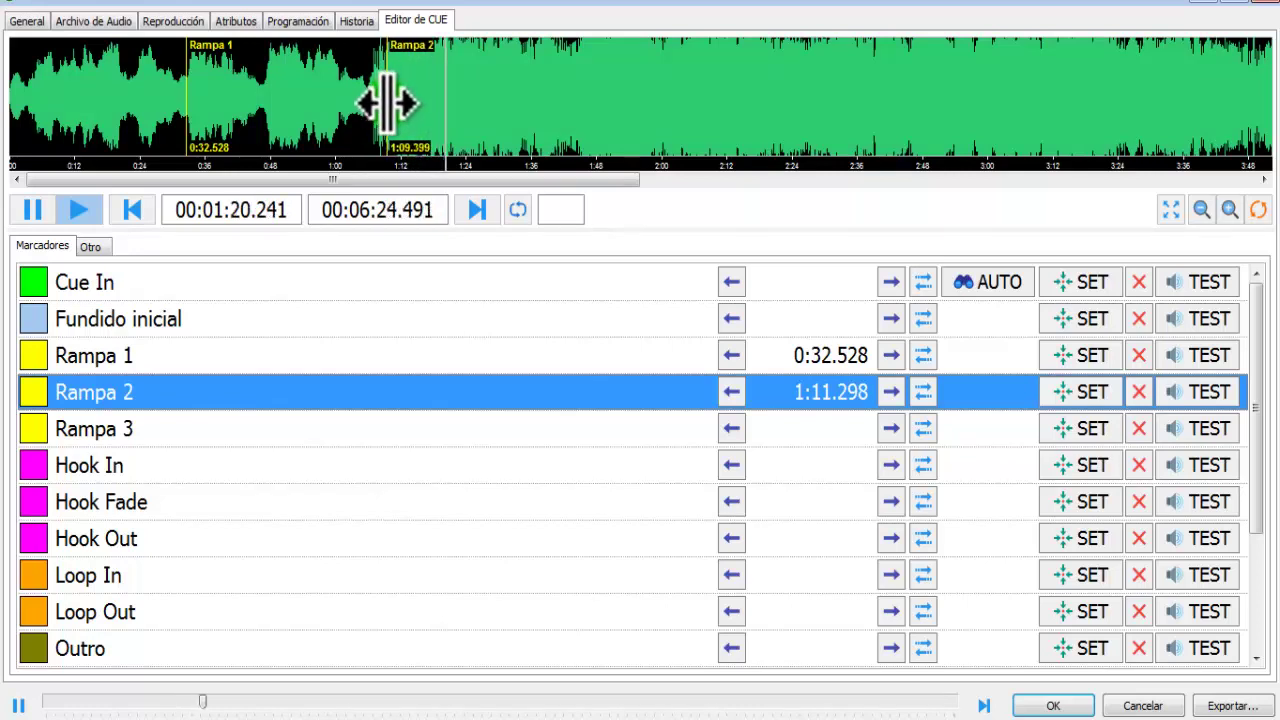
pyautogui.moveTo(387, 102); pyautogui.dragTo(387, 102)
pyautogui.click(1203, 391)
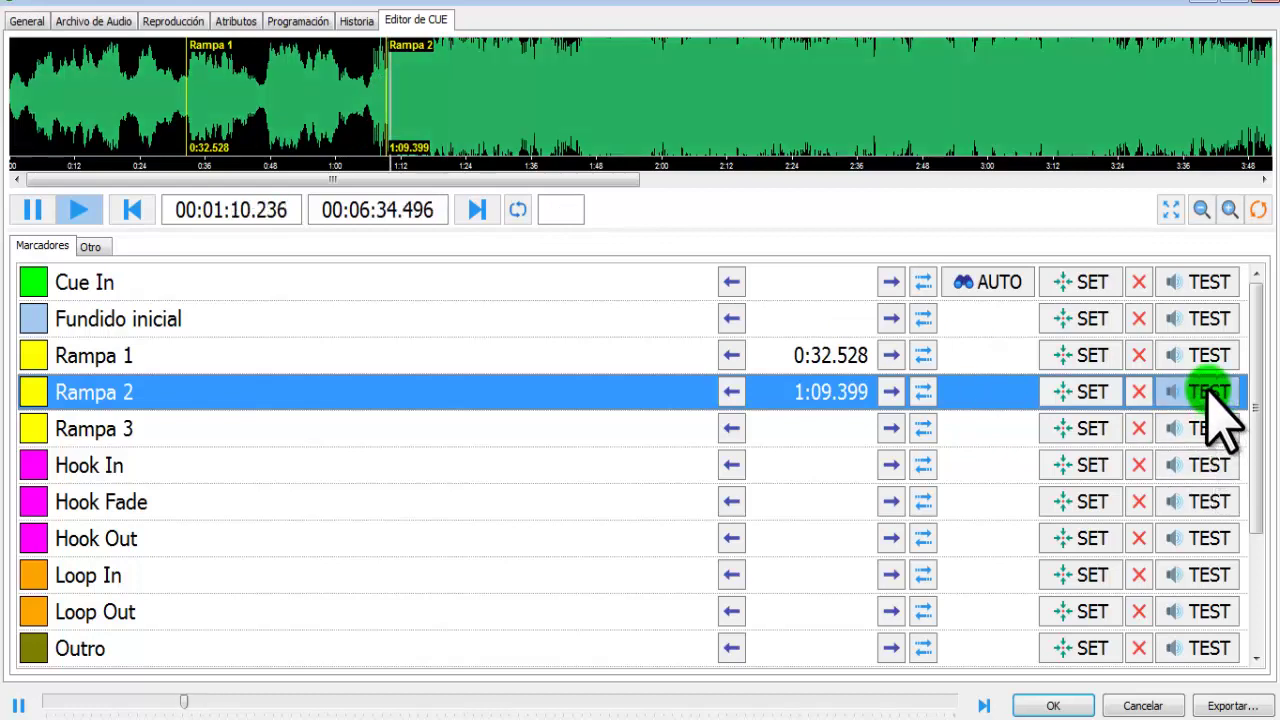
pyautogui.click(416, 128)
pyautogui.moveTo(385, 100); pyautogui.dragTo(387, 98)
pyautogui.click(1198, 392)
pyautogui.click(956, 306)
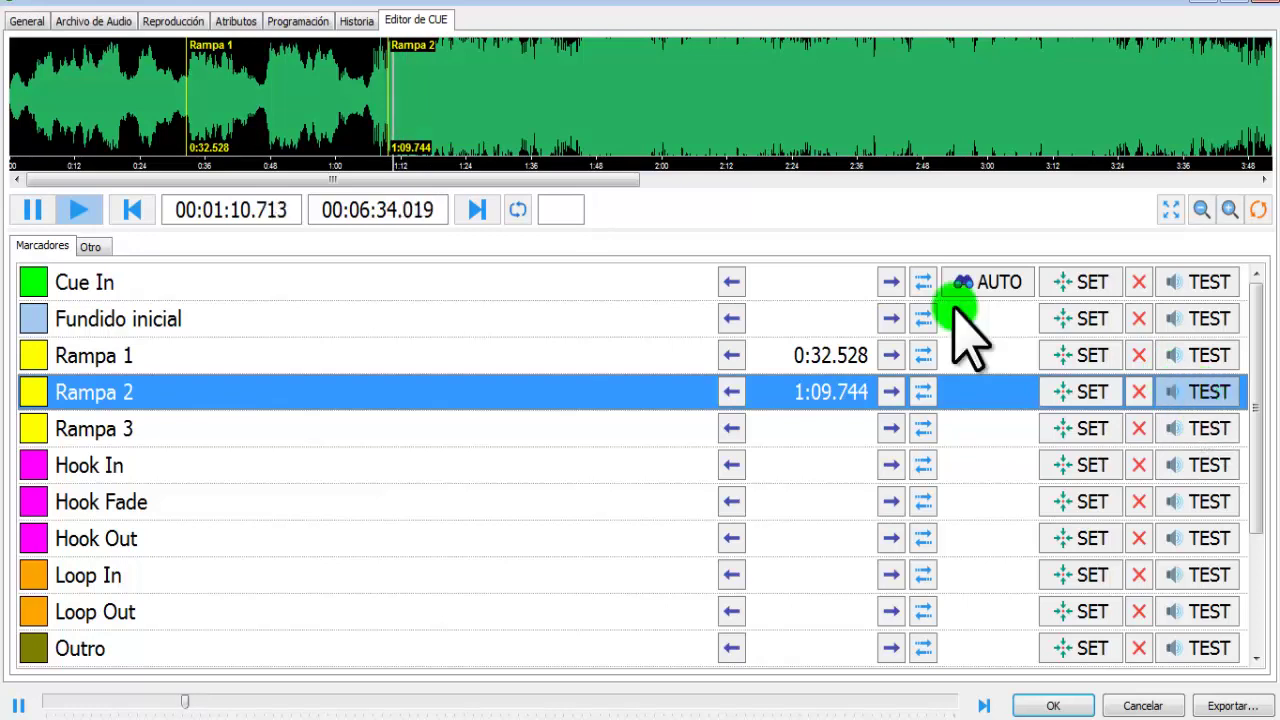
# Step: Move the Rampa 2 marker to 1:10.953, test it, and save the song's CUE markers
pyautogui.click(381, 118)
pyautogui.moveTo(387, 104); pyautogui.dragTo(396, 106)
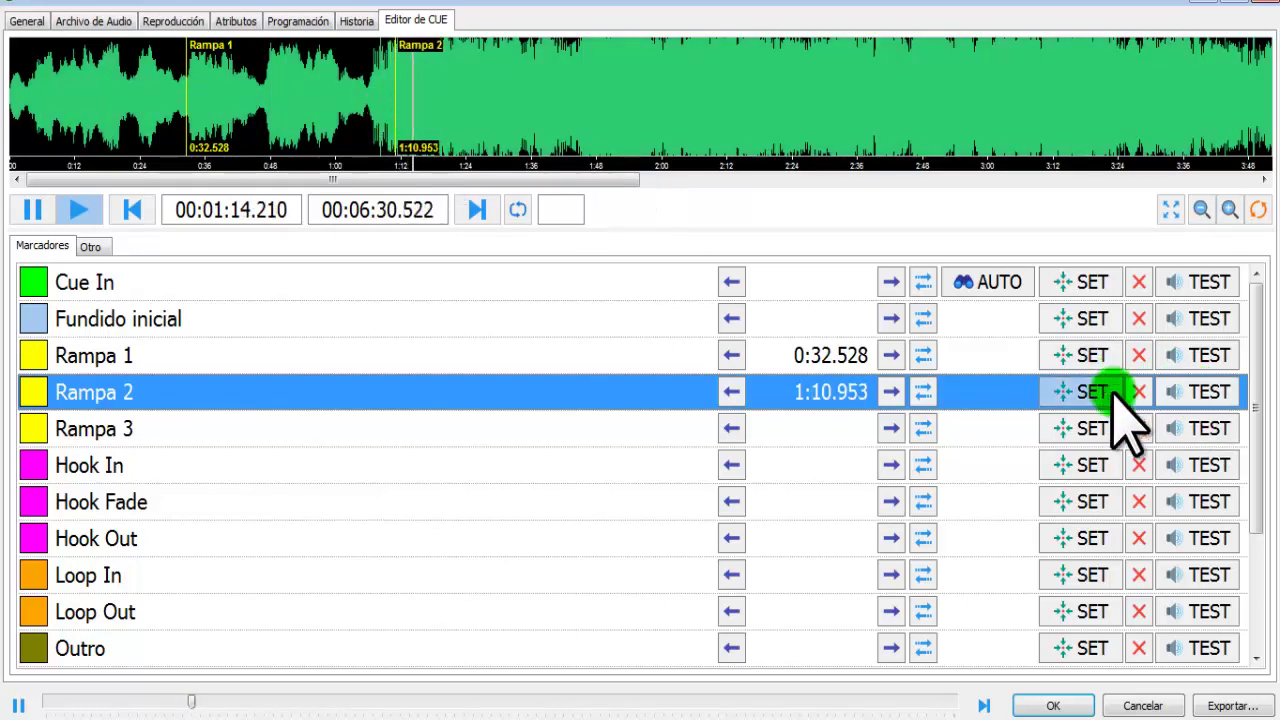
pyautogui.click(1200, 392)
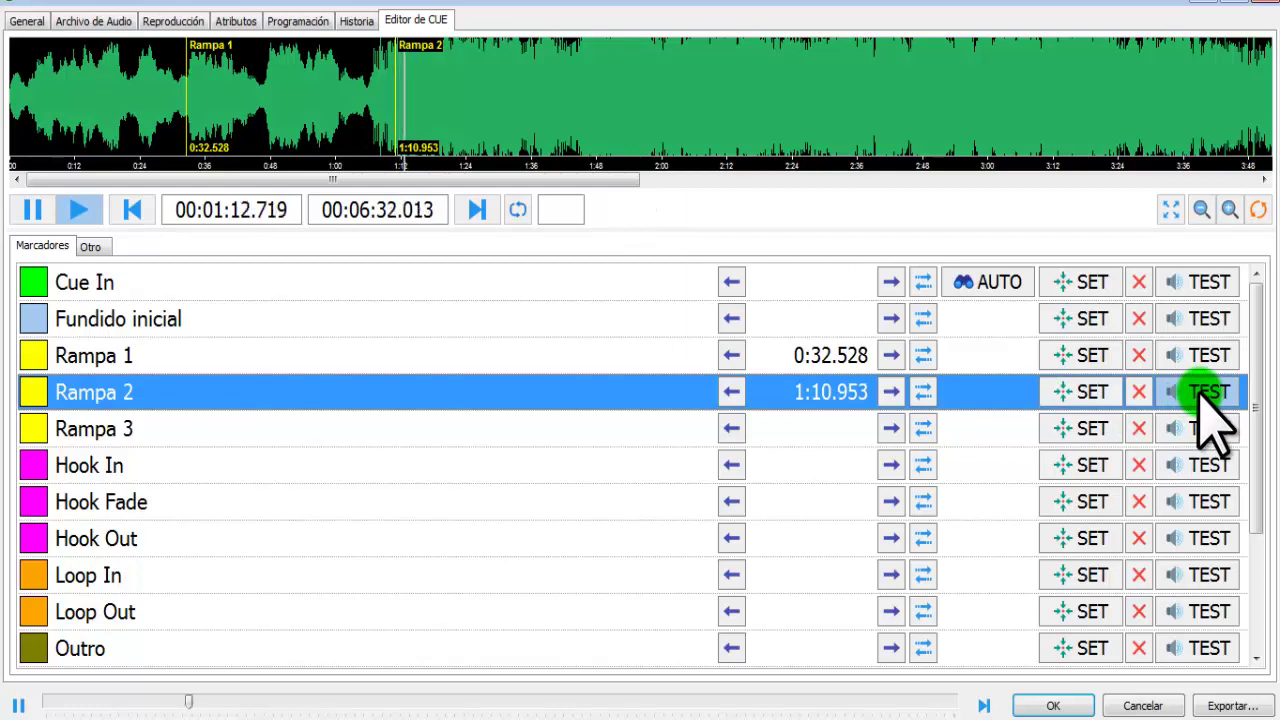
pyautogui.click(32, 209)
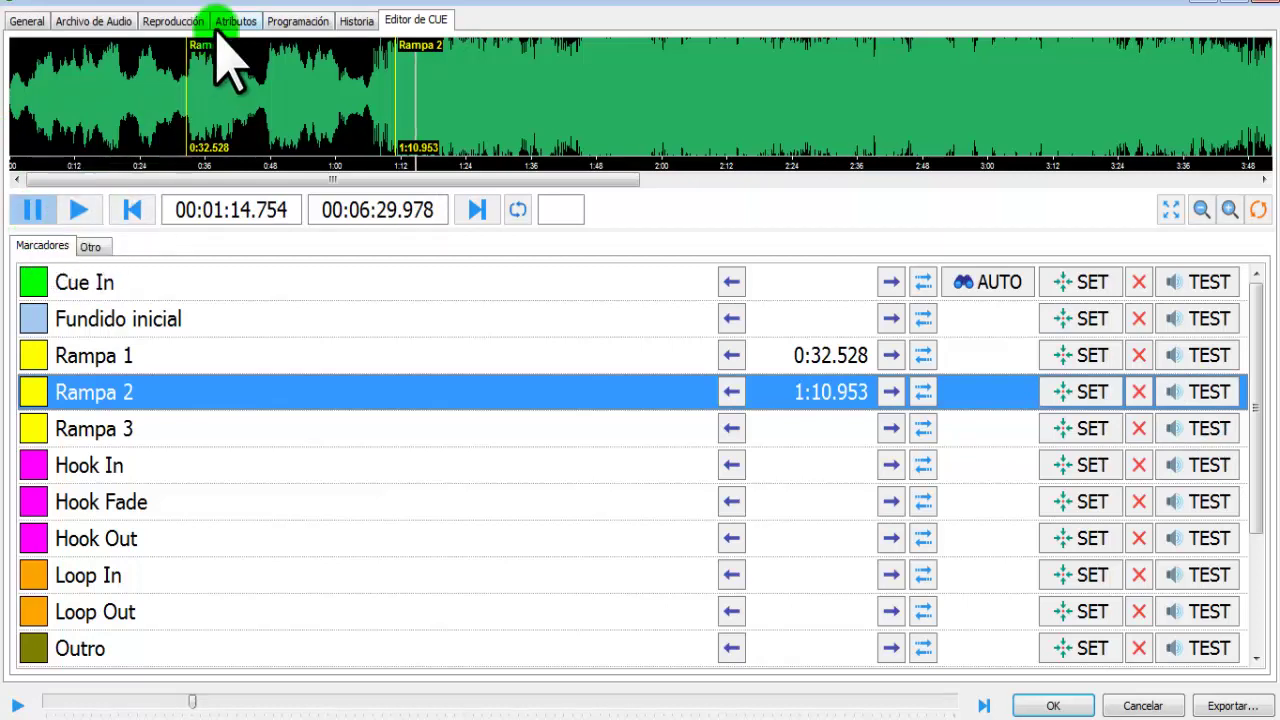
pyautogui.click(204, 118)
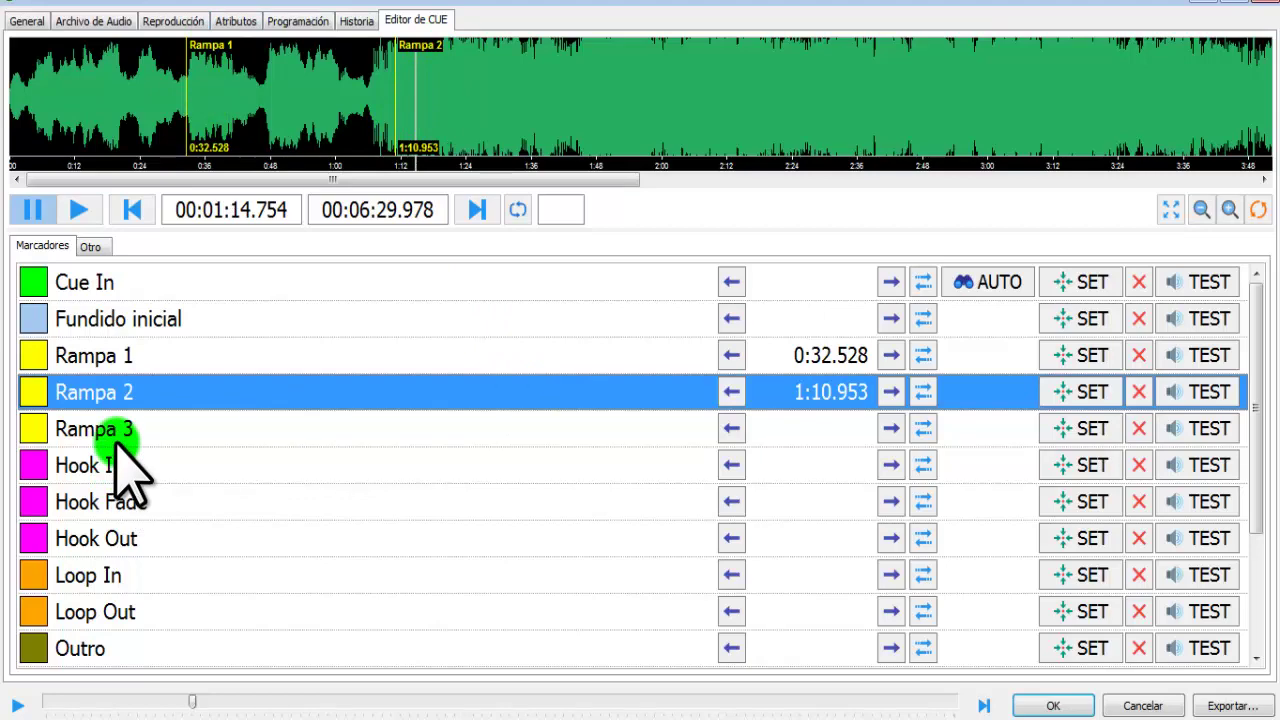
pyautogui.click(1053, 705)
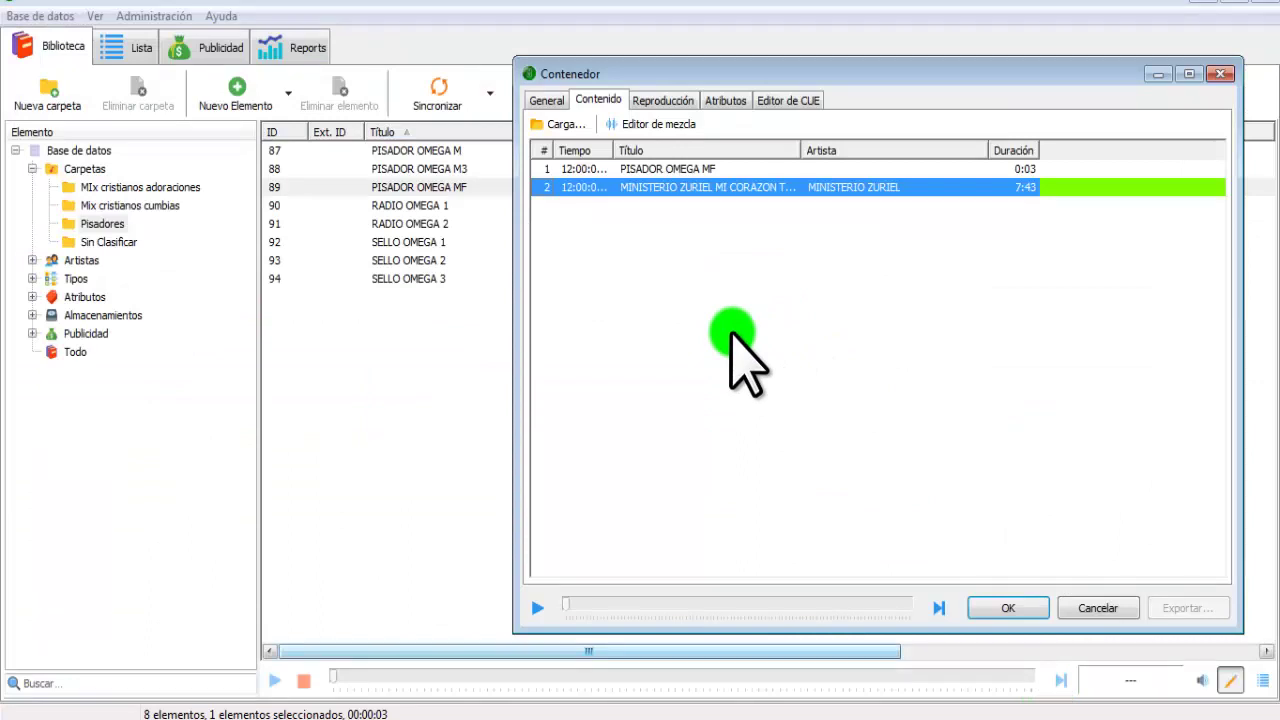
# Step: Select both container items, PISADOR OMEGA MF and the MINISTERIO ZURIEL song, and open them in the mix editor
pyautogui.click(671, 169)
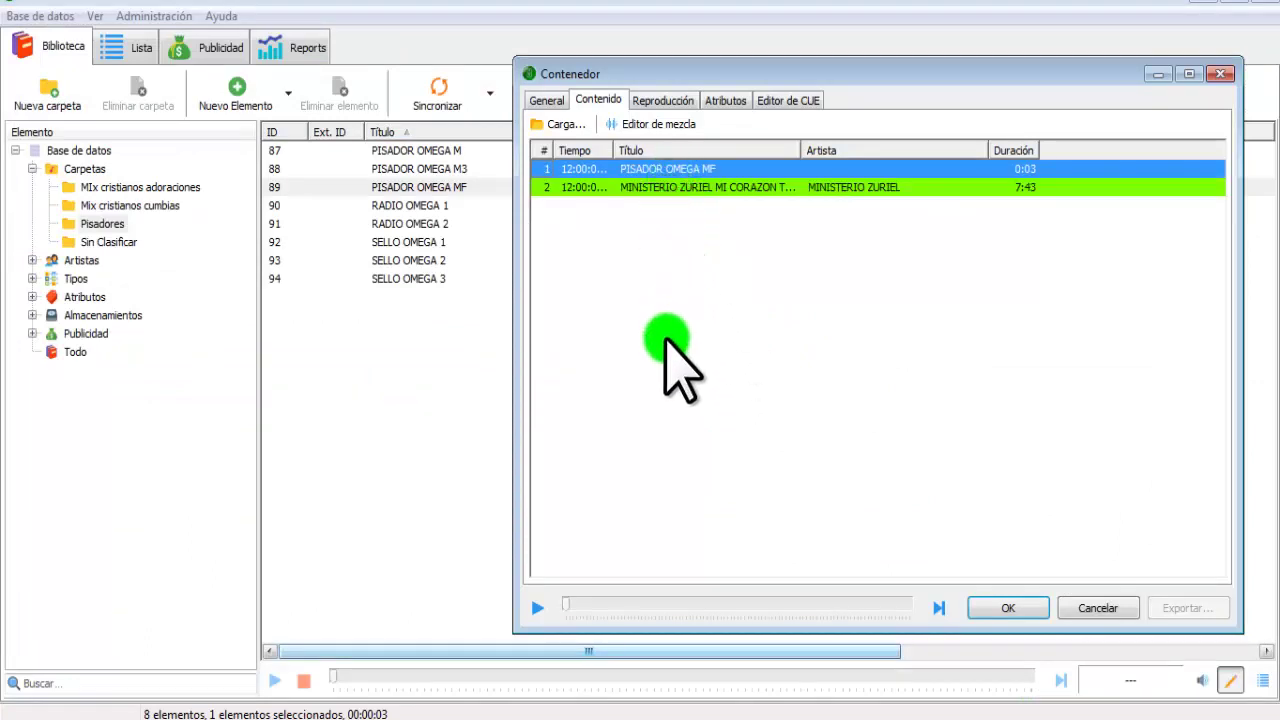
pyautogui.keyDown('shift'); pyautogui.click(657, 188); pyautogui.keyUp('shift')
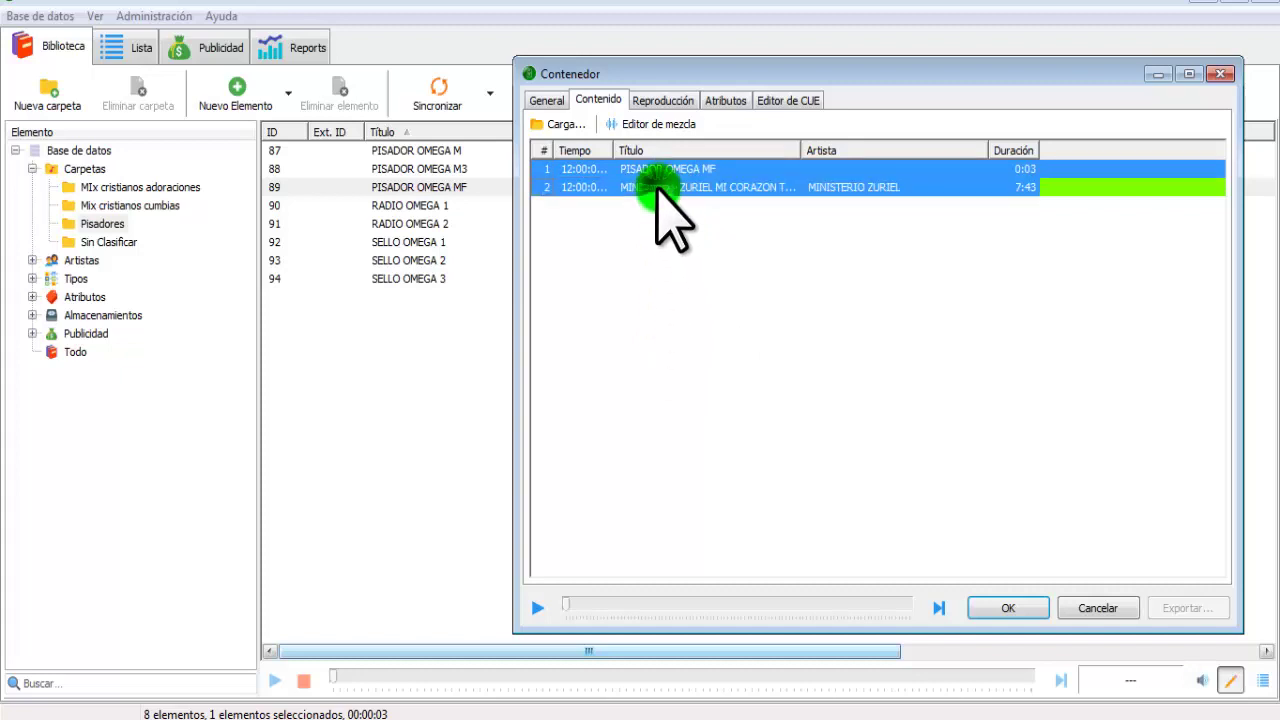
pyautogui.click(689, 266)
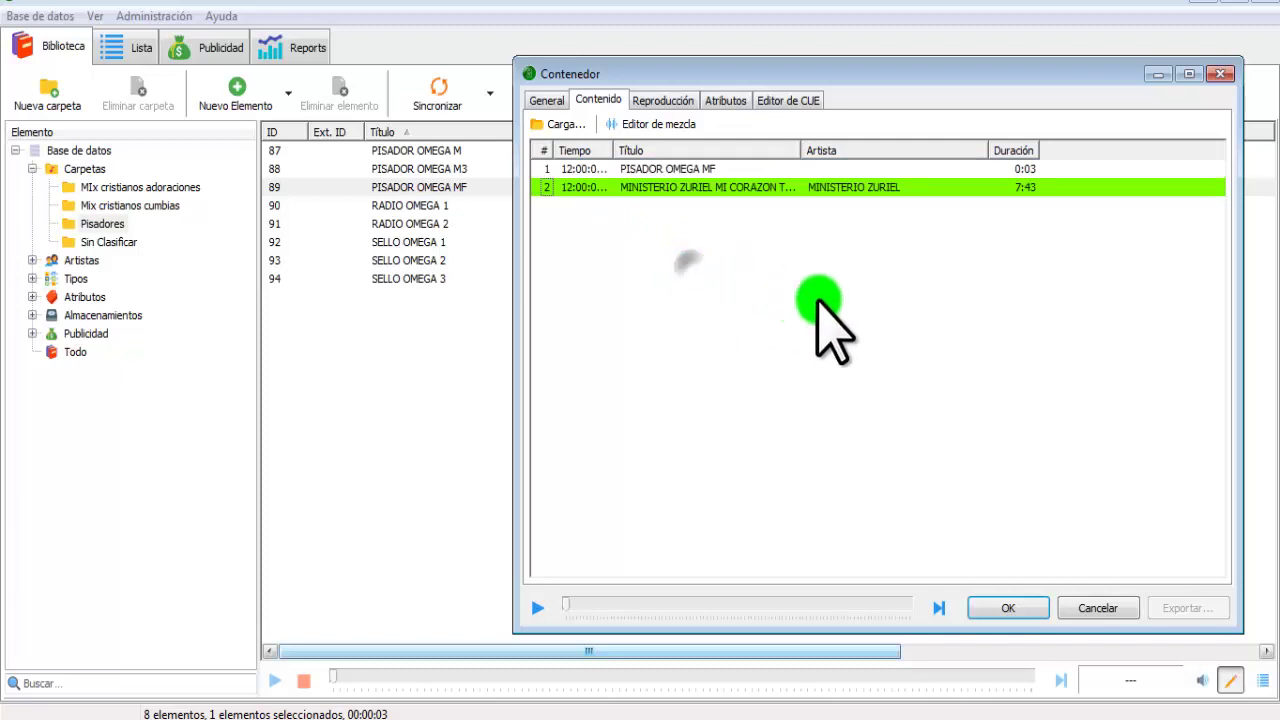
pyautogui.moveTo(845, 305); pyautogui.dragTo(640, 165)
pyautogui.click(702, 284)
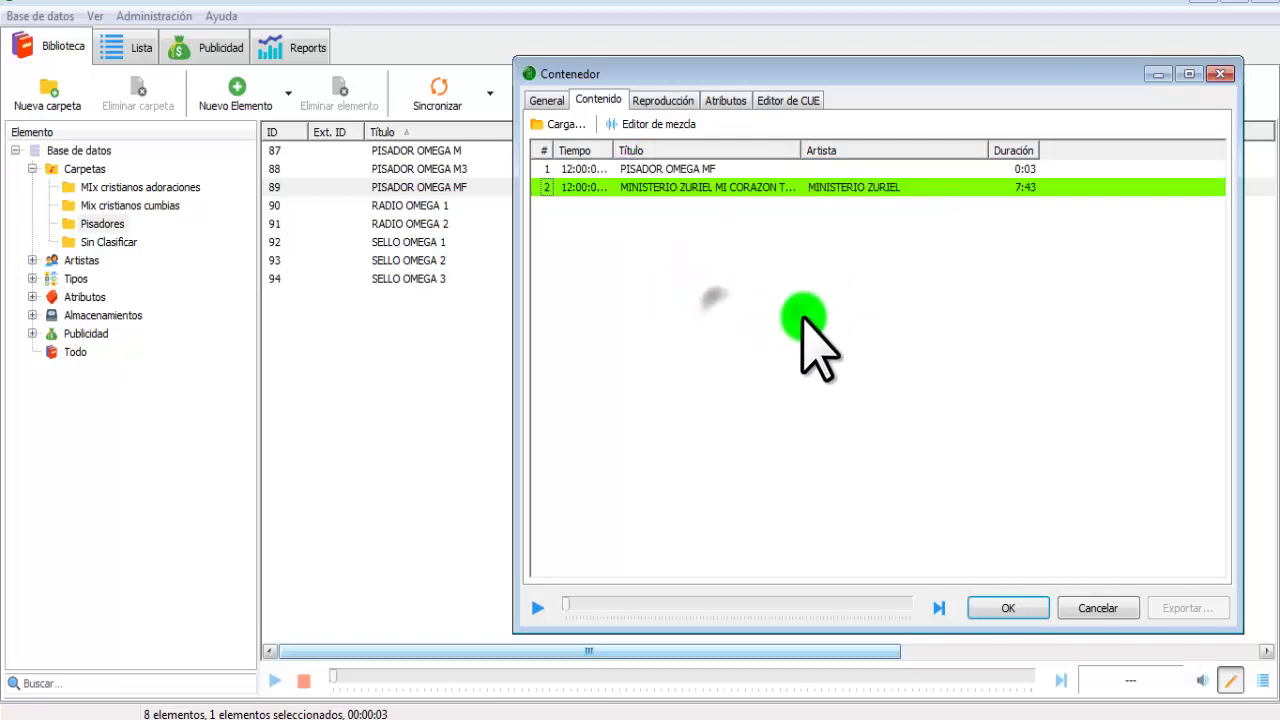
pyautogui.moveTo(795, 316); pyautogui.dragTo(640, 160)
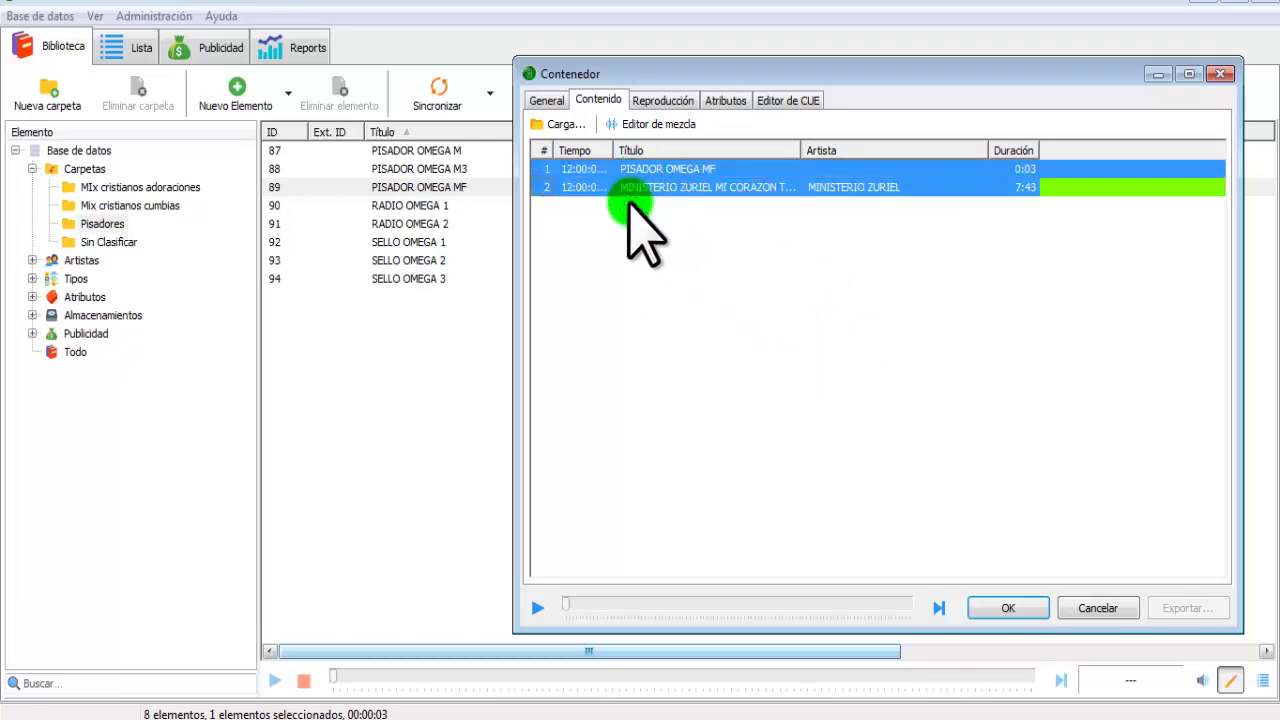
pyautogui.click(644, 128)
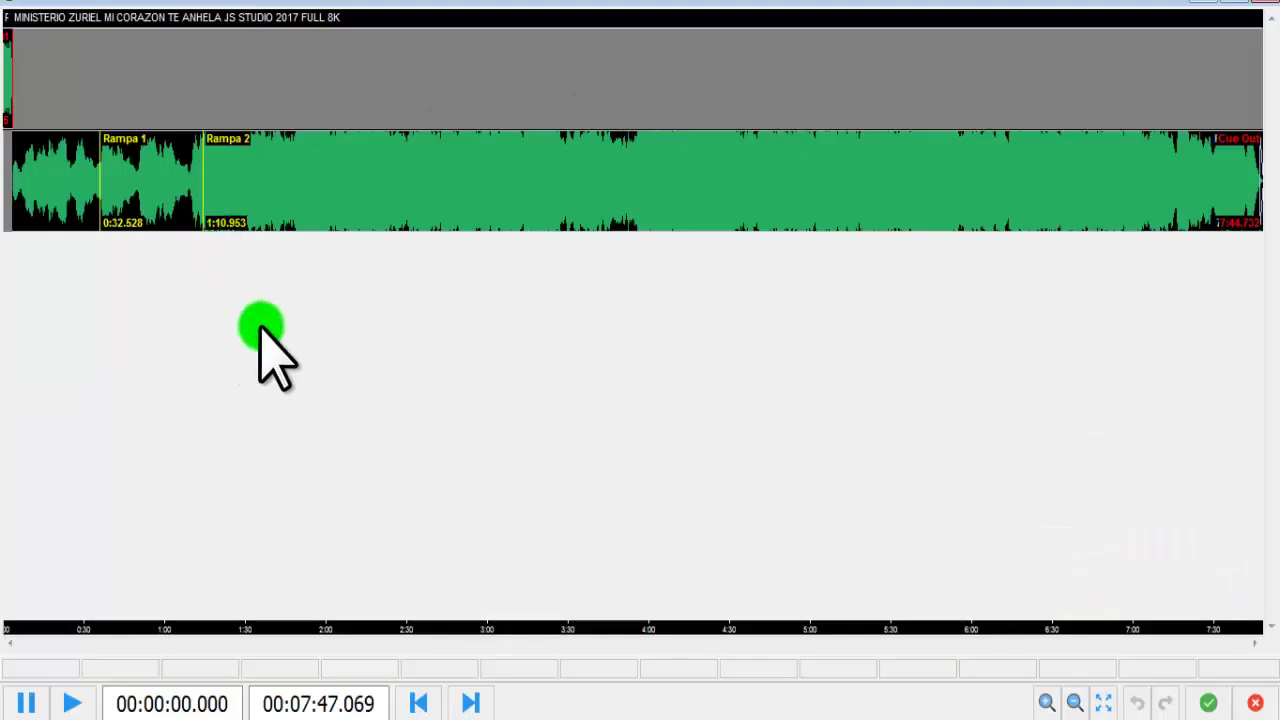
# Step: Align the PISADOR OMEGA MF jingle to the song's Rampa 1 marker in the mix editor
pyautogui.click(1232, 6)
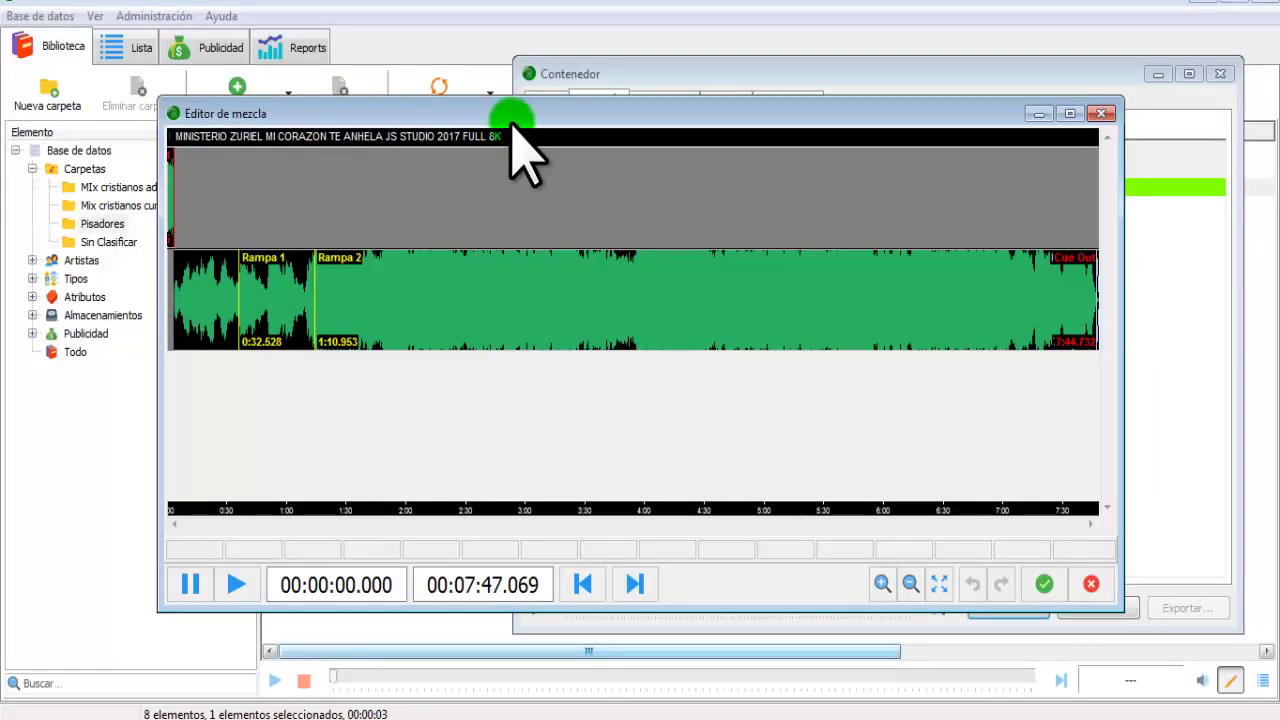
pyautogui.moveTo(509, 114); pyautogui.dragTo(570, 77)
pyautogui.click(1131, 76)
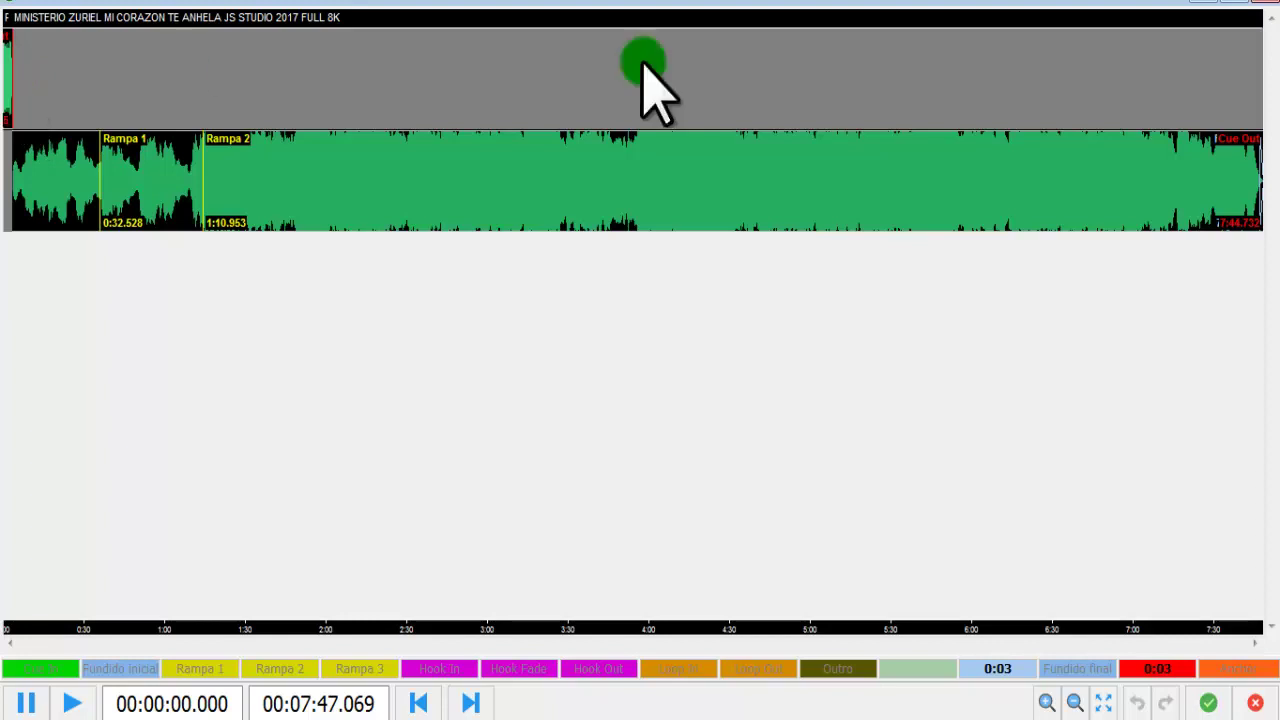
pyautogui.click(1228, 6)
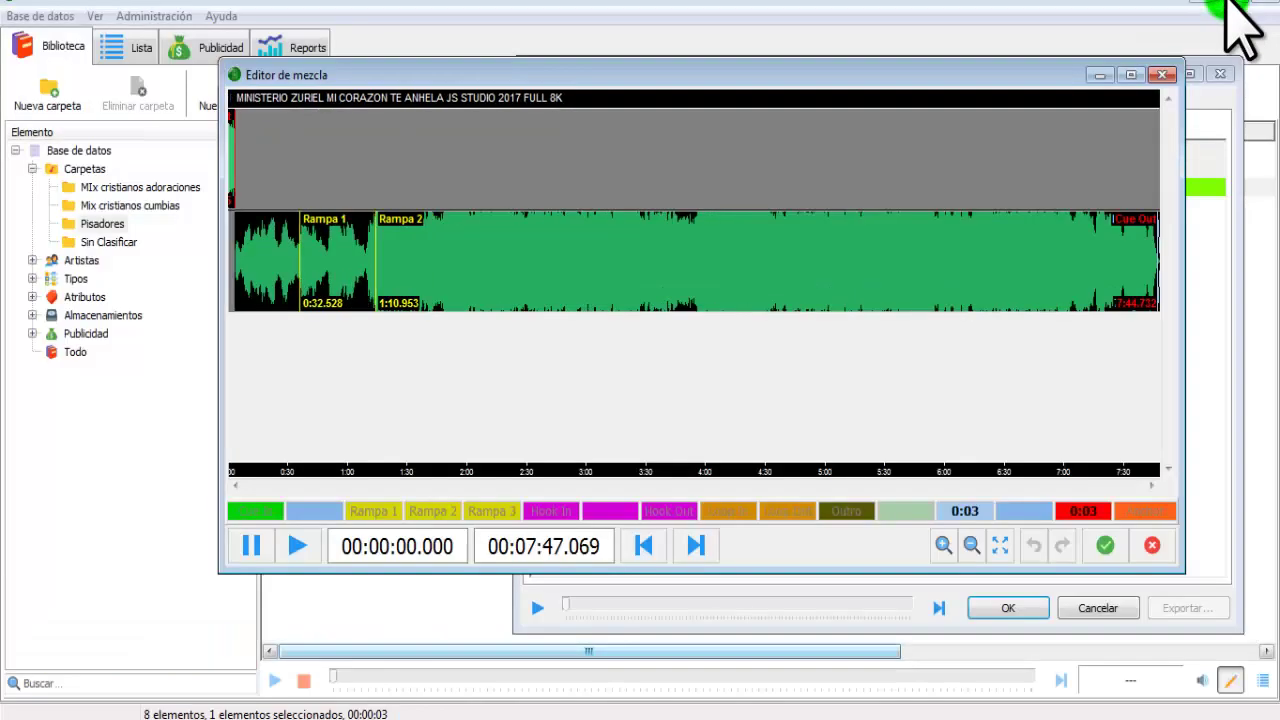
pyautogui.rightClick(231, 162)
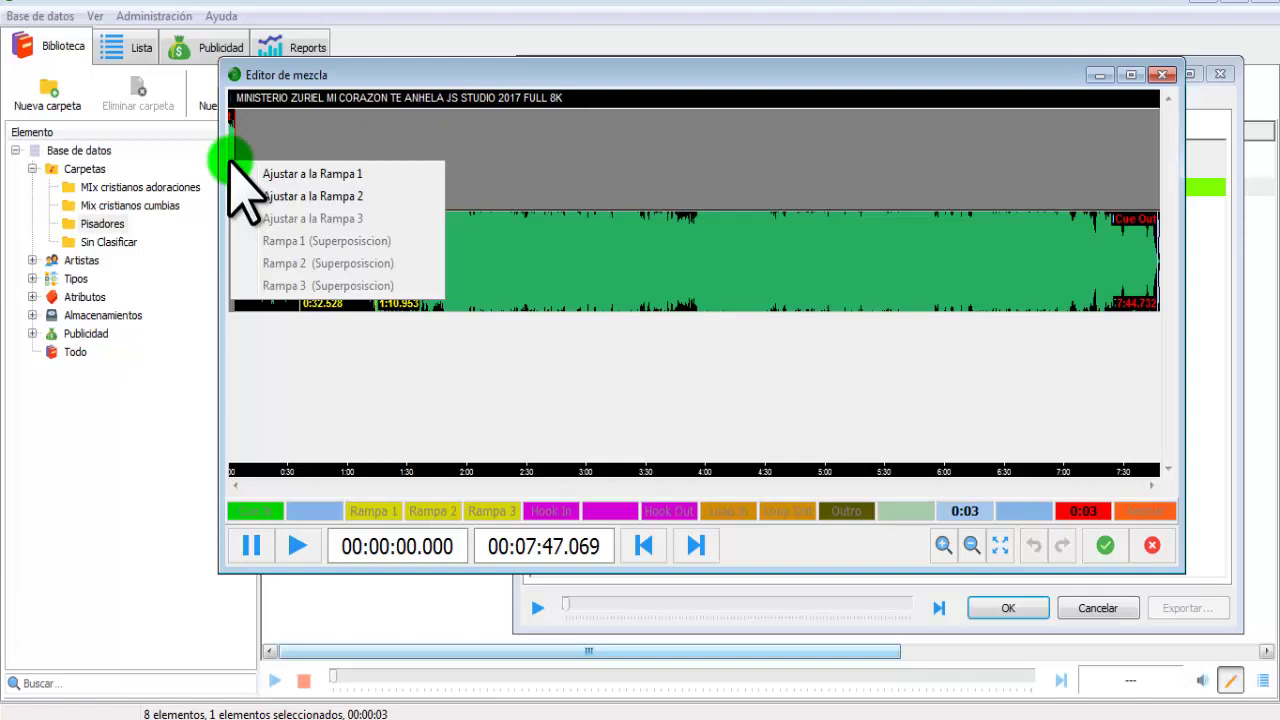
pyautogui.click(297, 176)
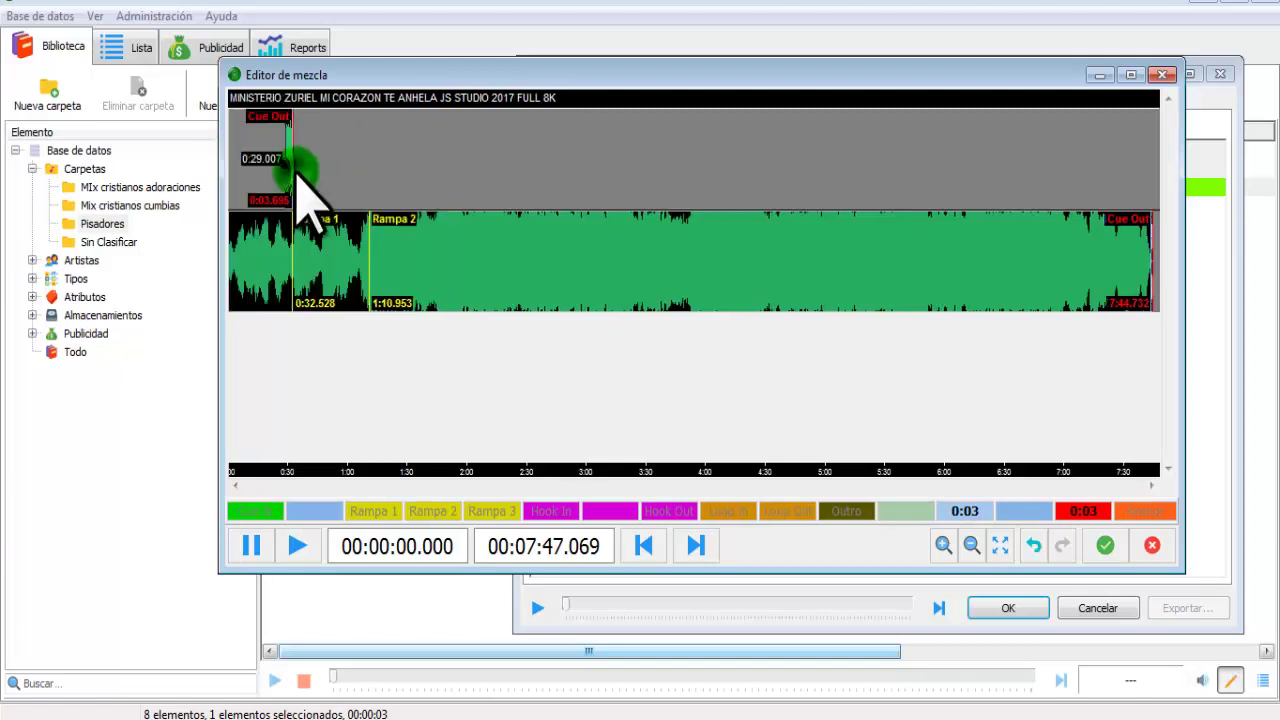
# Step: Try aligning the jingle to the song's Rampa 2 marker and test playback from just before it
pyautogui.click(1131, 75)
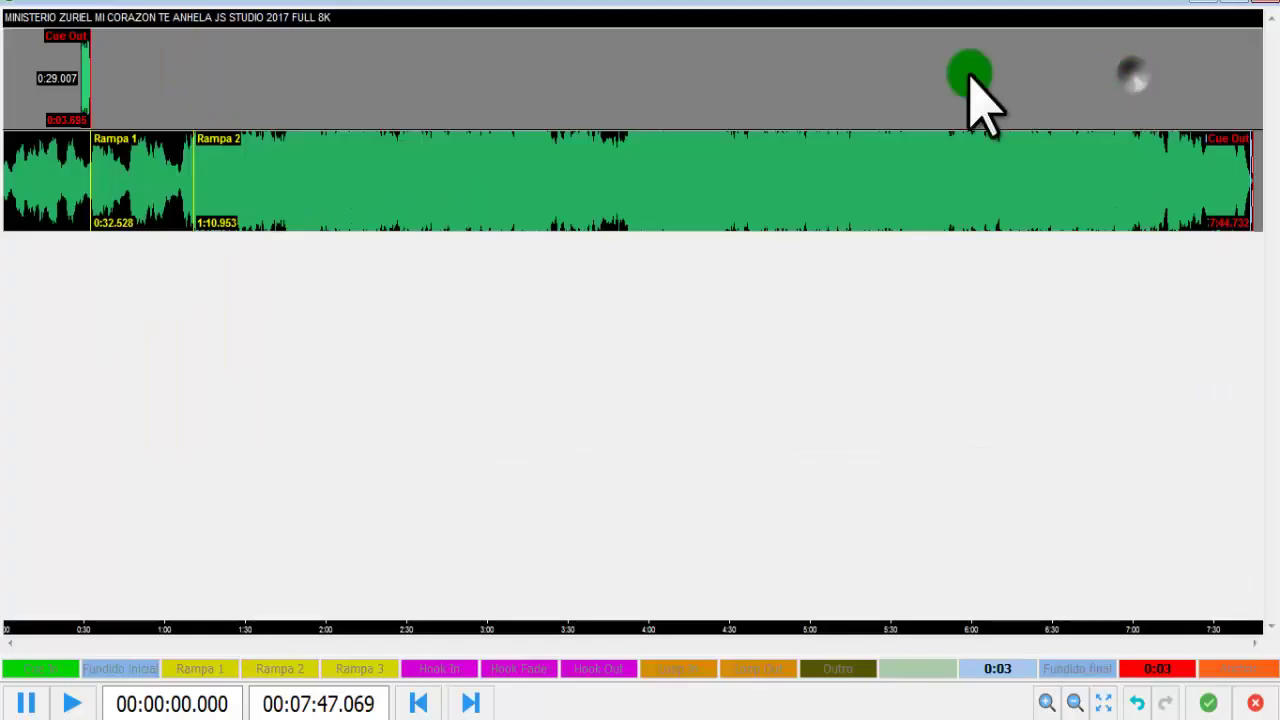
pyautogui.click(86, 82)
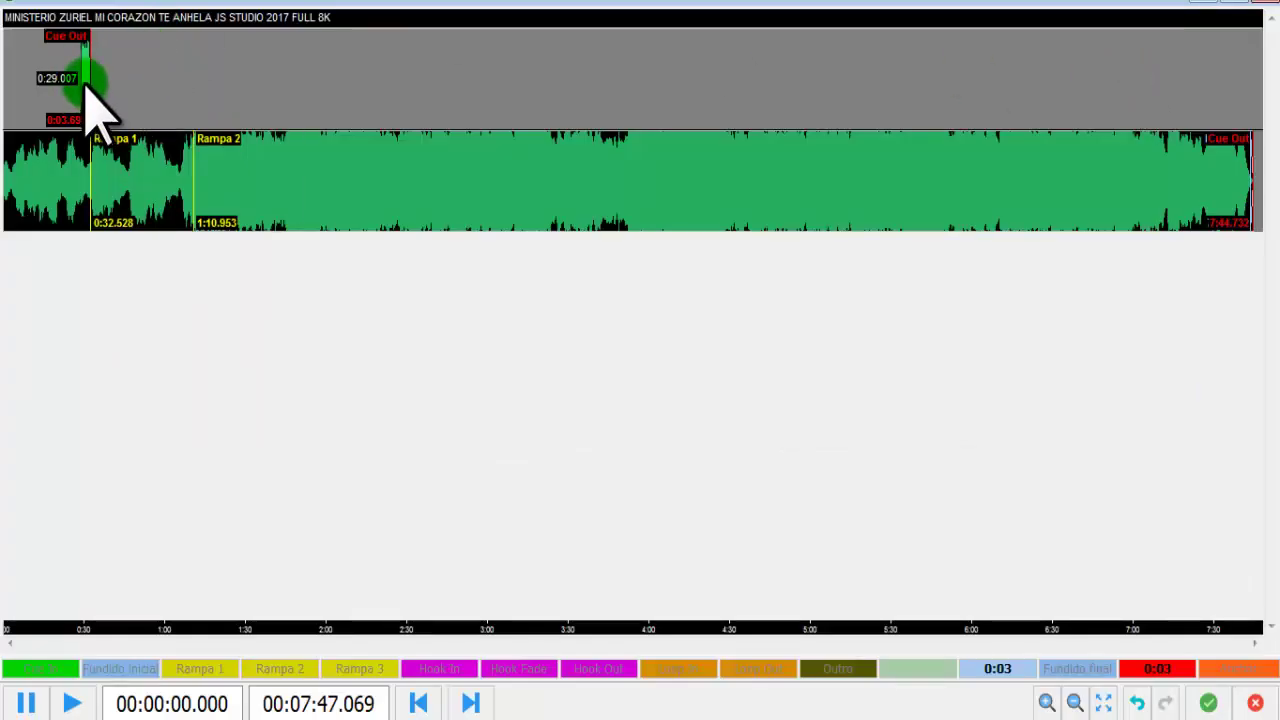
pyautogui.rightClick(86, 85)
pyautogui.click(168, 117)
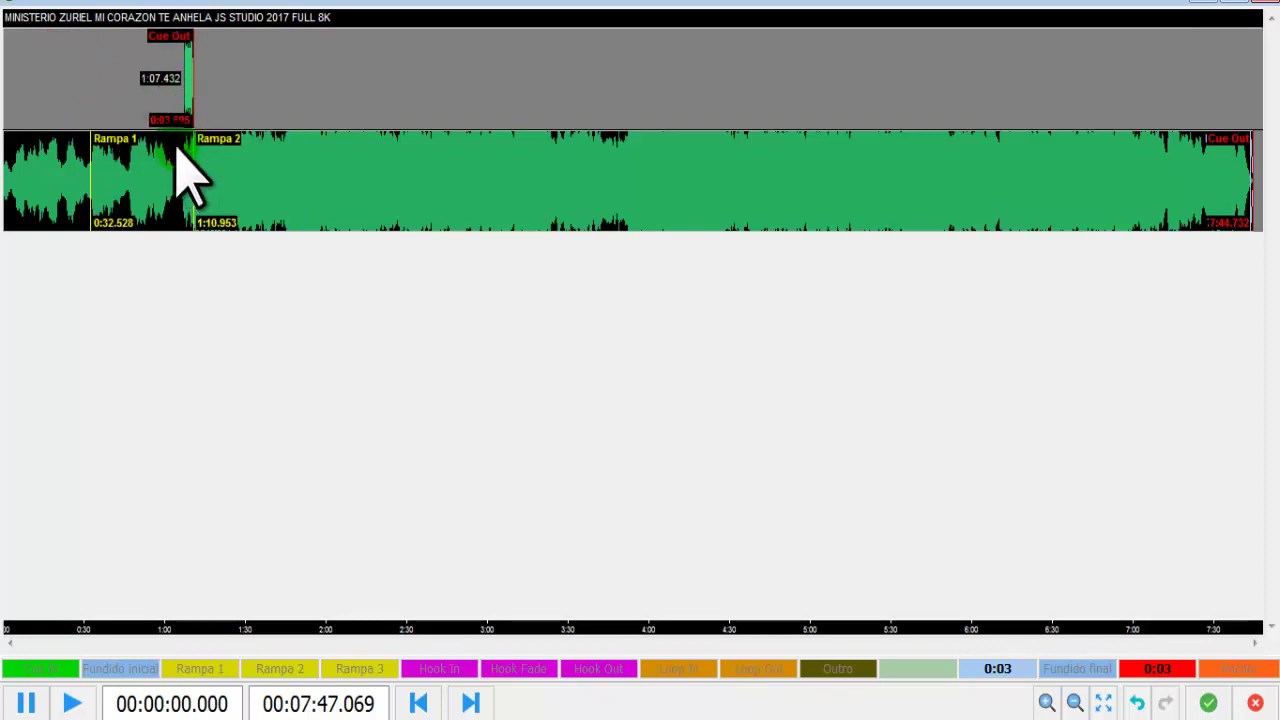
pyautogui.click(175, 155)
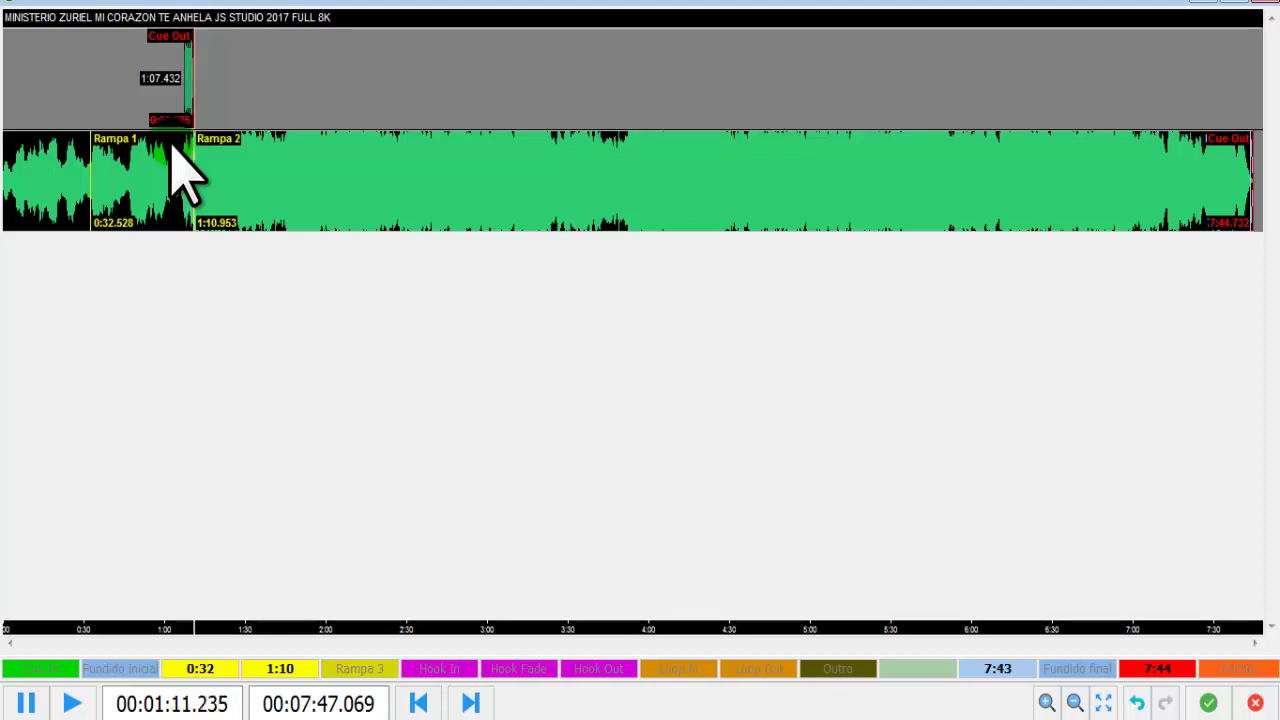
pyautogui.click(28, 704)
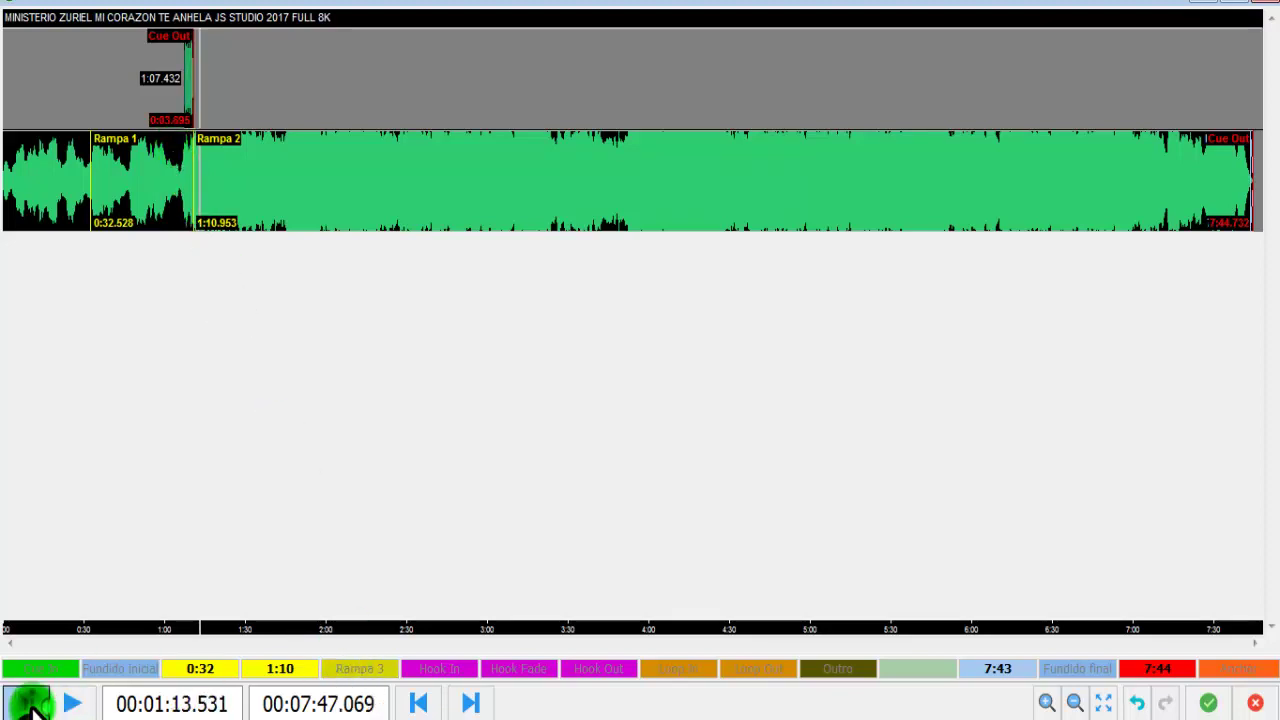
# Step: Align the jingle back to the song's Rampa 1 marker and test playback from just before the jingle
pyautogui.rightClick(190, 80)
pyautogui.click(250, 92)
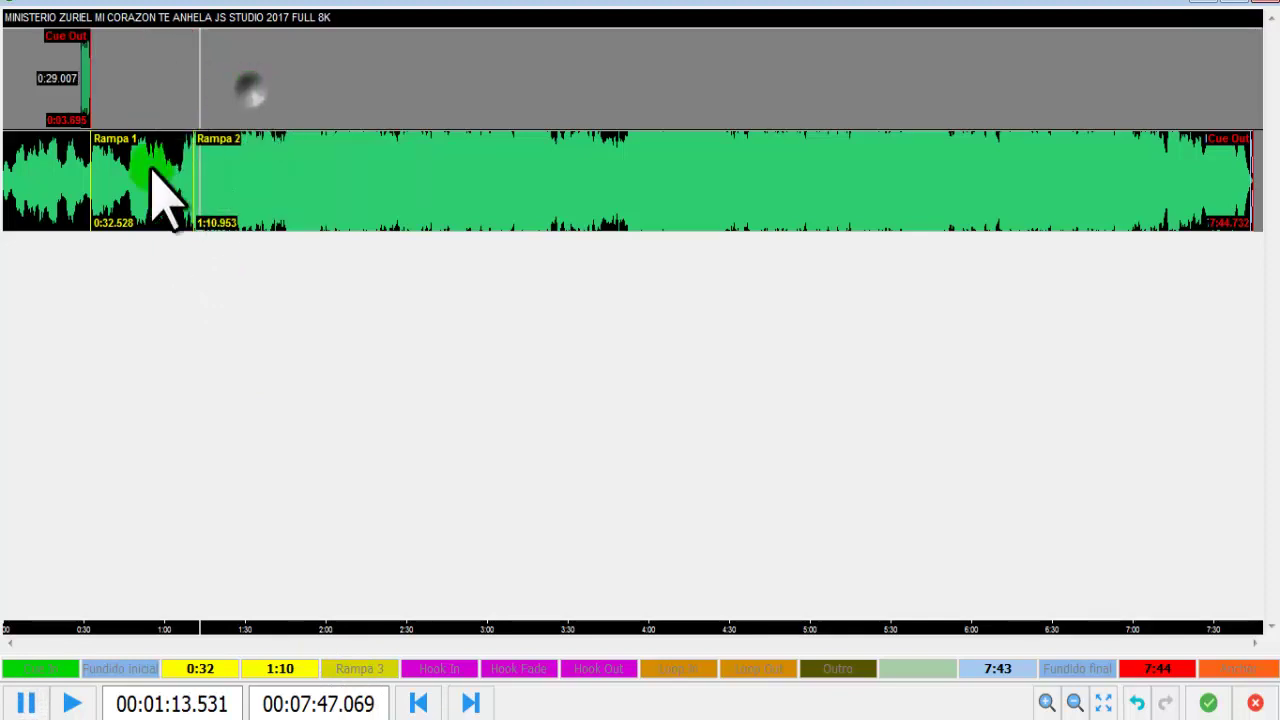
pyautogui.click(77, 168)
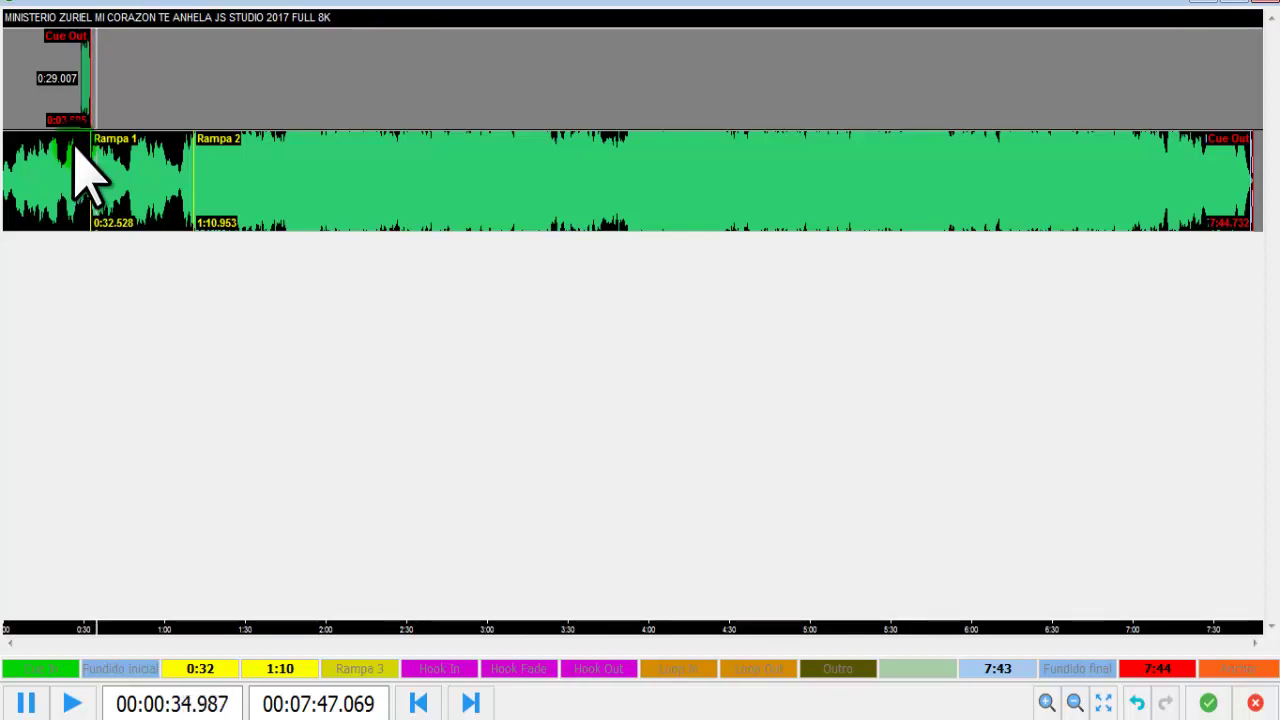
pyautogui.click(26, 703)
pyautogui.click(1230, 4)
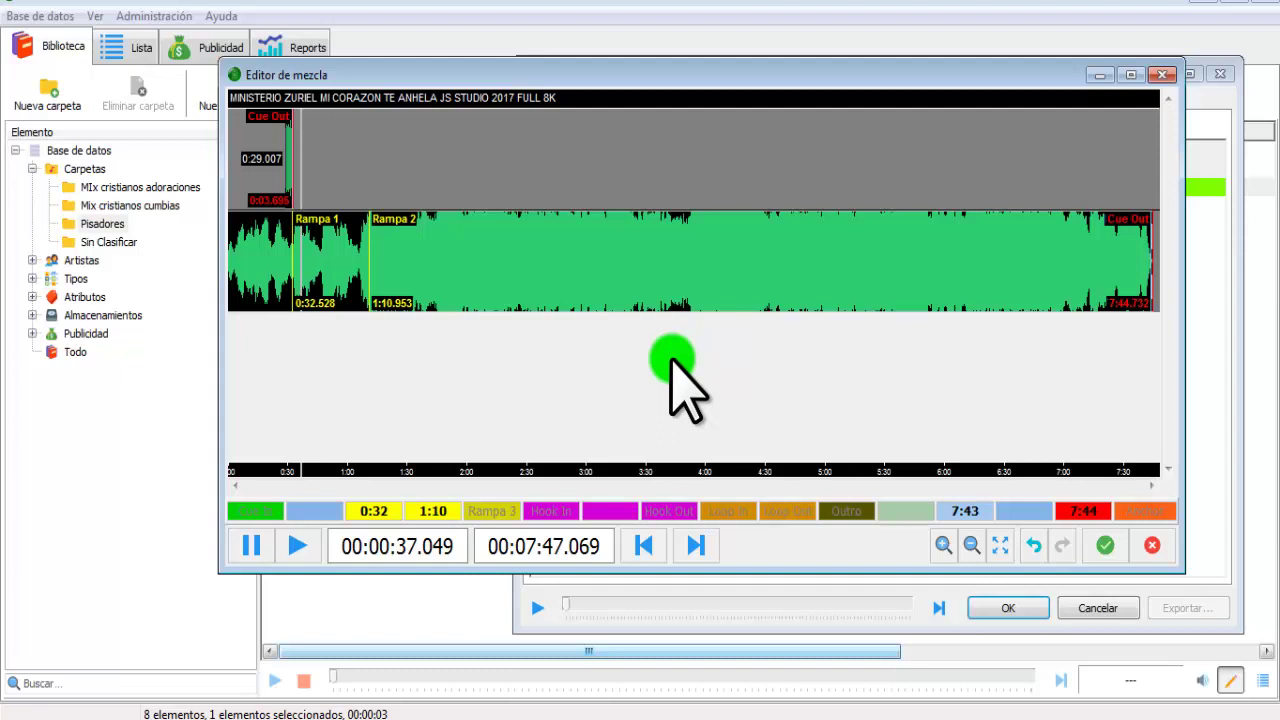
pyautogui.click(1130, 75)
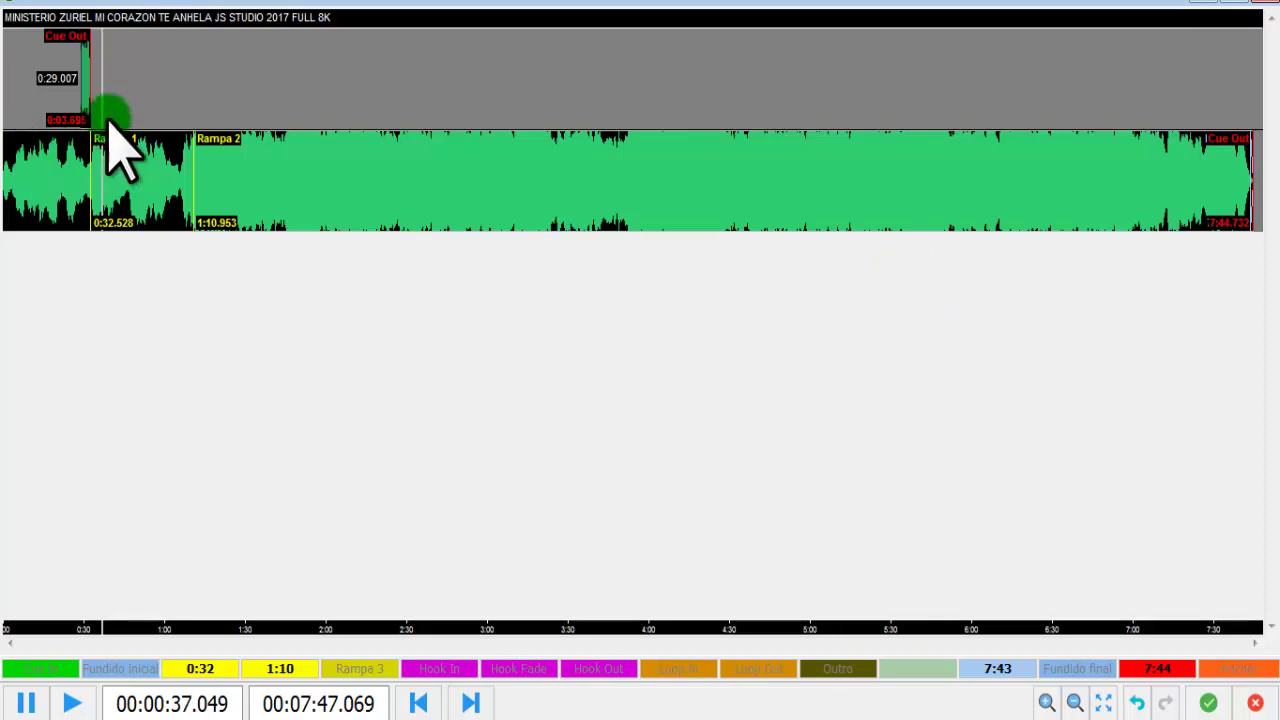
pyautogui.rightClick(83, 80)
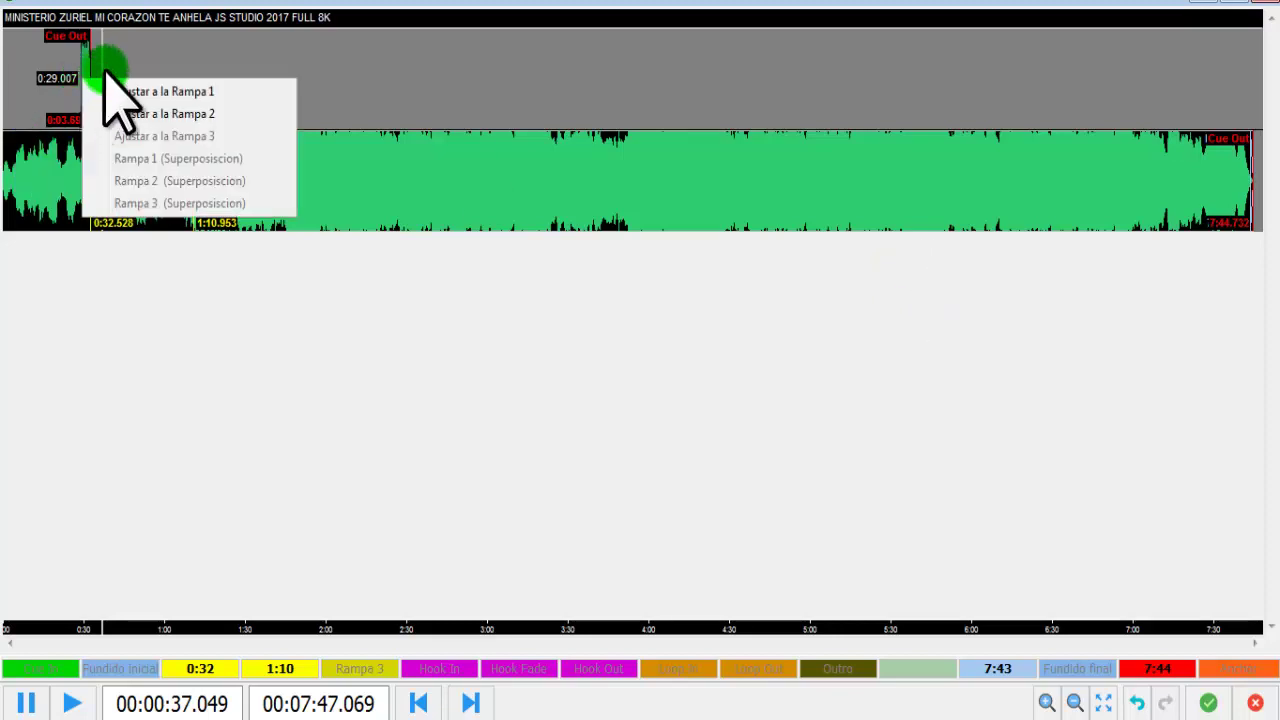
pyautogui.click(148, 45)
pyautogui.click(355, 302)
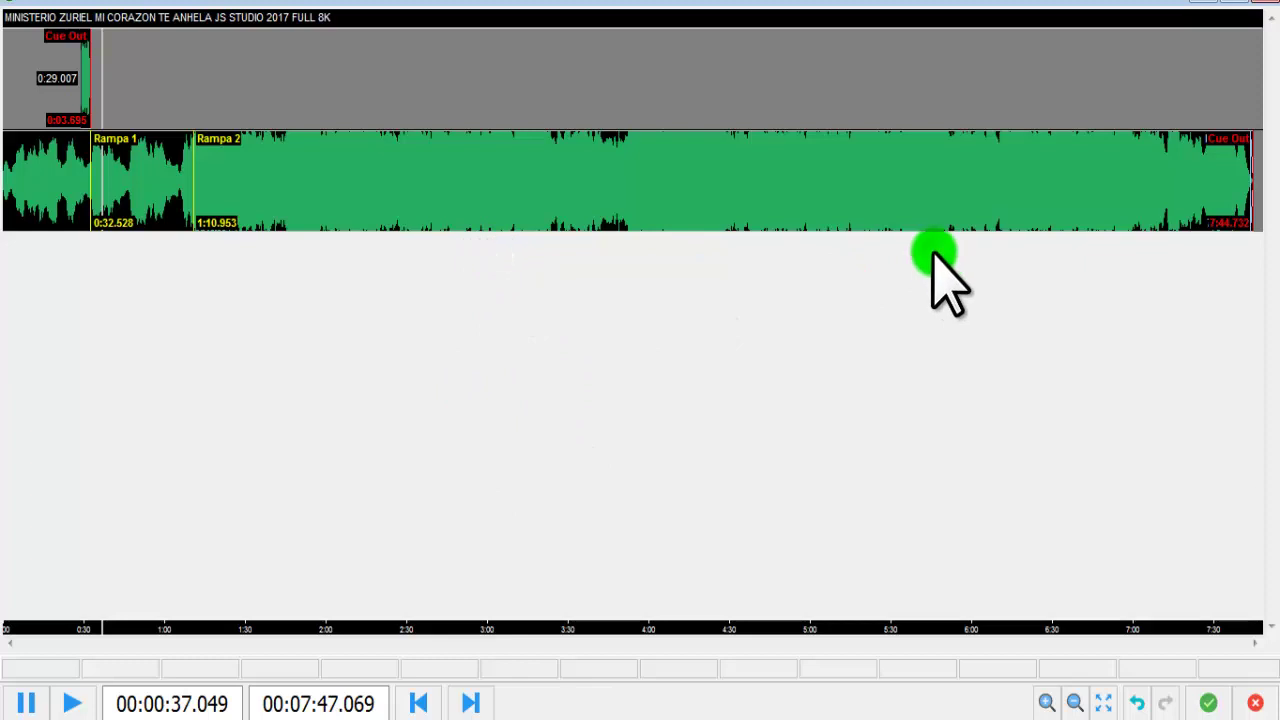
# Step: Accept the jingle and song mix, and check the two items in the container's content list
pyautogui.click(1234, 12)
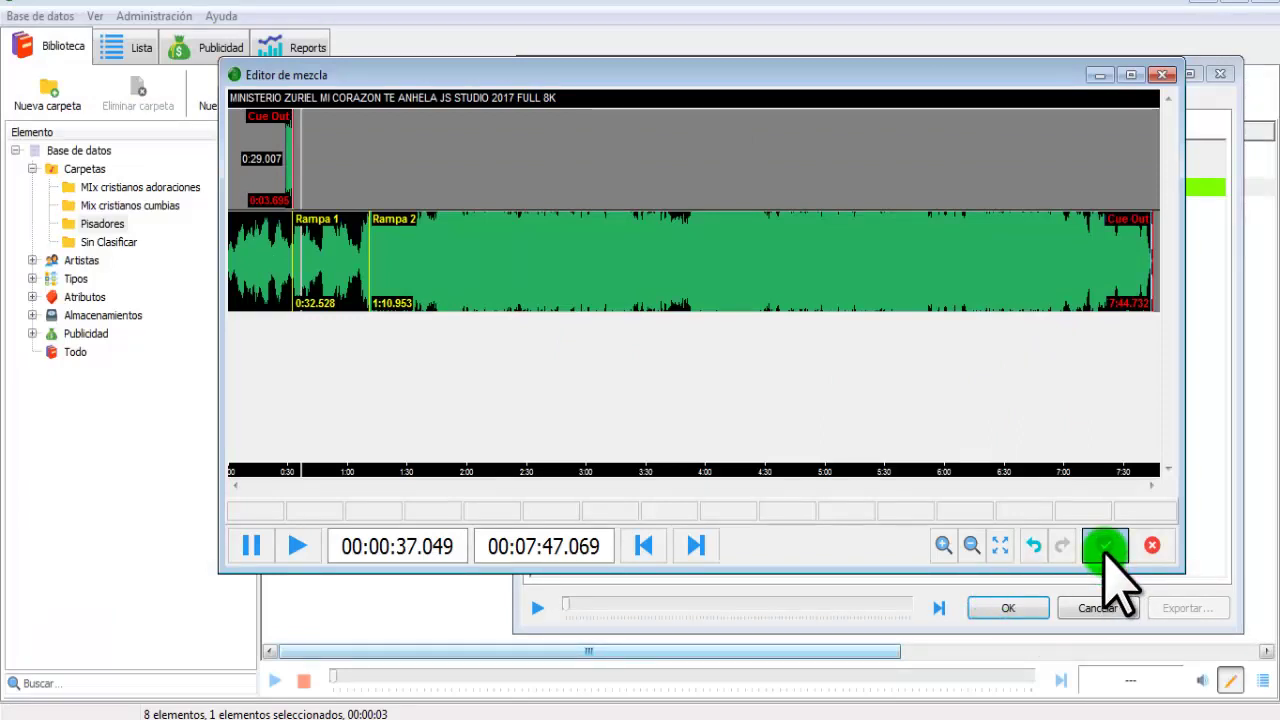
pyautogui.click(1131, 76)
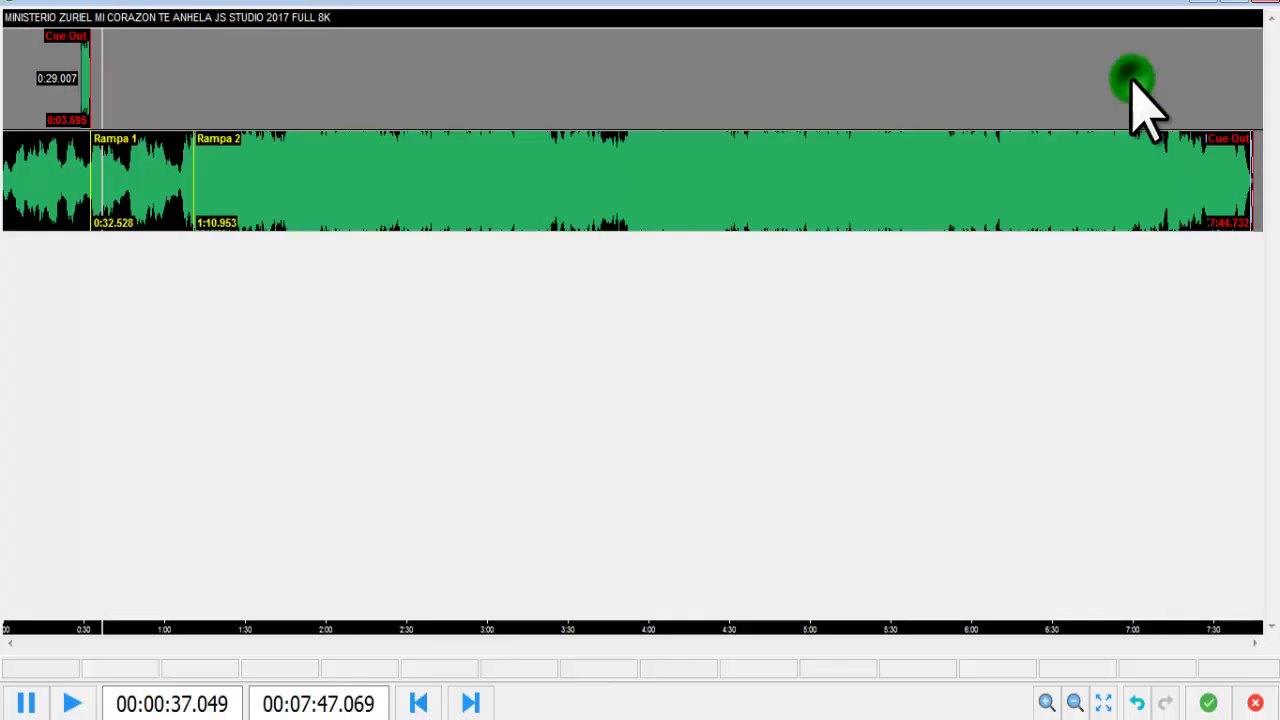
pyautogui.click(1230, 6)
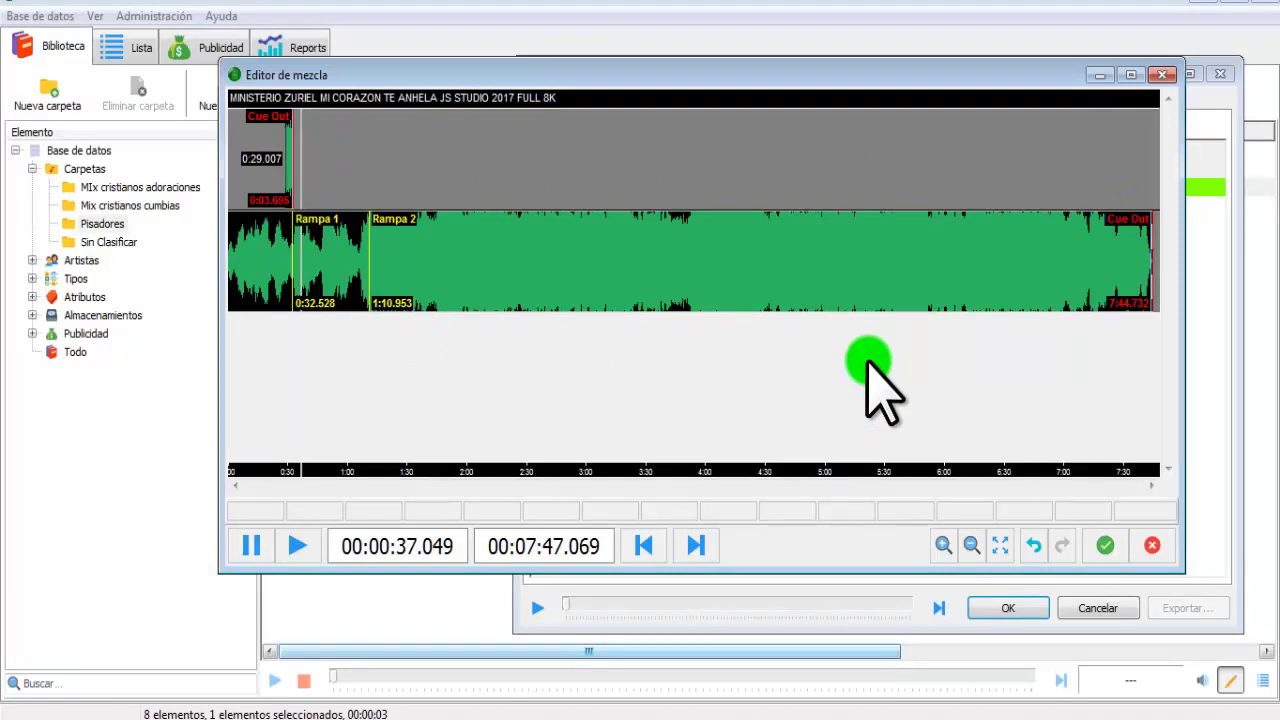
pyautogui.click(1105, 545)
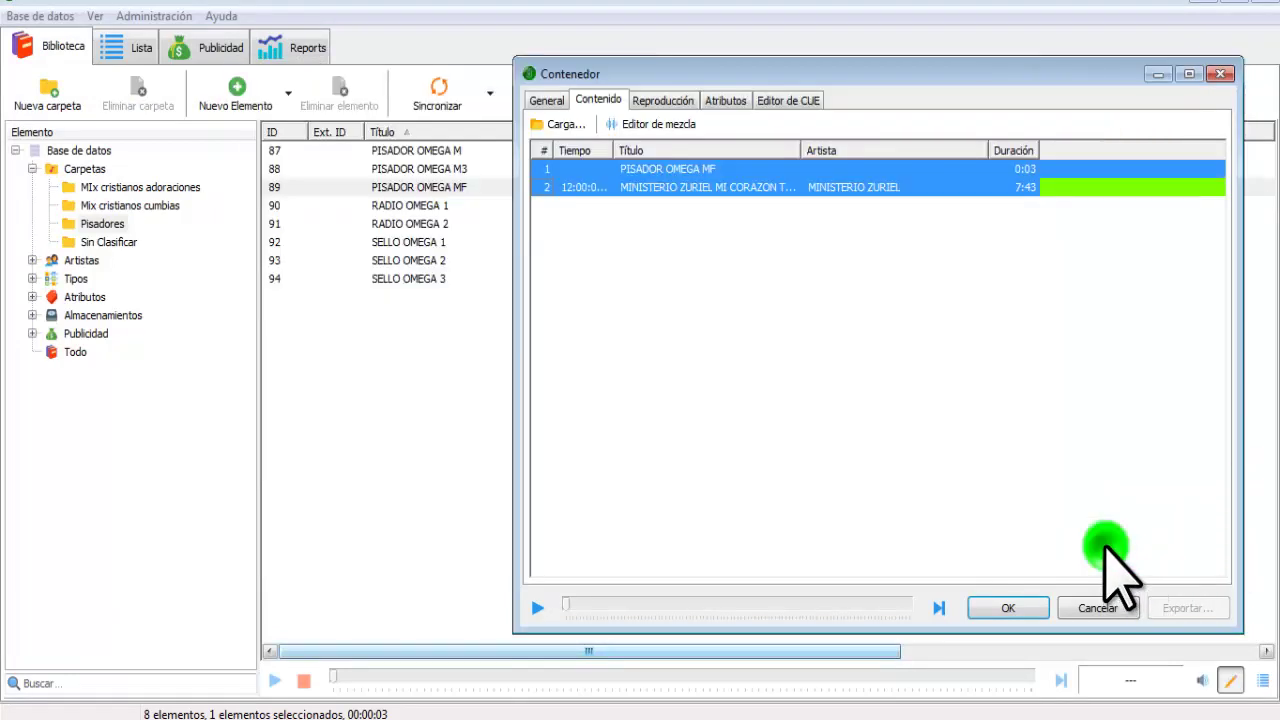
pyautogui.click(858, 308)
pyautogui.click(683, 168)
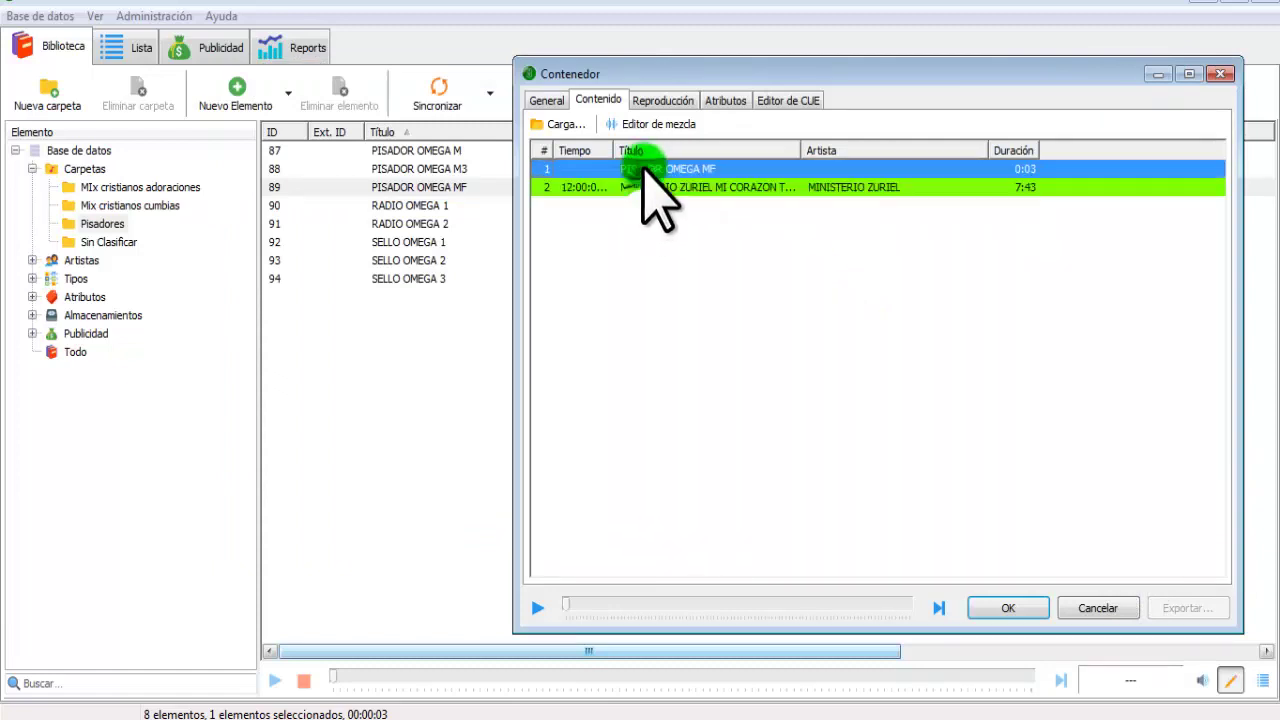
pyautogui.click(645, 186)
pyautogui.click(646, 168)
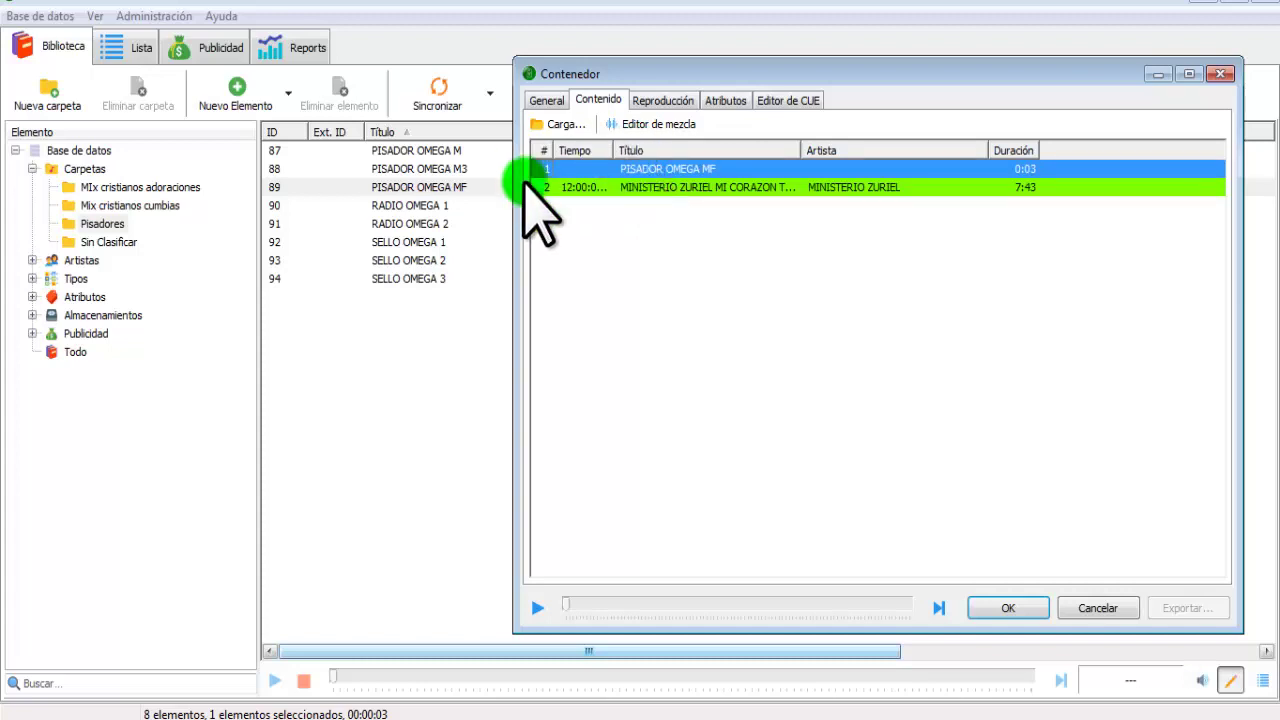
# Step: Show the container's general details beside the contents of the Mix cristianos cumbias folder
pyautogui.click(547, 100)
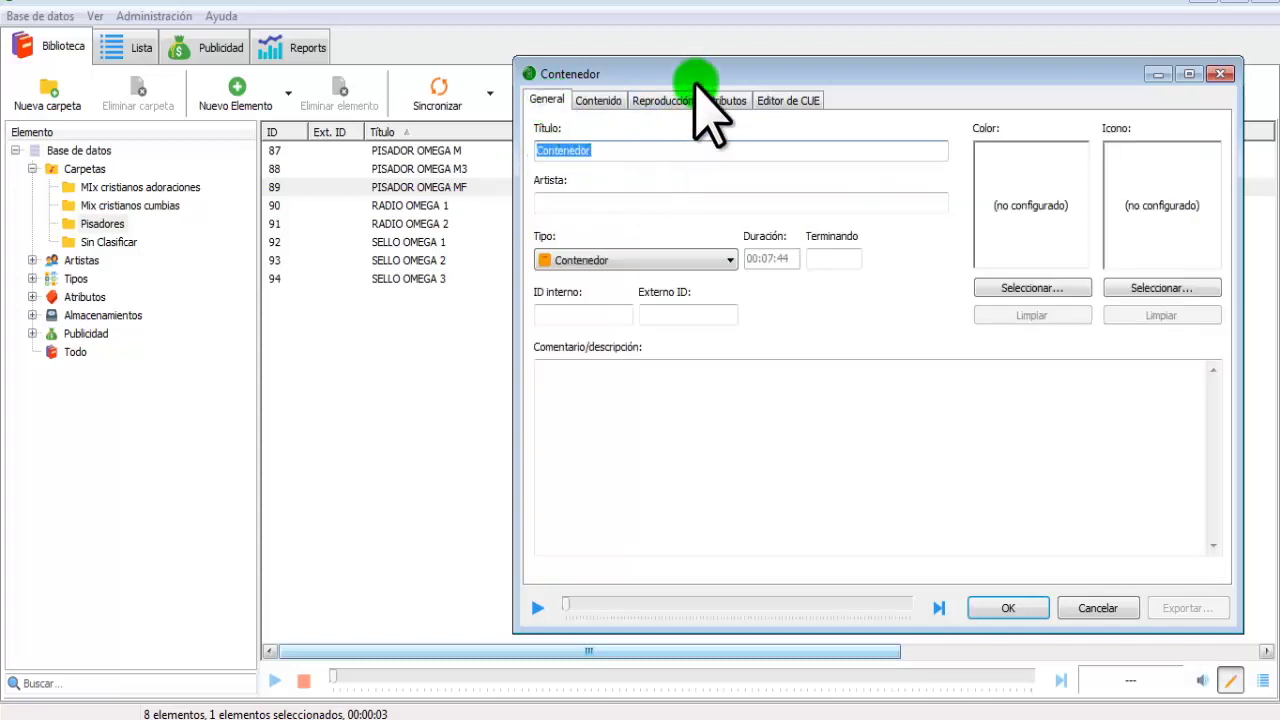
pyautogui.moveTo(697, 78); pyautogui.dragTo(777, 60)
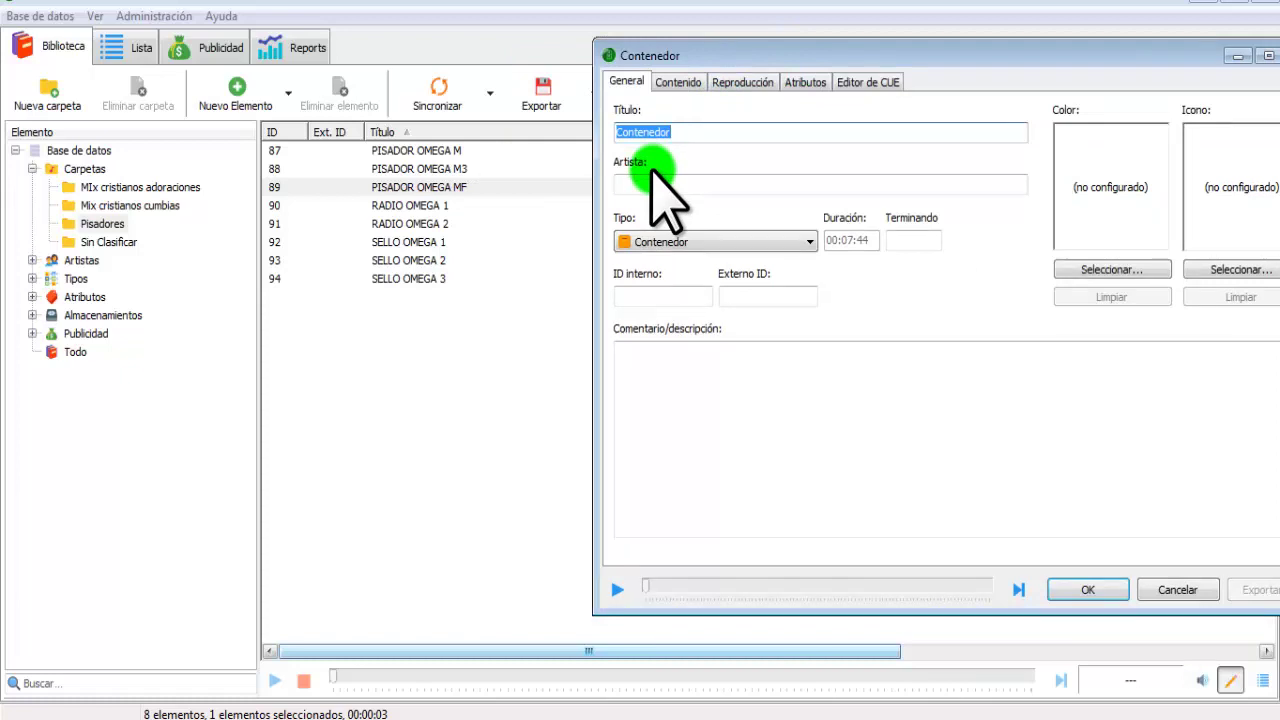
pyautogui.click(127, 205)
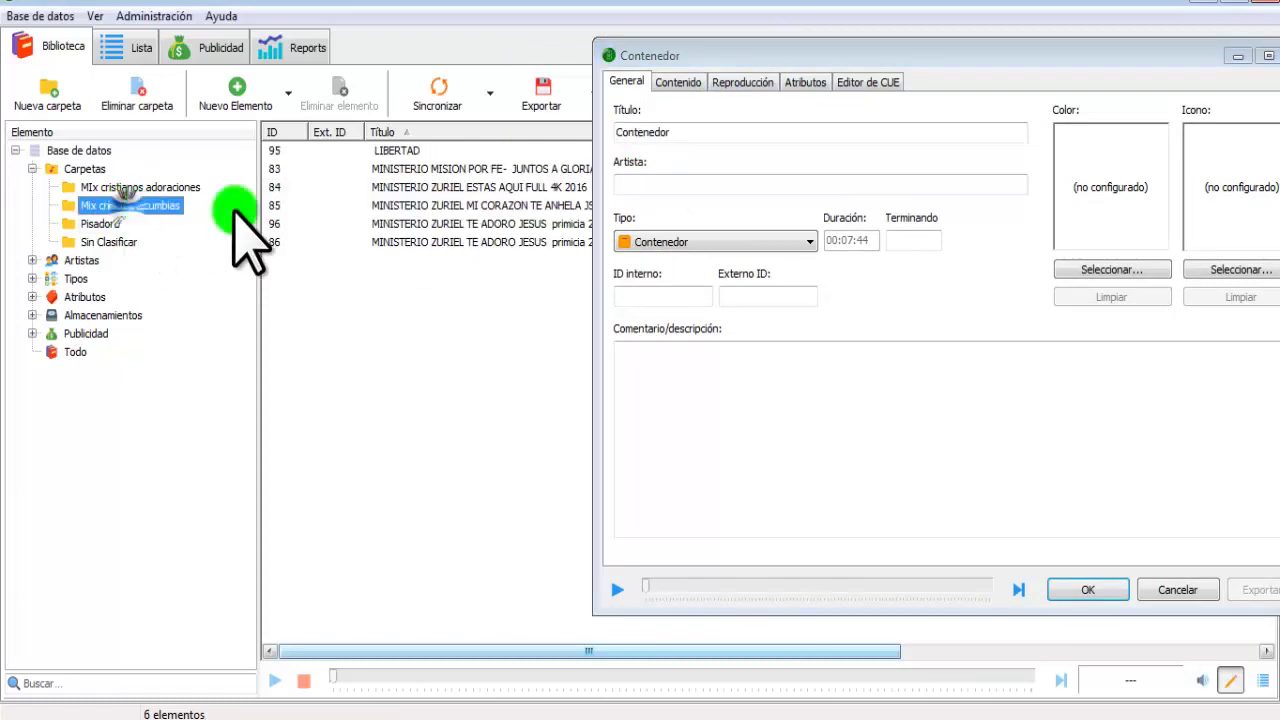
pyautogui.moveTo(732, 65); pyautogui.dragTo(1016, 65)
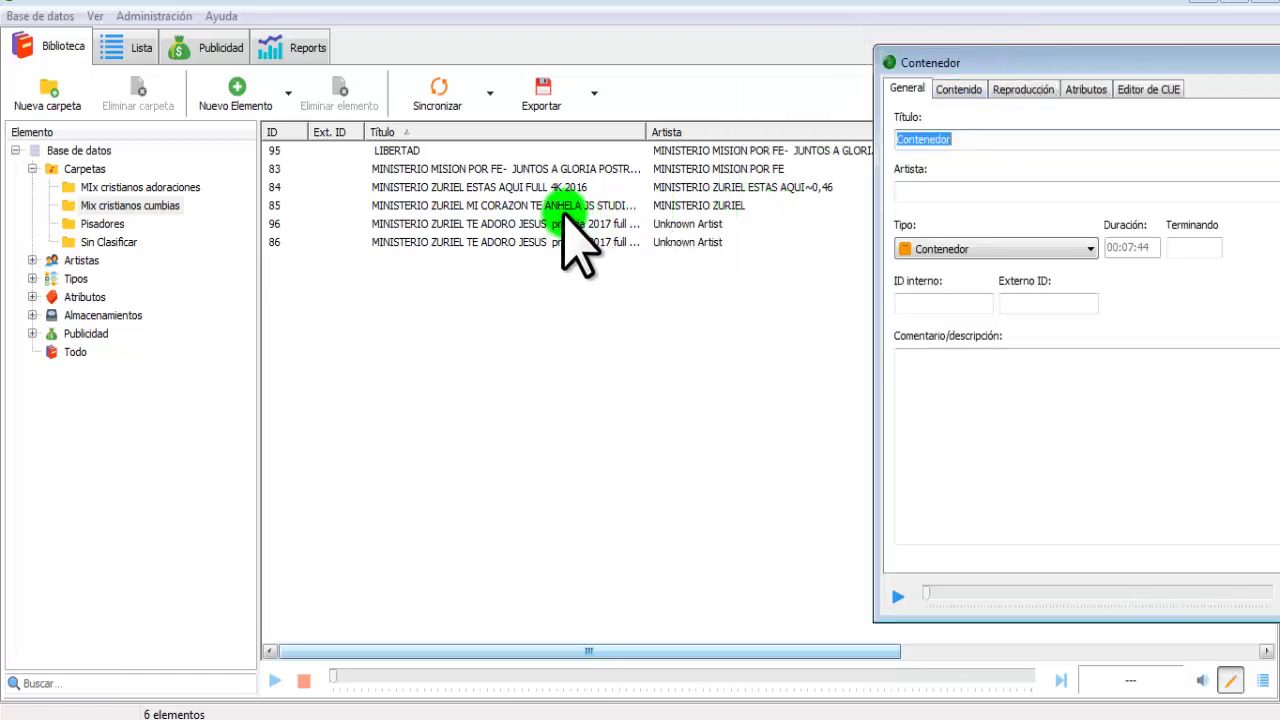
# Step: Open the properties of the song MINISTERIO ZURIEL MI CORAZON TE ANHELA and place its general details beside the container's
pyautogui.click(537, 208)
pyautogui.doubleClick(535, 205)
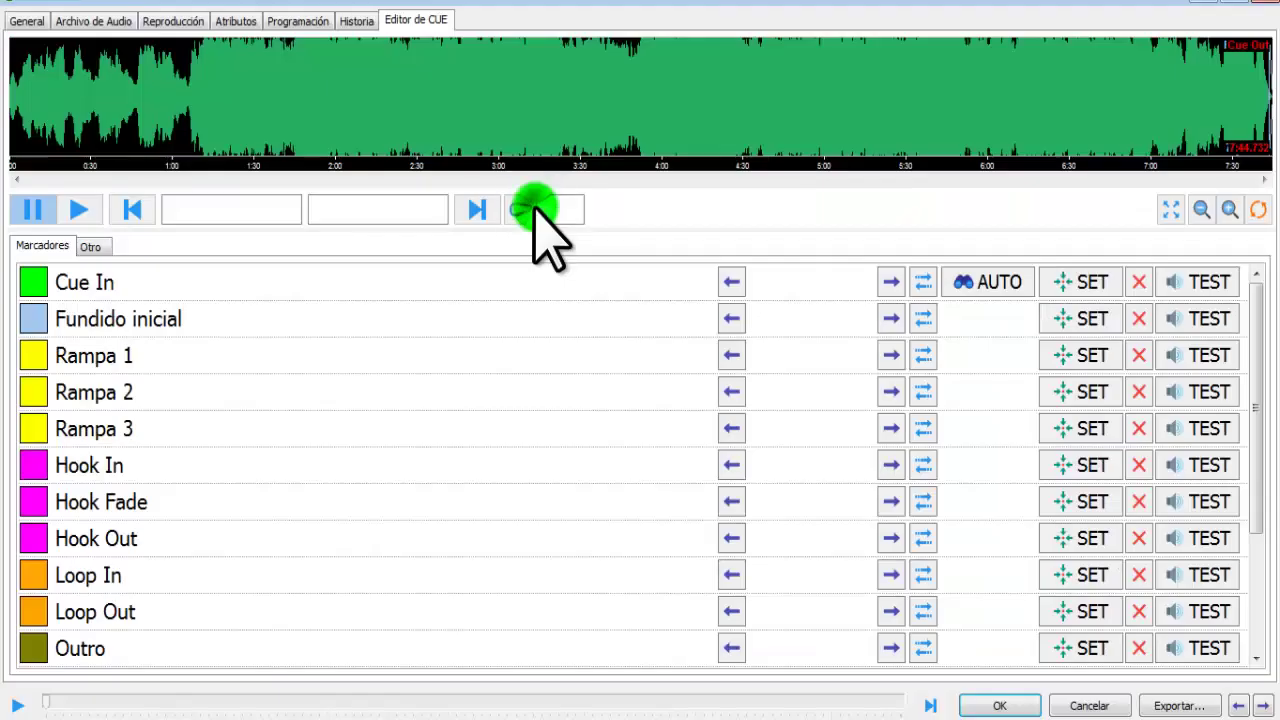
pyautogui.click(1233, 5)
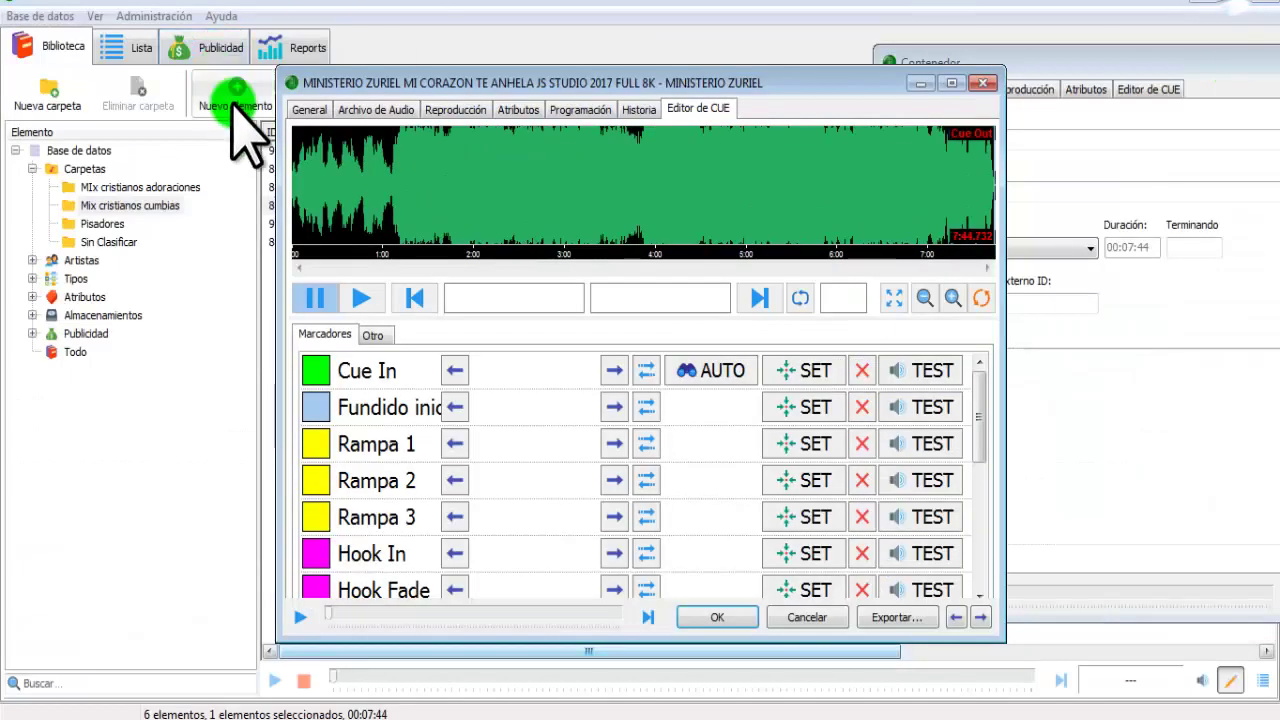
pyautogui.click(309, 109)
pyautogui.moveTo(780, 75); pyautogui.dragTo(606, 62)
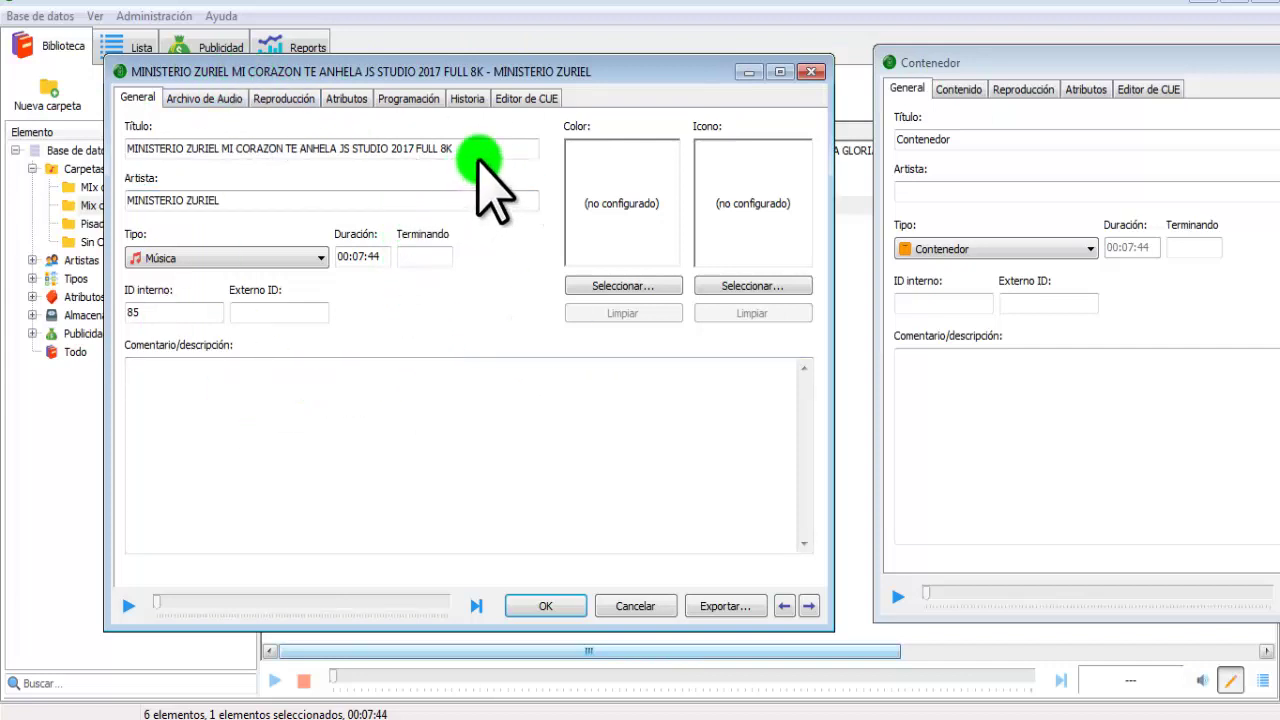
# Step: Shorten the song's title to MINISTERIO ZURIEL MI CORAZON TE ANHELA by removing the studio, year and quality text
pyautogui.moveTo(480, 150); pyautogui.dragTo(148, 150)
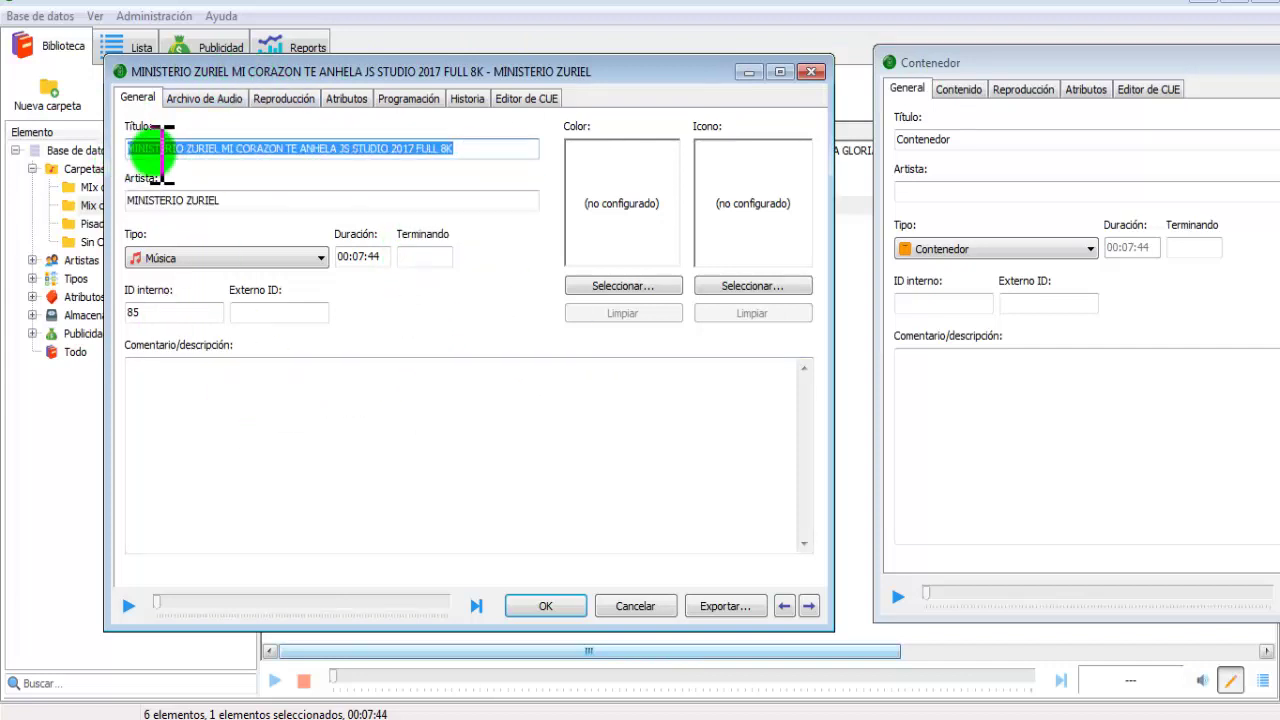
pyautogui.click(395, 146)
pyautogui.moveTo(441, 155); pyautogui.dragTo(340, 150)
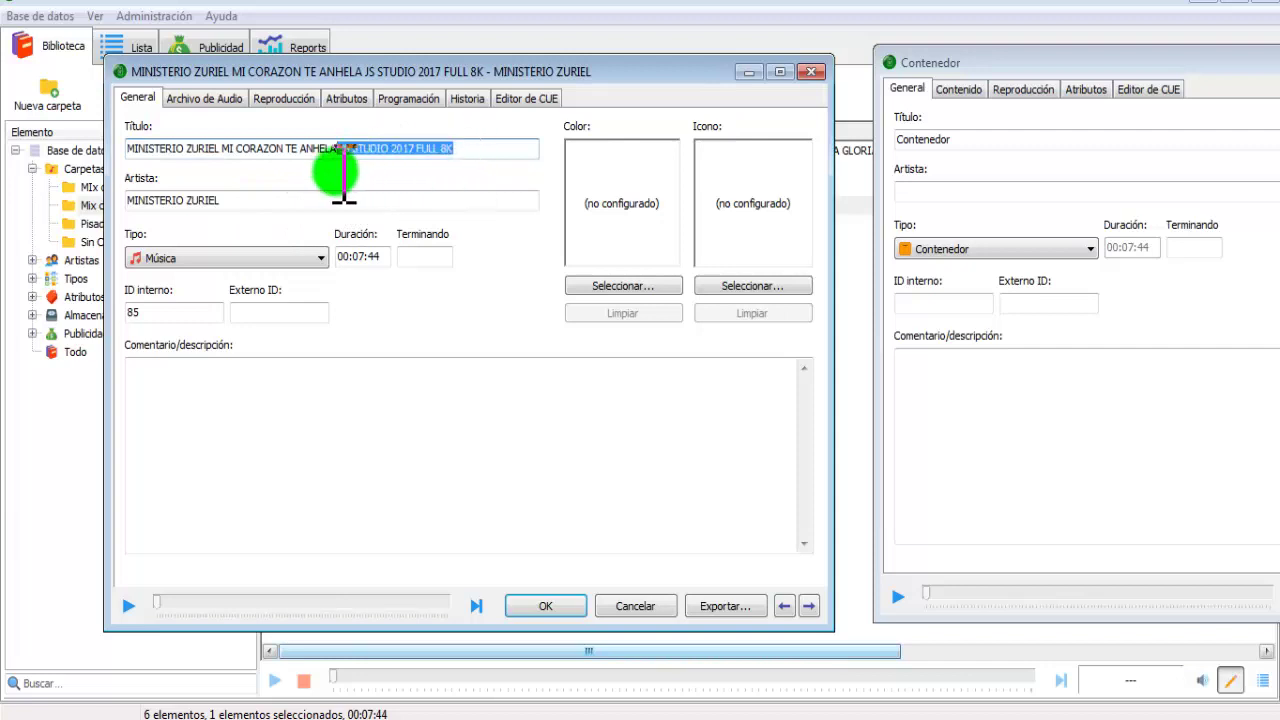
pyautogui.press('Delete')
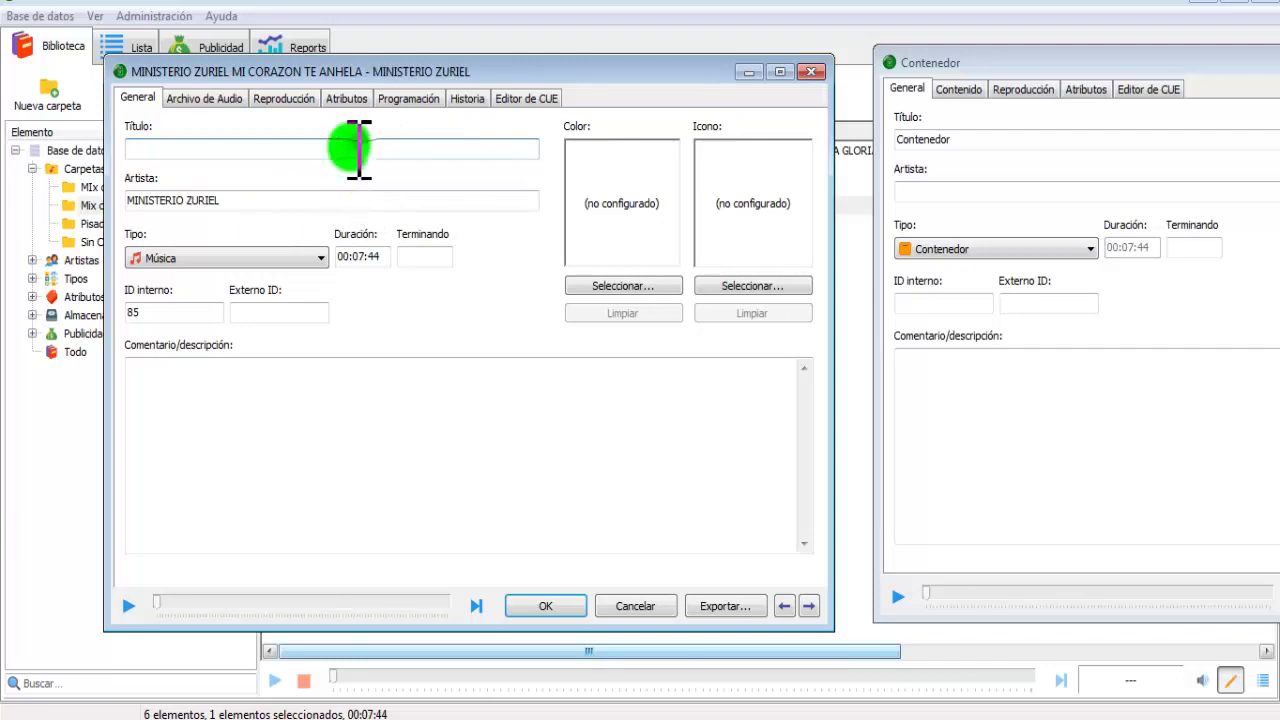
# Step: Copy the song's title into the container's title, replacing the default Contenedor
pyautogui.moveTo(351, 149); pyautogui.dragTo(114, 140)
pyautogui.rightClick(160, 147)
pyautogui.click(216, 208)
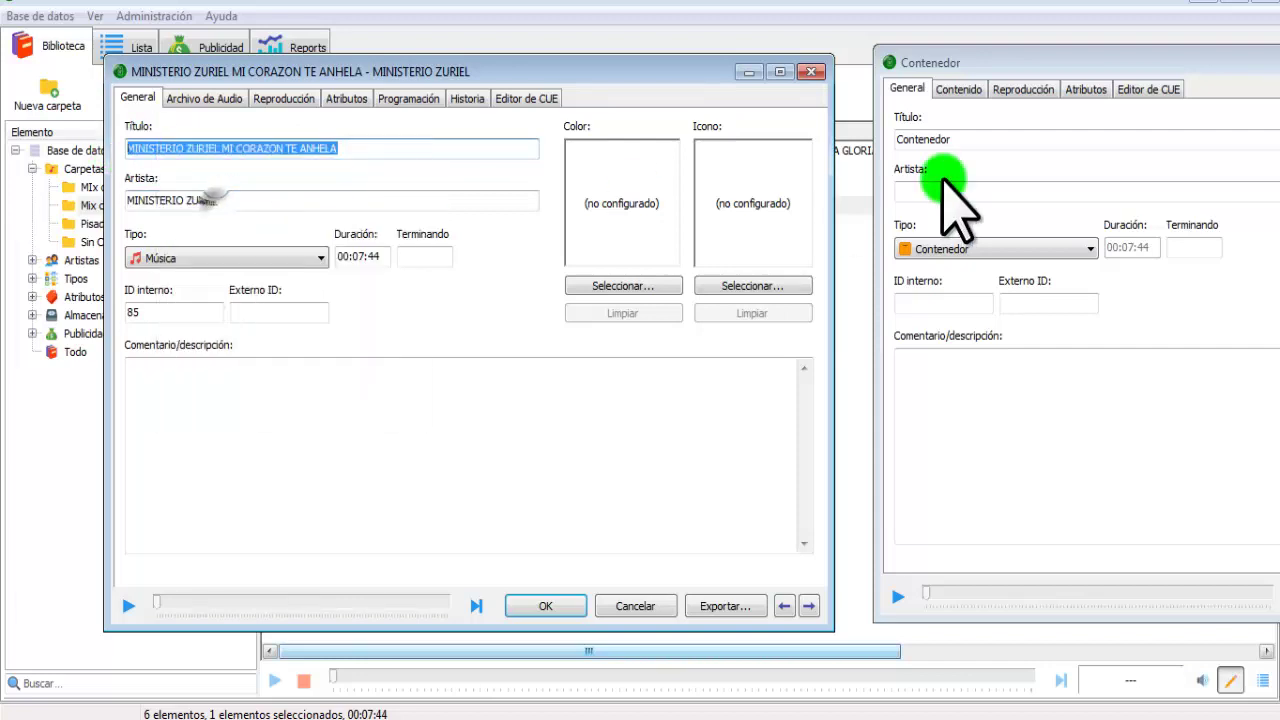
pyautogui.moveTo(971, 149); pyautogui.dragTo(855, 175)
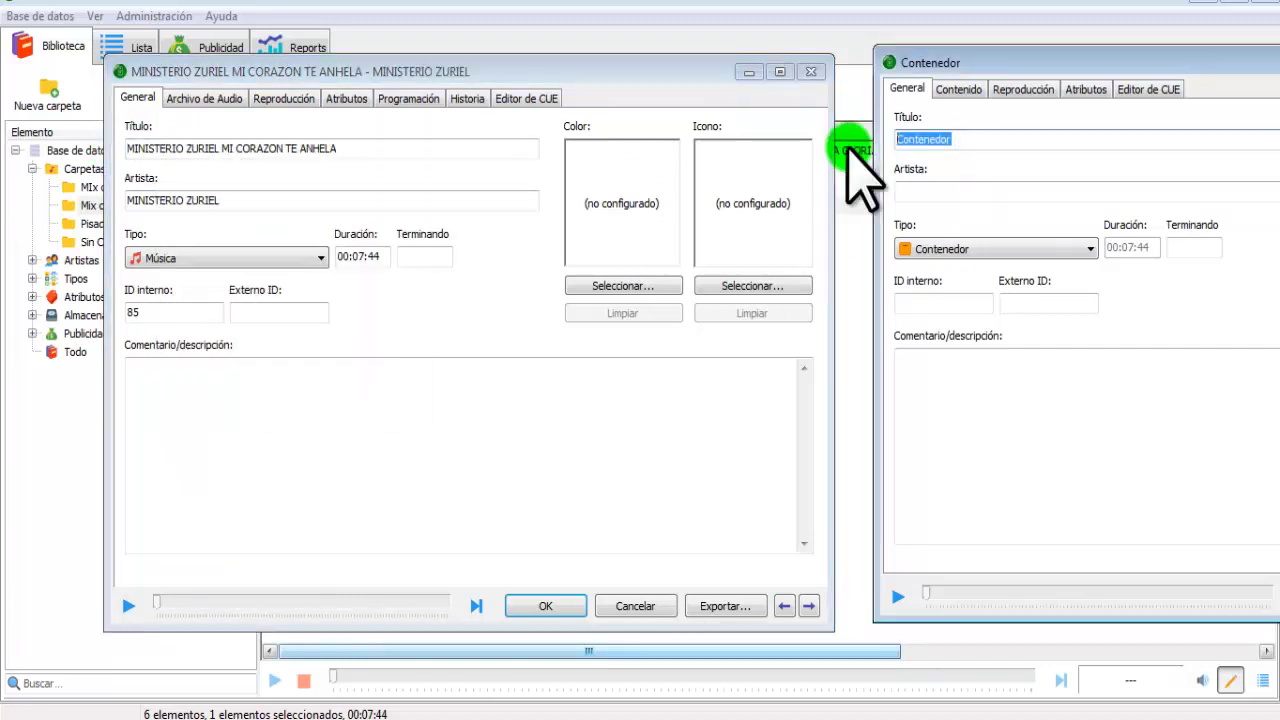
pyautogui.hotkey('ctrl', 'v')
# Step: Copy the artist MINISTERIO ZURIEL from the song's details into the container's artist field
pyautogui.moveTo(232, 199); pyautogui.dragTo(112, 205)
pyautogui.rightClick(140, 197)
pyautogui.click(180, 257)
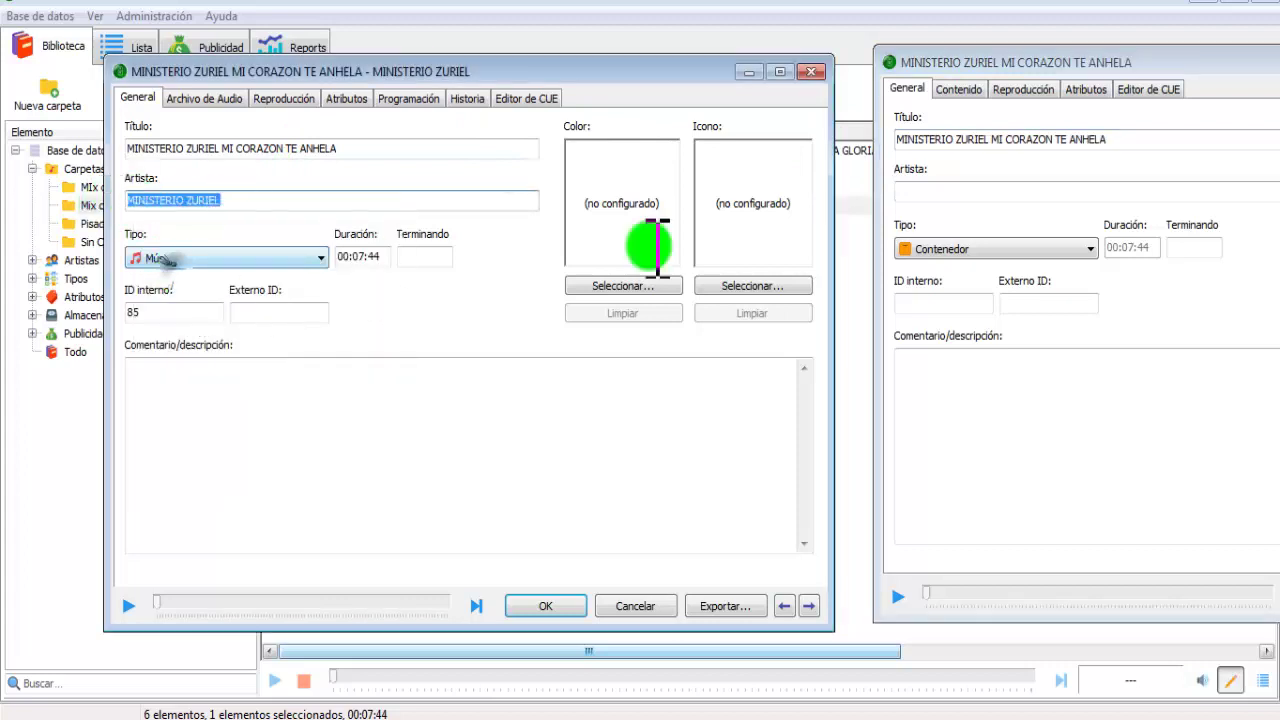
pyautogui.click(914, 193)
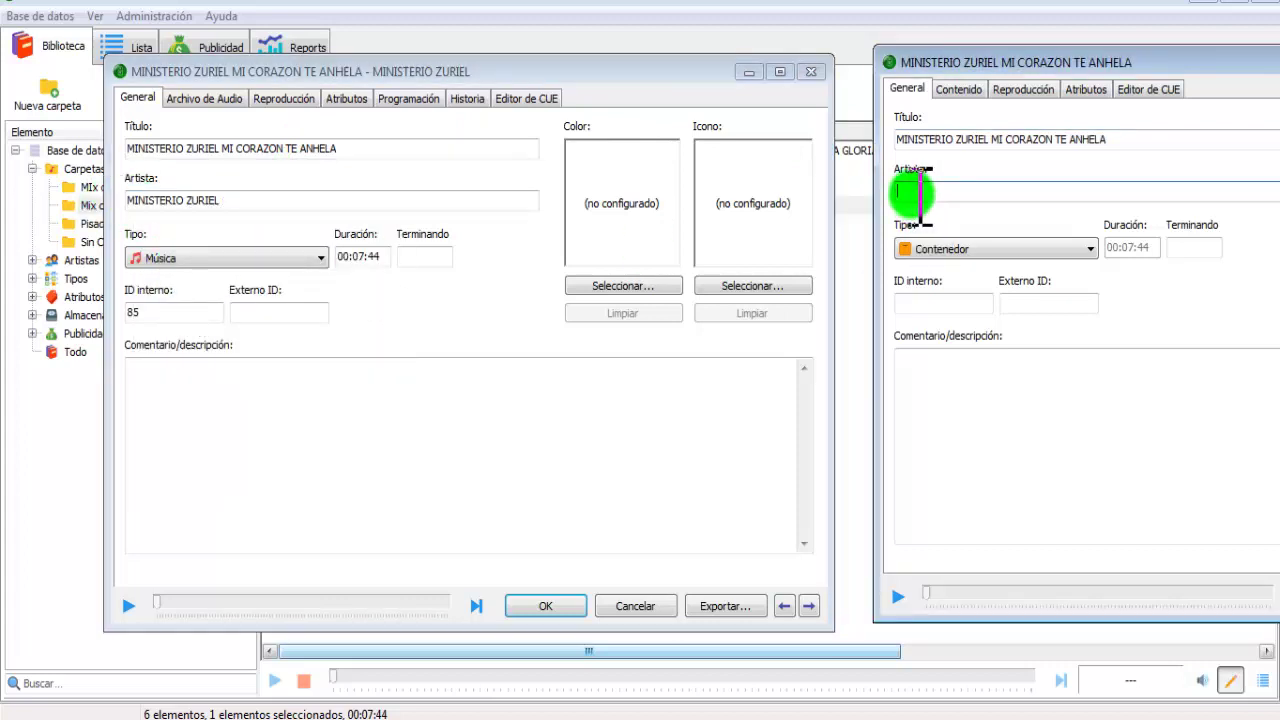
pyautogui.hotkey('ctrl', 'v')
# Step: Assign a lime green colour to the song and save its properties
pyautogui.click(640, 288)
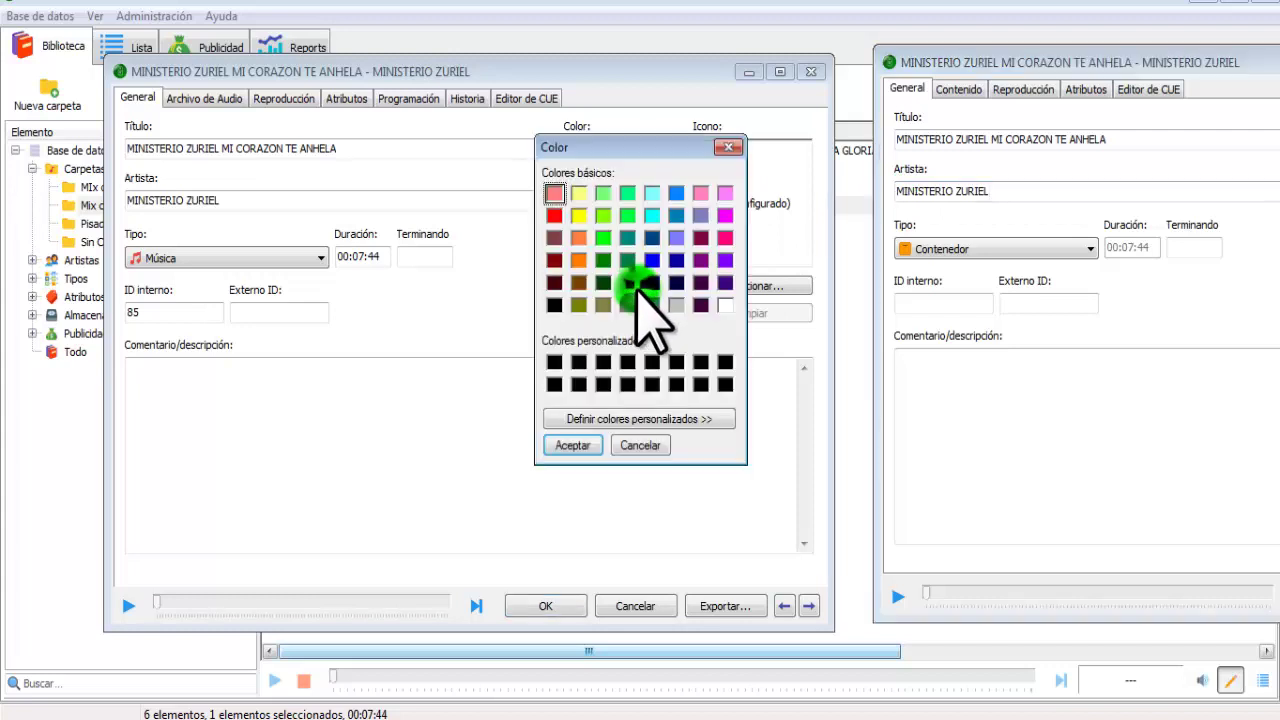
pyautogui.click(579, 214)
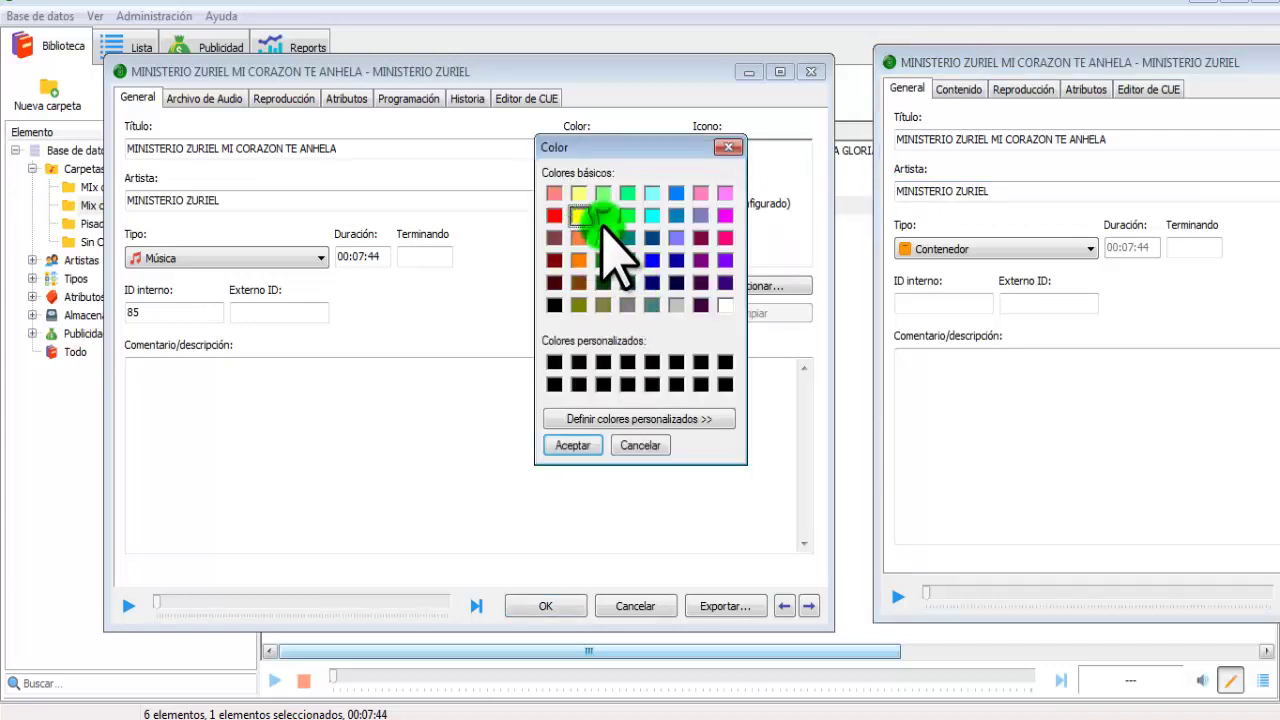
pyautogui.click(603, 215)
pyautogui.click(572, 445)
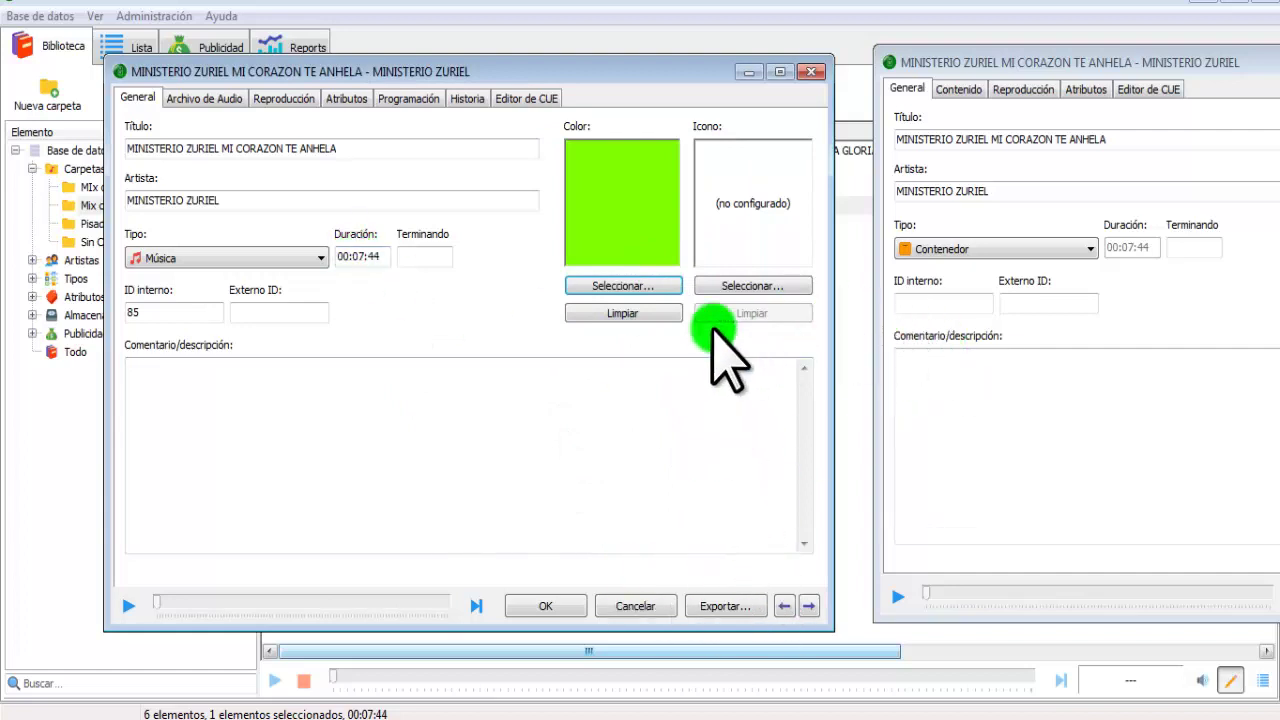
pyautogui.click(545, 606)
# Step: Save the container to the Mix cristianos cumbias folder and compare its entry with the original song's
pyautogui.moveTo(986, 60); pyautogui.dragTo(498, 38)
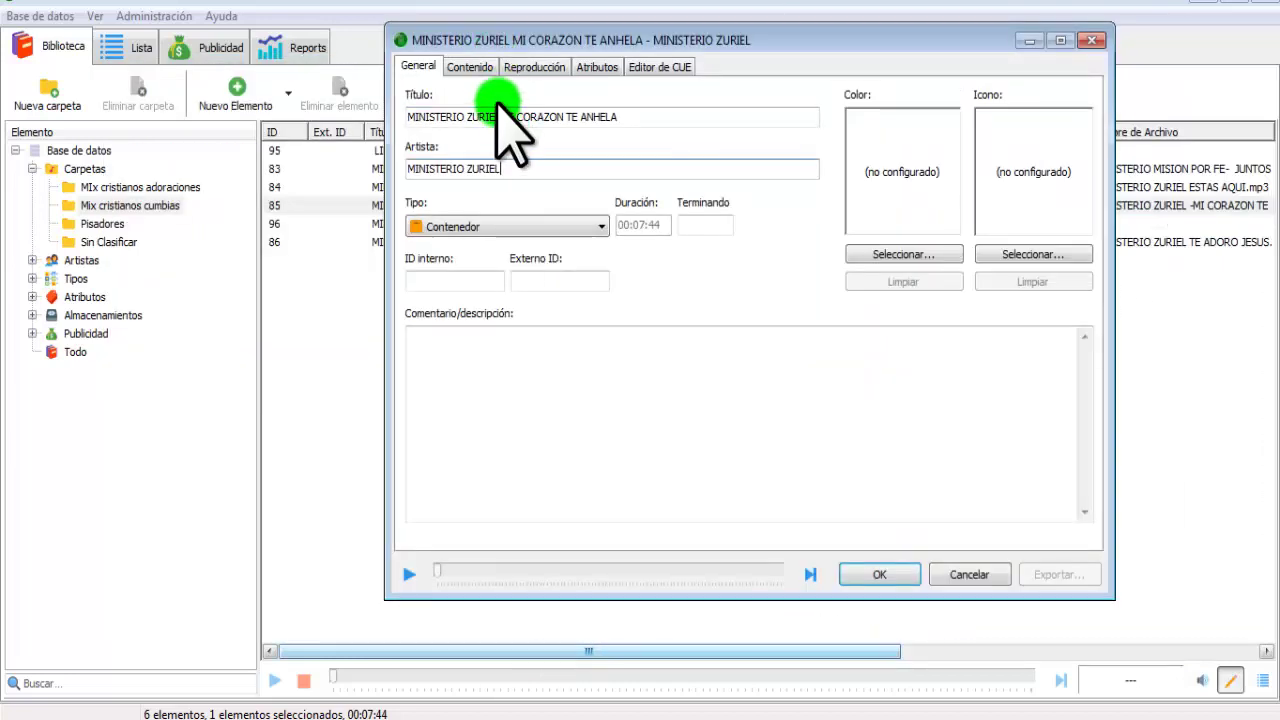
pyautogui.click(876, 575)
pyautogui.click(505, 206)
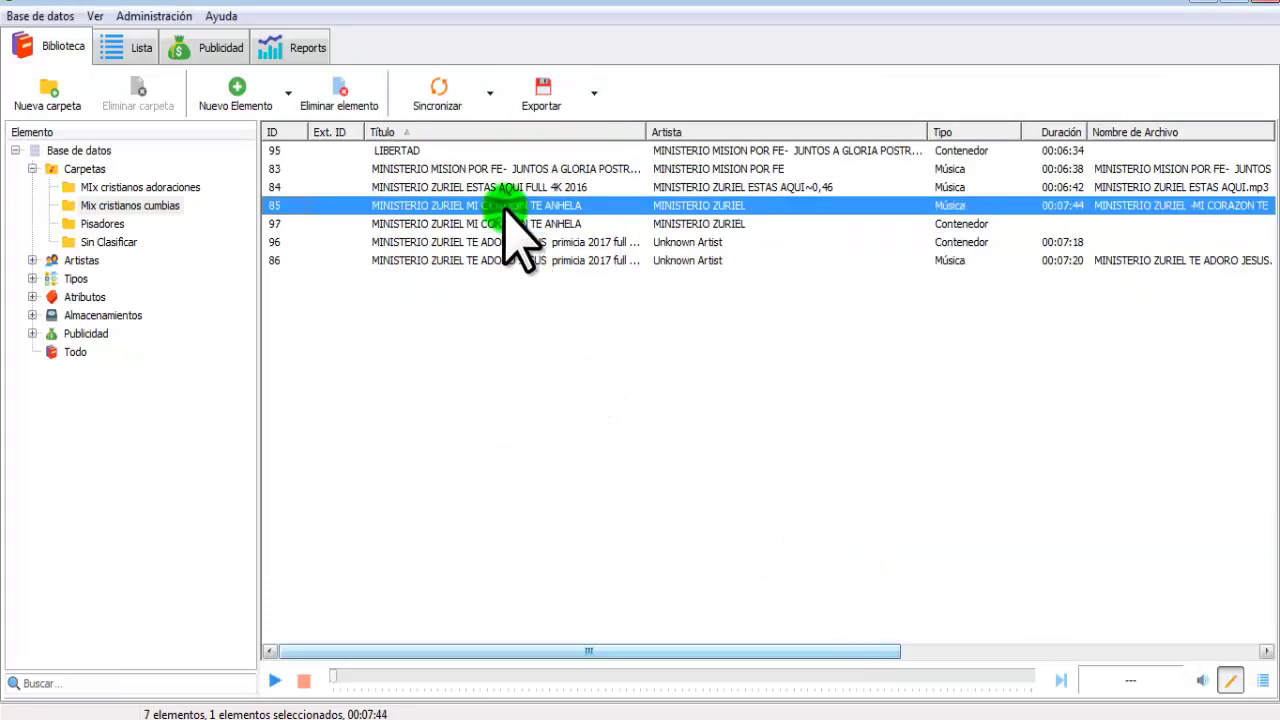
pyautogui.click(508, 225)
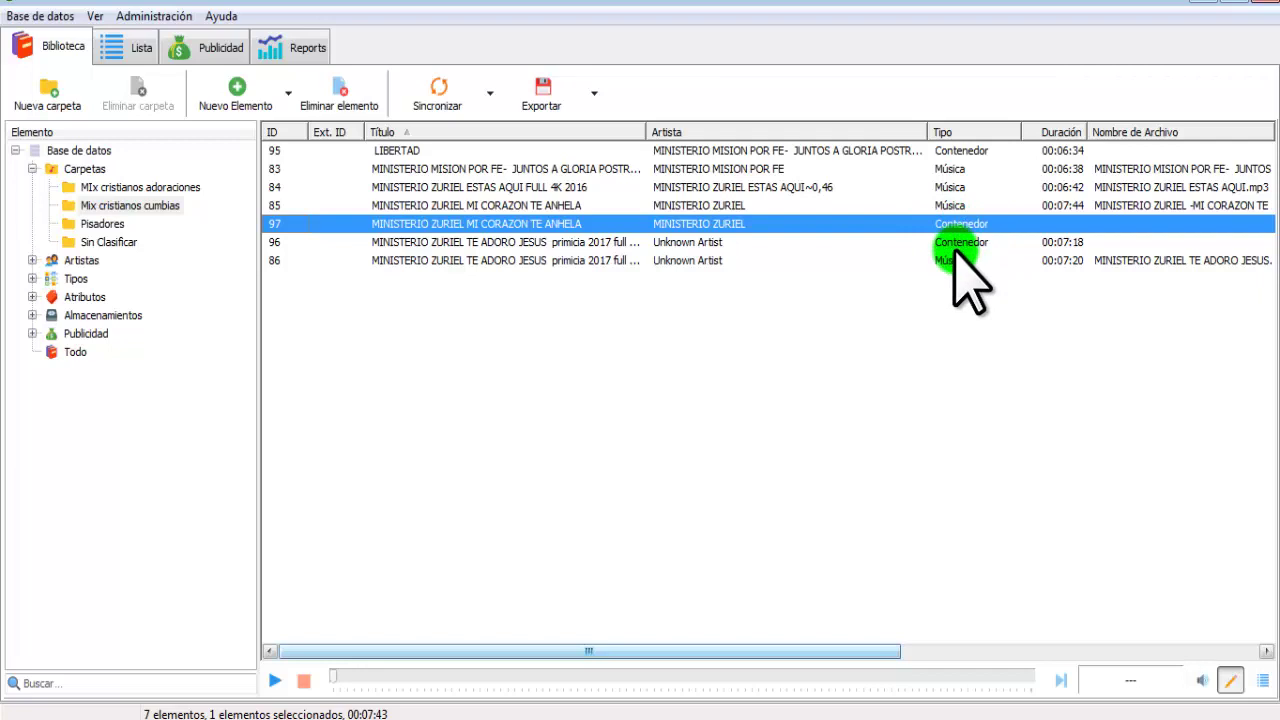
# Step: Switch to the playout window, refresh the database tree, and widen its panel and element column to show the titles
pyautogui.click(720, 700)
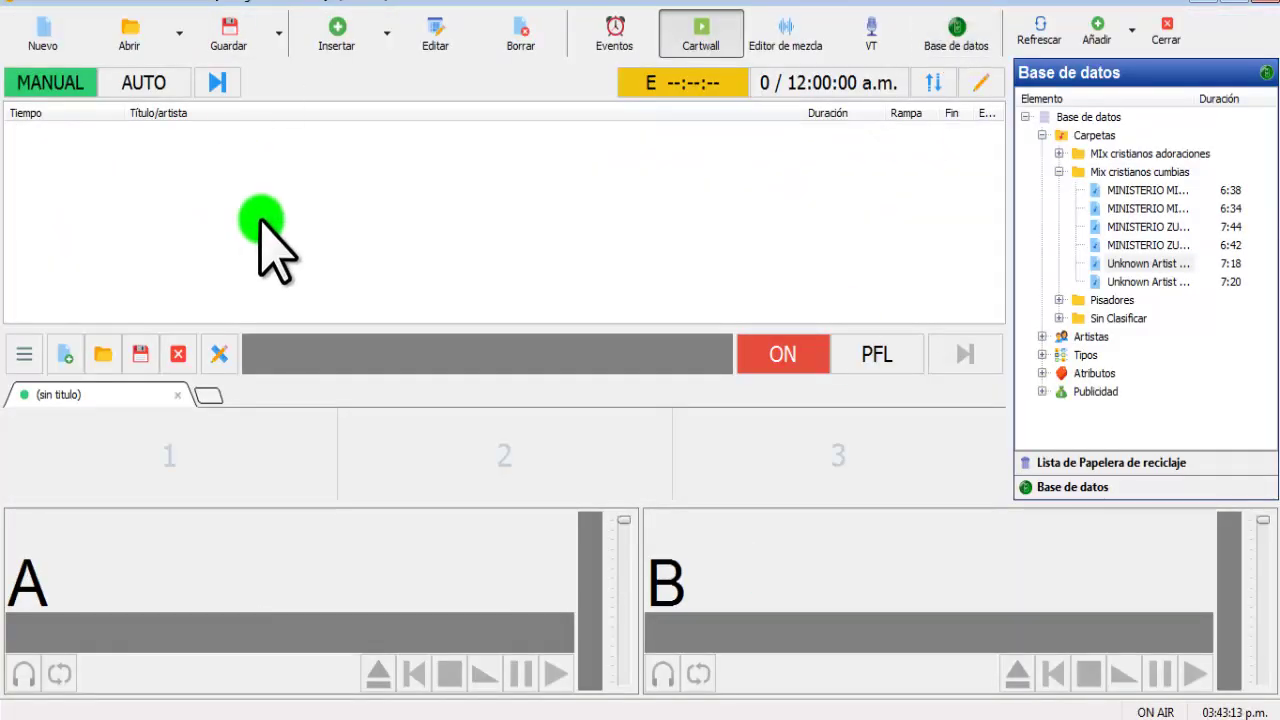
pyautogui.click(1039, 26)
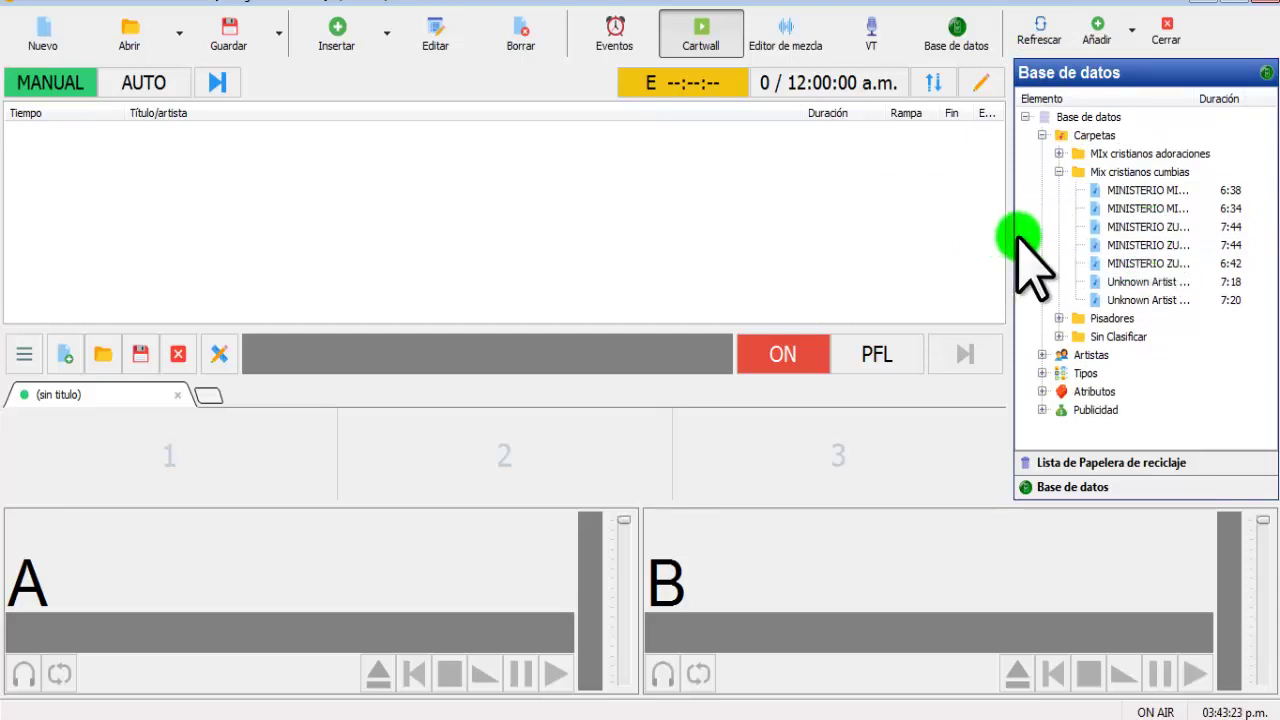
pyautogui.moveTo(1010, 242); pyautogui.dragTo(922, 250)
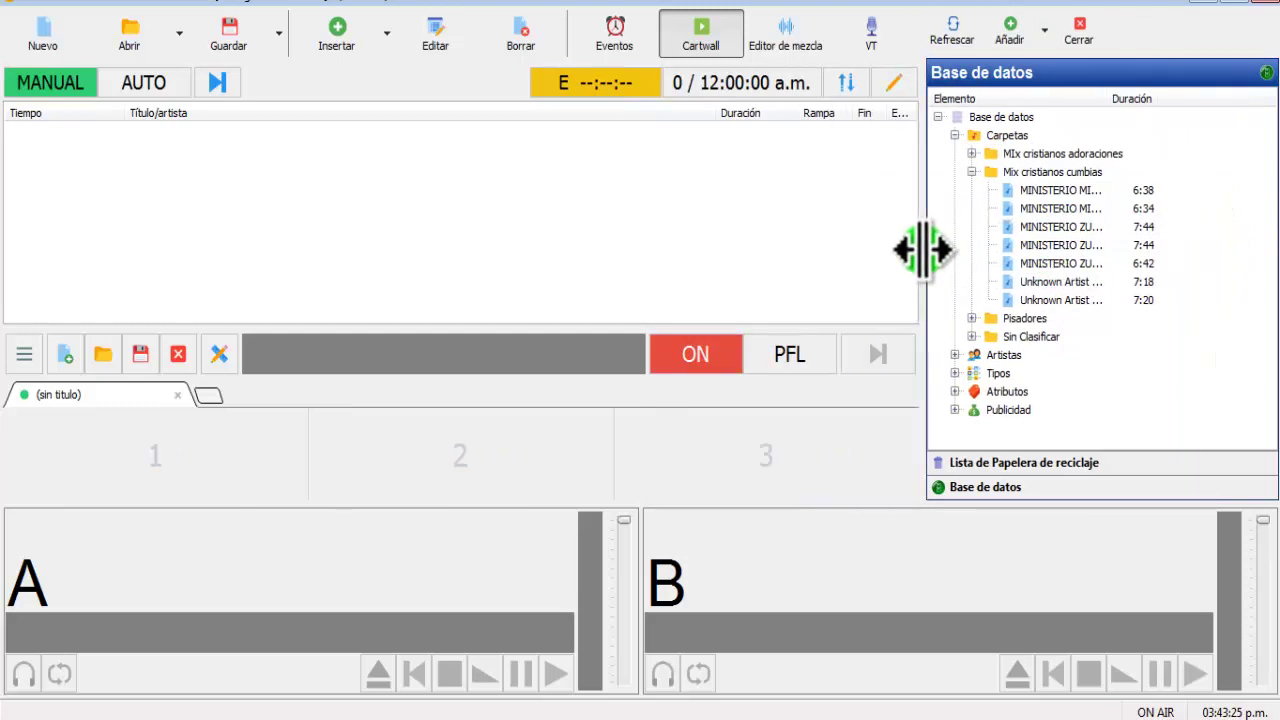
pyautogui.moveTo(1108, 98); pyautogui.dragTo(1251, 108)
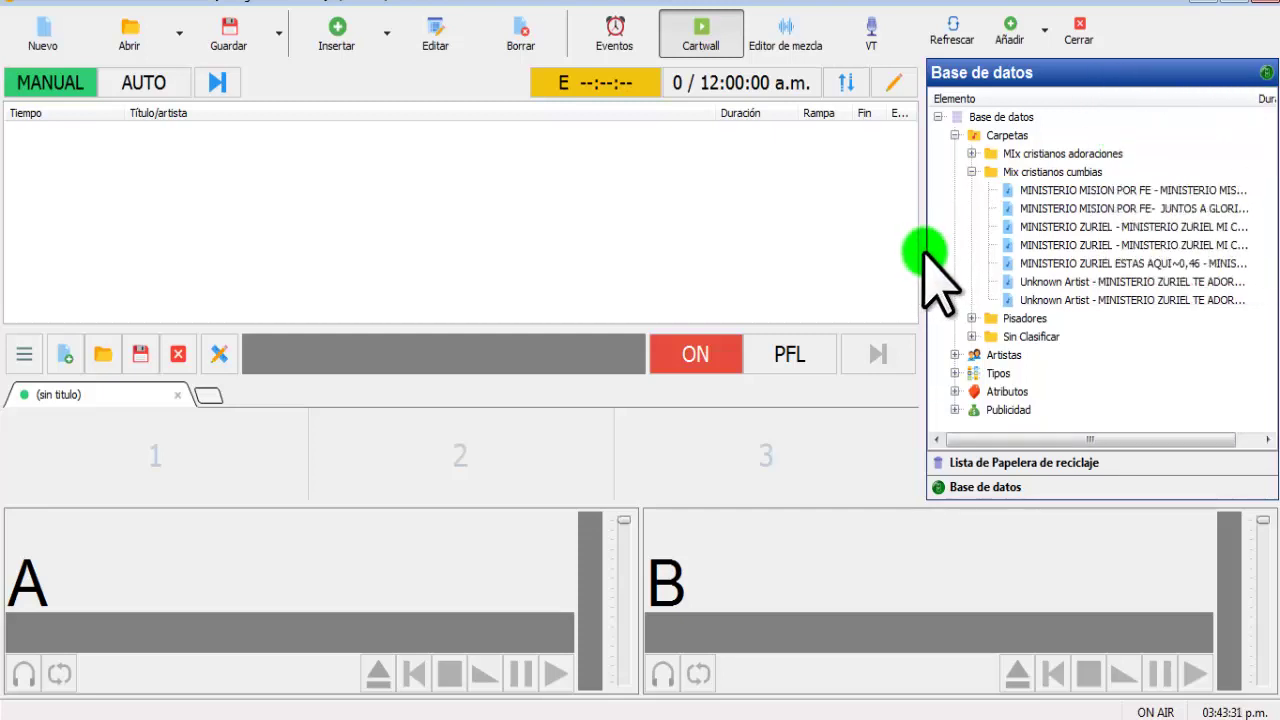
pyautogui.moveTo(920, 251)
pyautogui.mouseDown()
pyautogui.moveTo(757, 252)
pyautogui.moveTo(916, 251)
pyautogui.mouseUp()
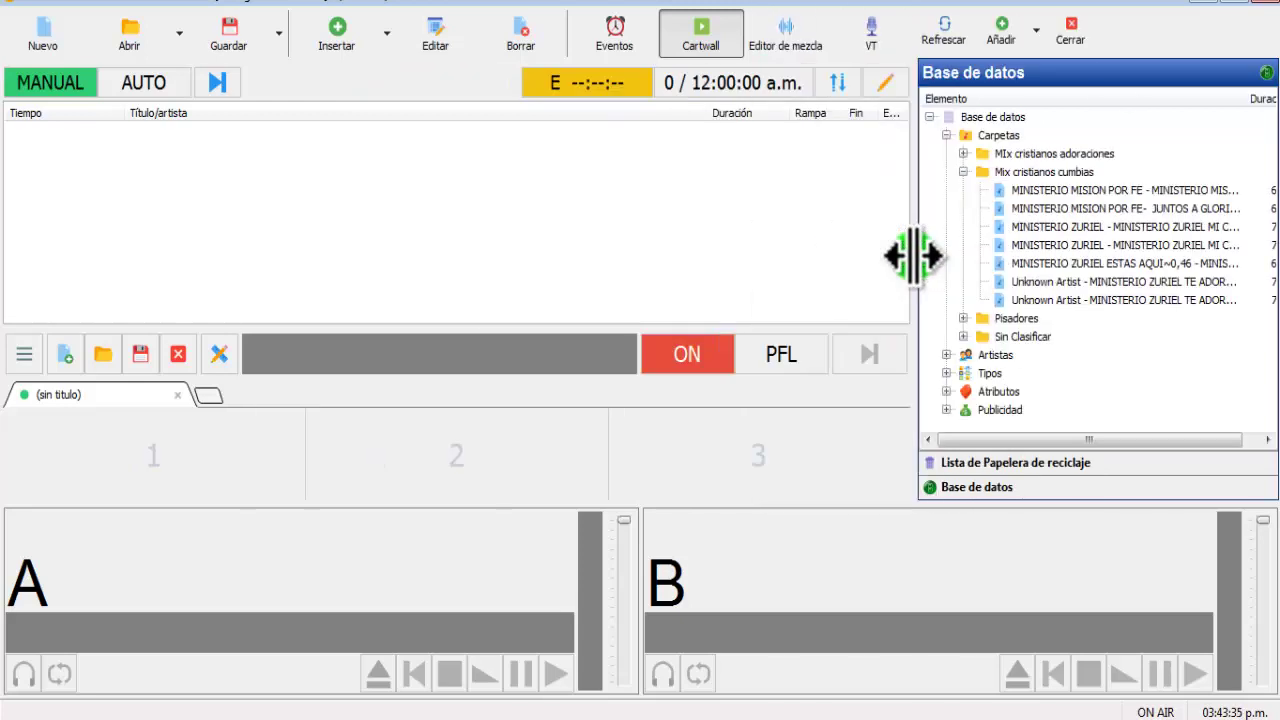
pyautogui.rightClick(1082, 248)
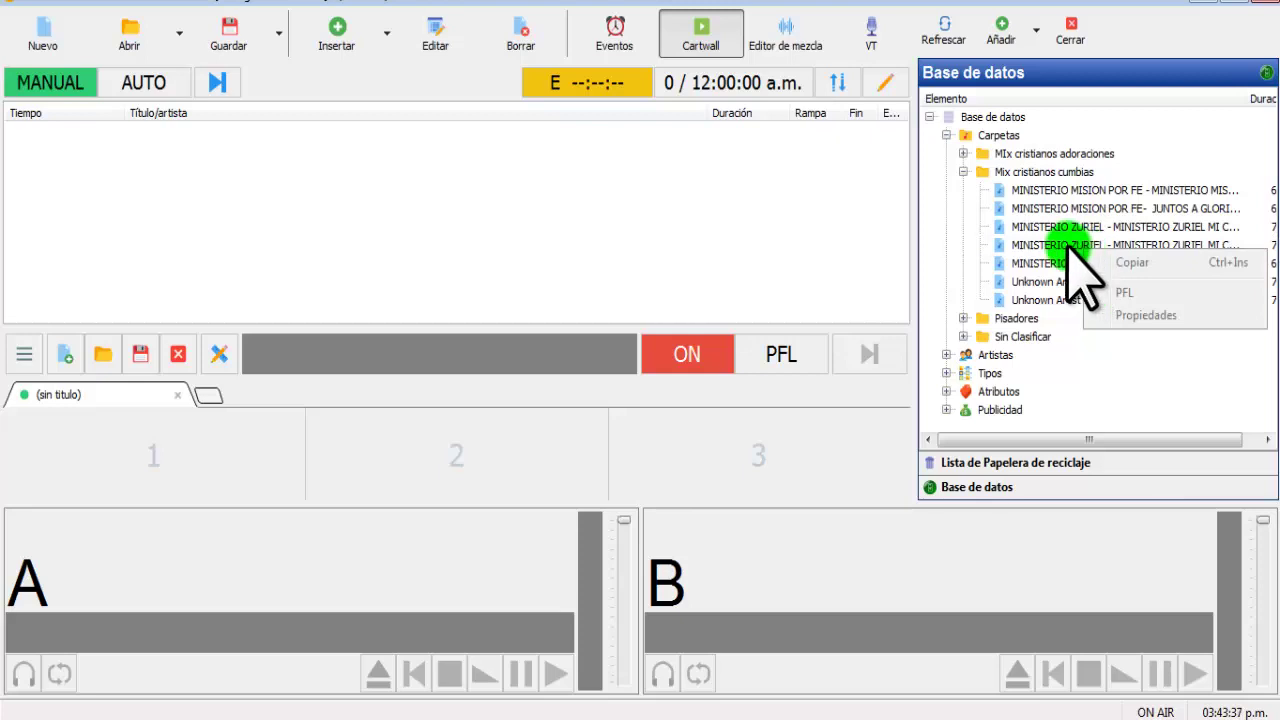
pyautogui.doubleClick(1068, 246)
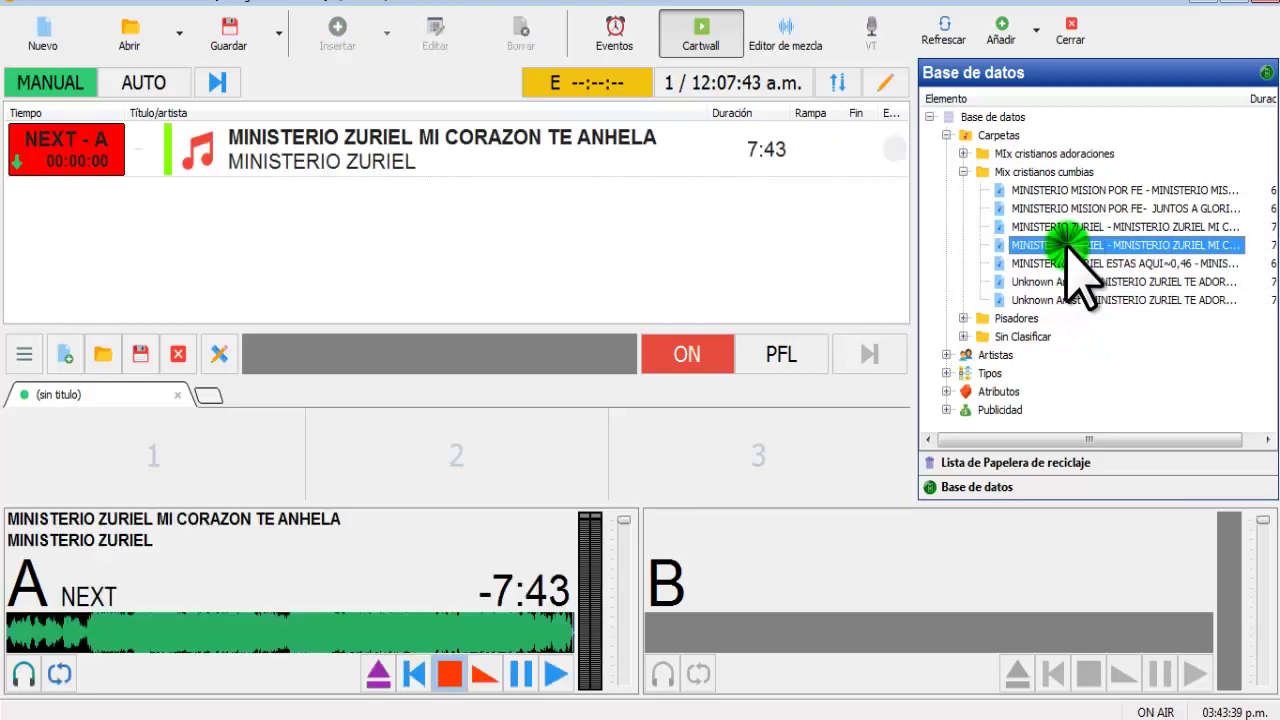
pyautogui.click(271, 160)
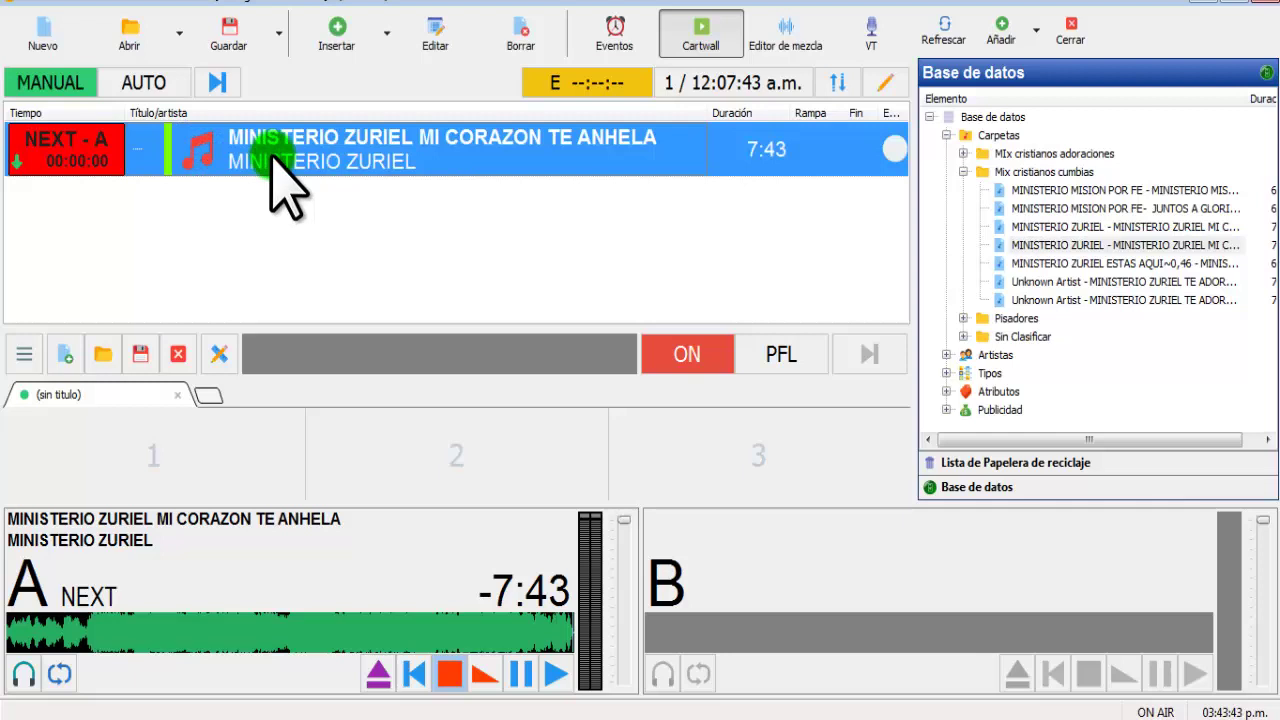
pyautogui.press('Delete')
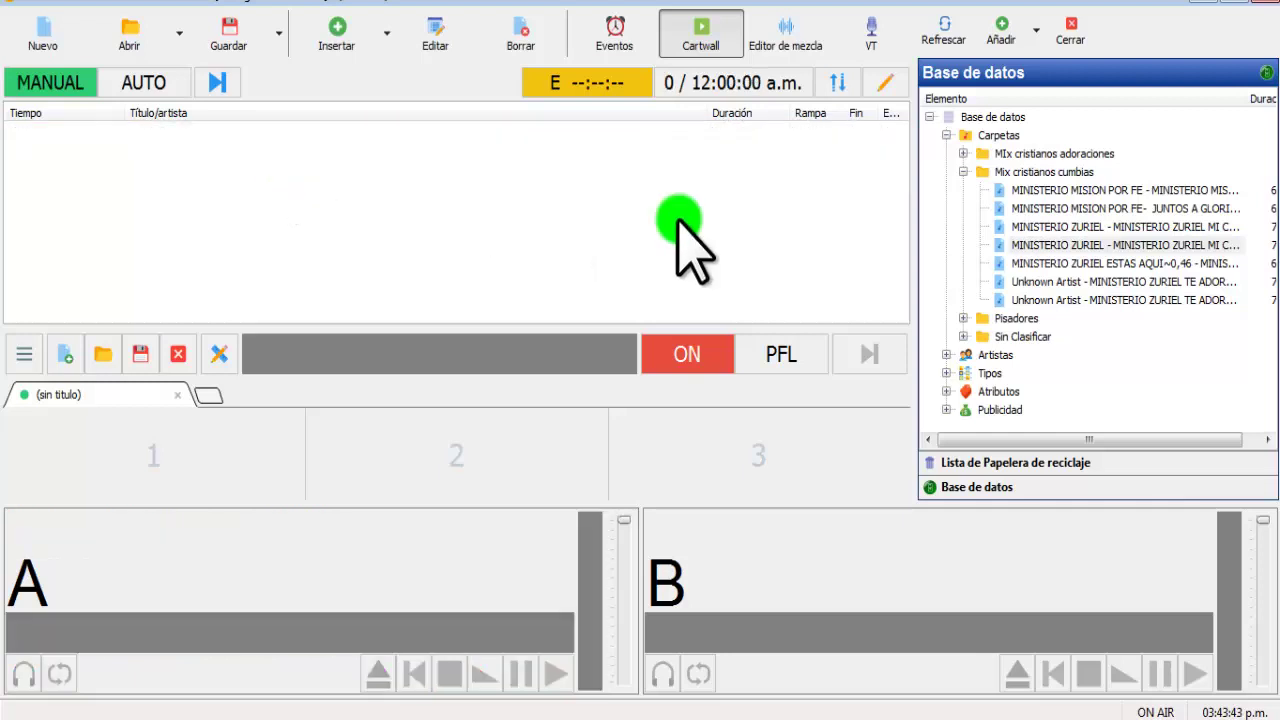
# Step: Load the MI CORAZON TE ANHELA container and the plain song into the playlist, compare them, and remove the song entry
pyautogui.doubleClick(1158, 230)
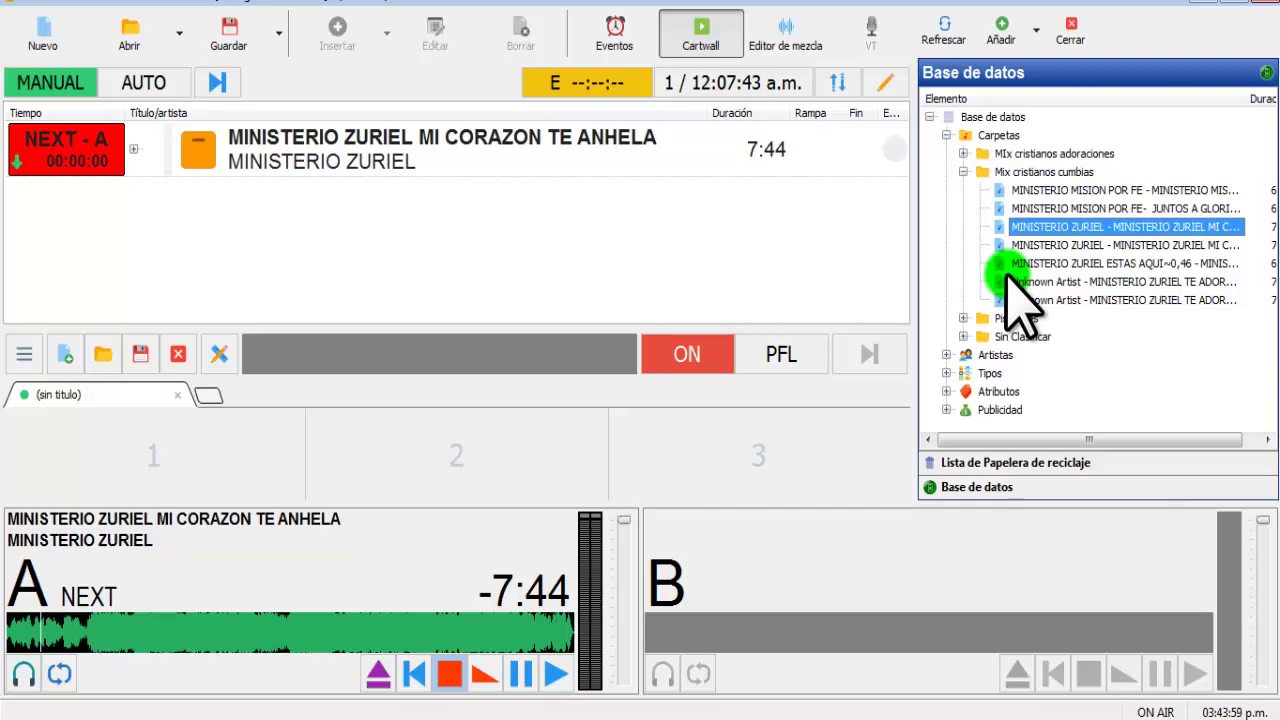
pyautogui.doubleClick(1080, 245)
pyautogui.click(270, 197)
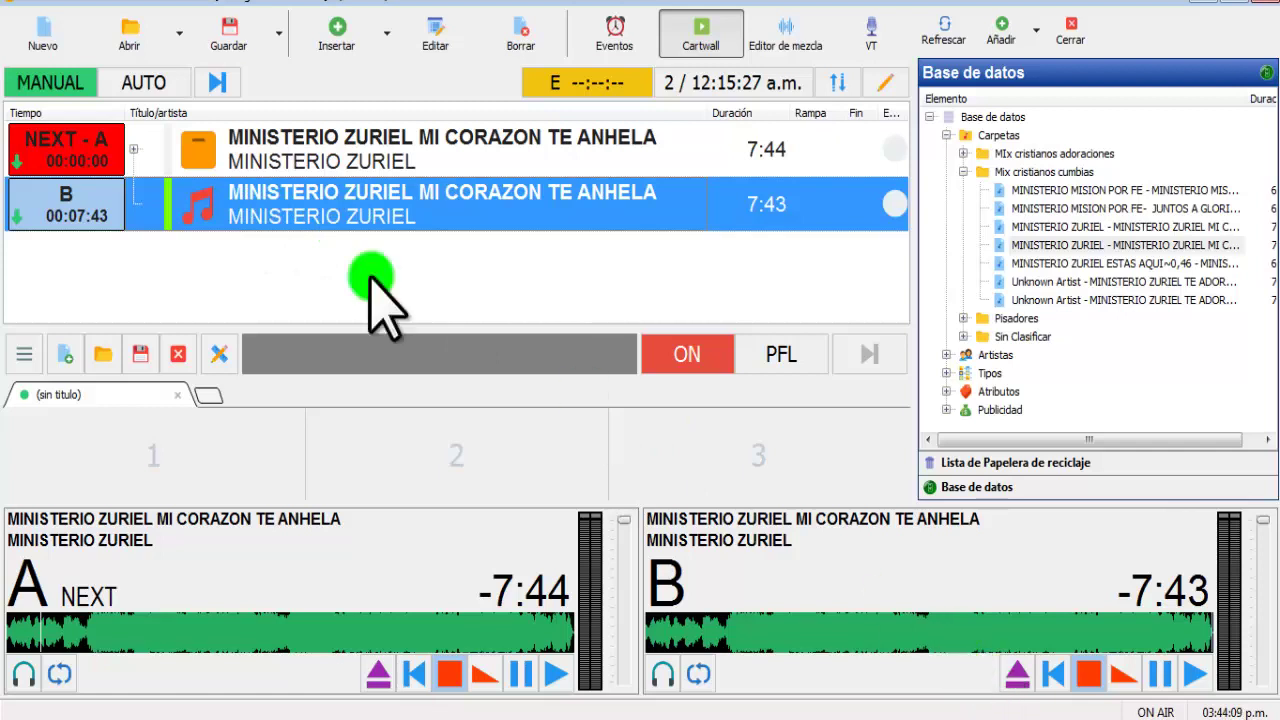
pyautogui.click(250, 170)
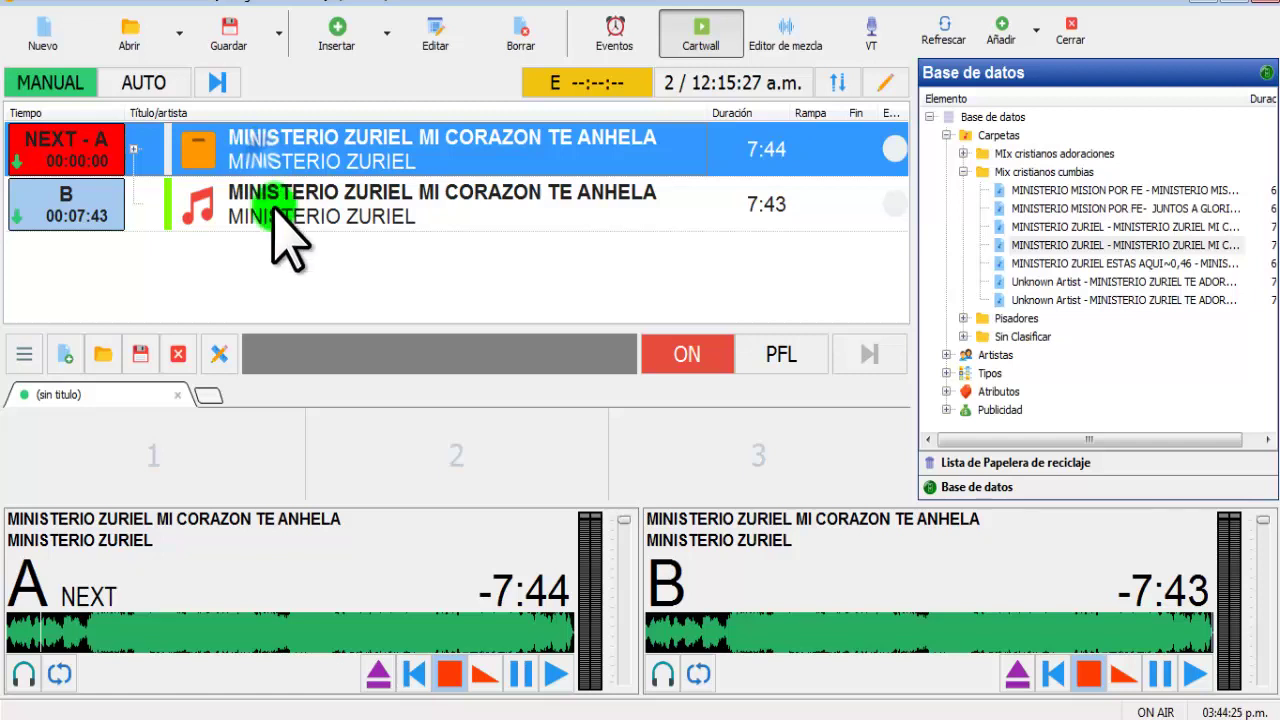
pyautogui.click(275, 198)
pyautogui.press('Delete')
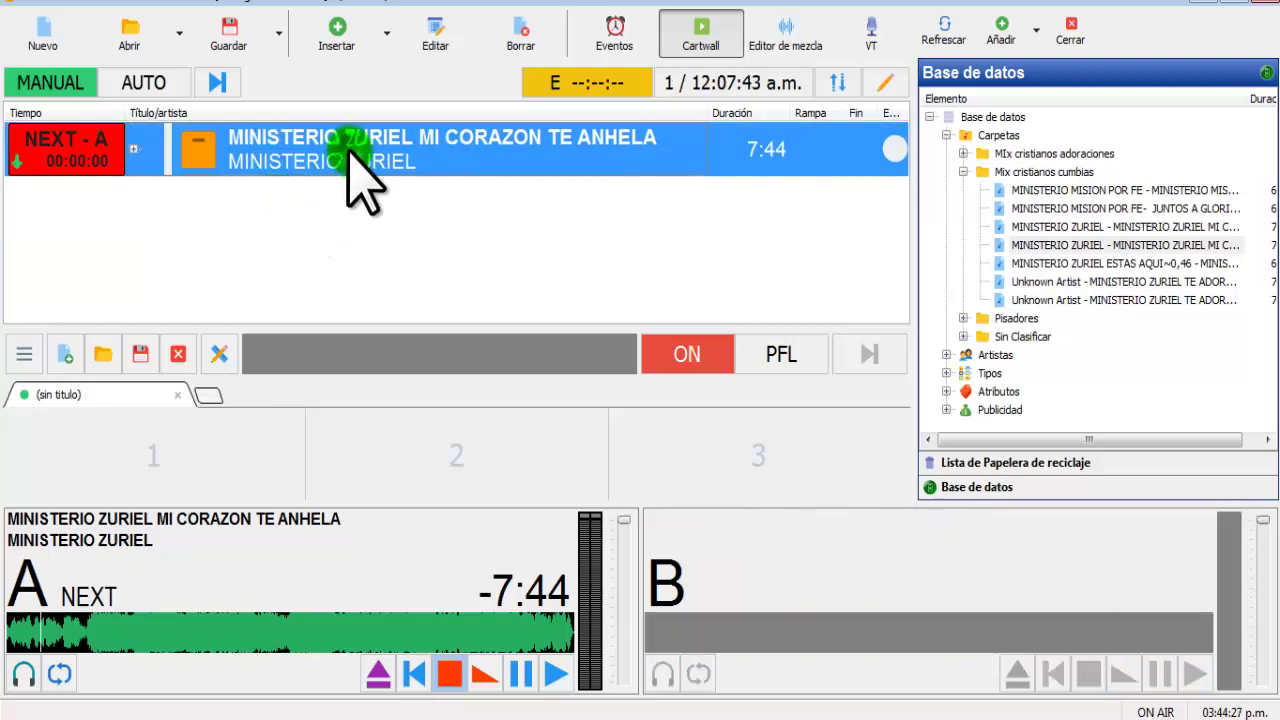
# Step: Return to the library window and examine the content list of the MI CORAZON TE ANHELA container
pyautogui.doubleClick(1101, 247)
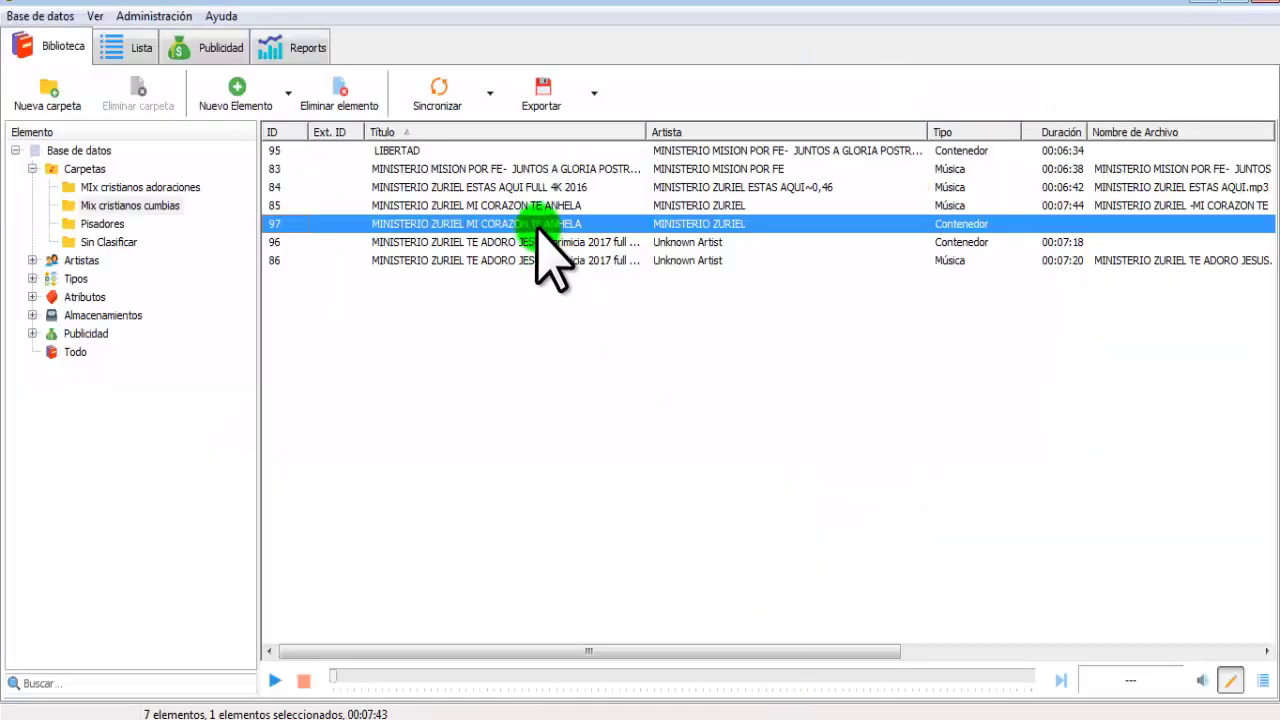
pyautogui.doubleClick(538, 222)
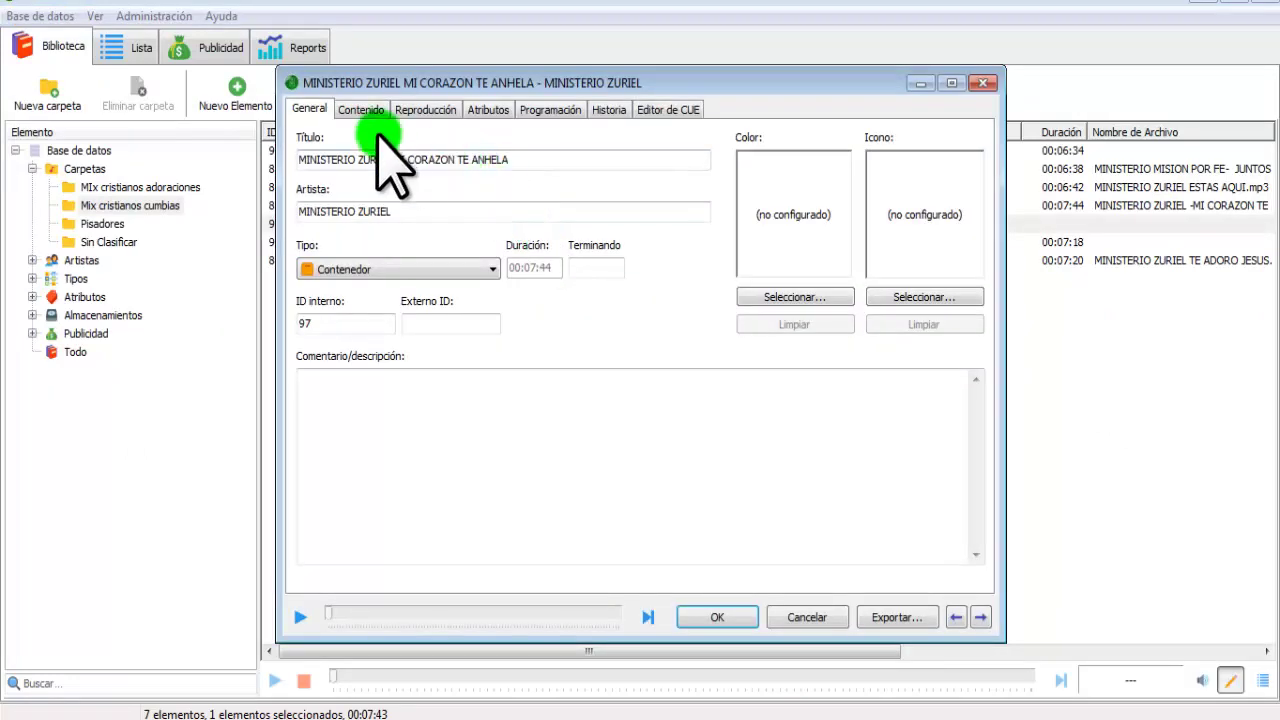
pyautogui.click(356, 110)
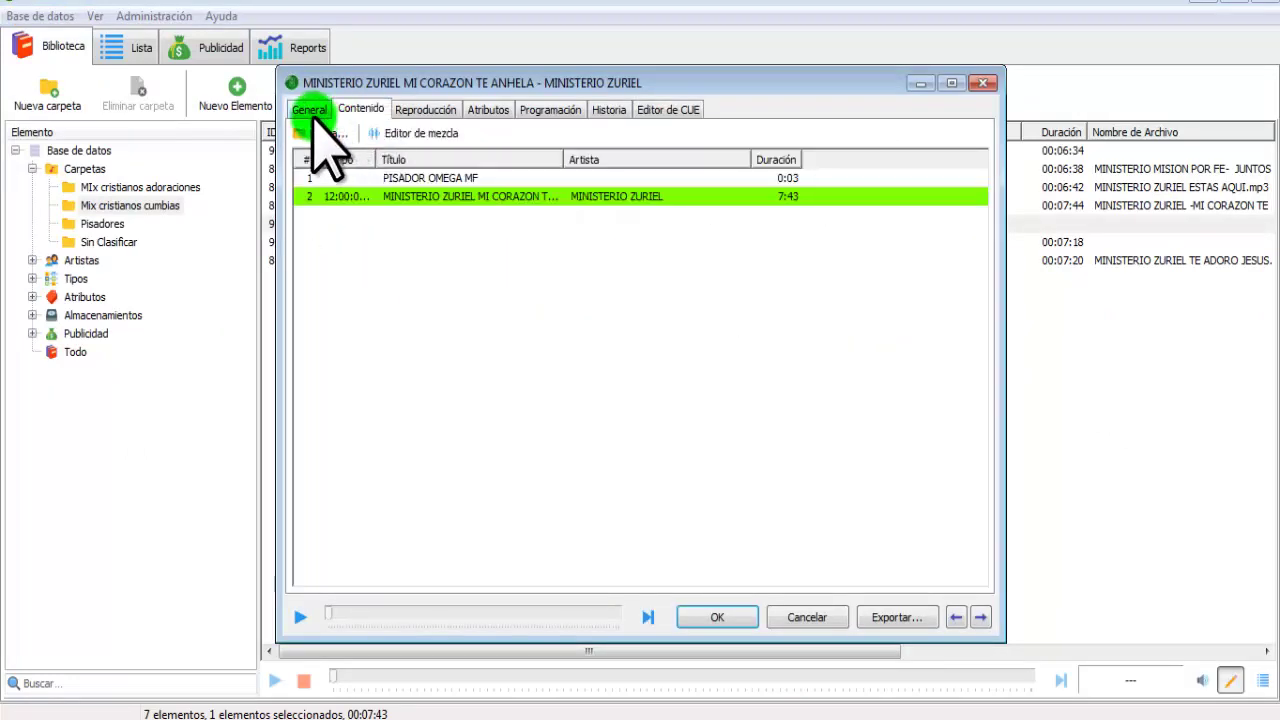
# Step: Add the prefix PS- to the container's title, making it PS-MINISTERIO ZURIEL MI CORAZON TE ANHELA
pyautogui.click(309, 109)
pyautogui.click(538, 162)
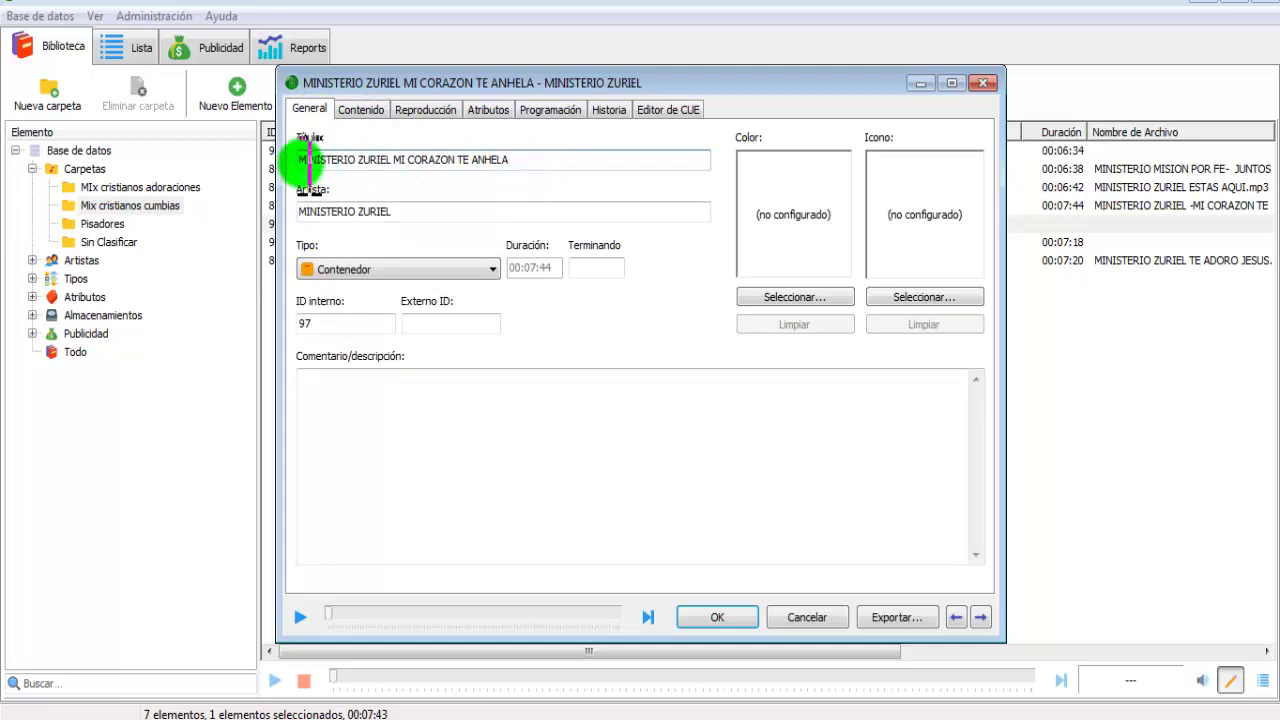
pyautogui.write('-ps')
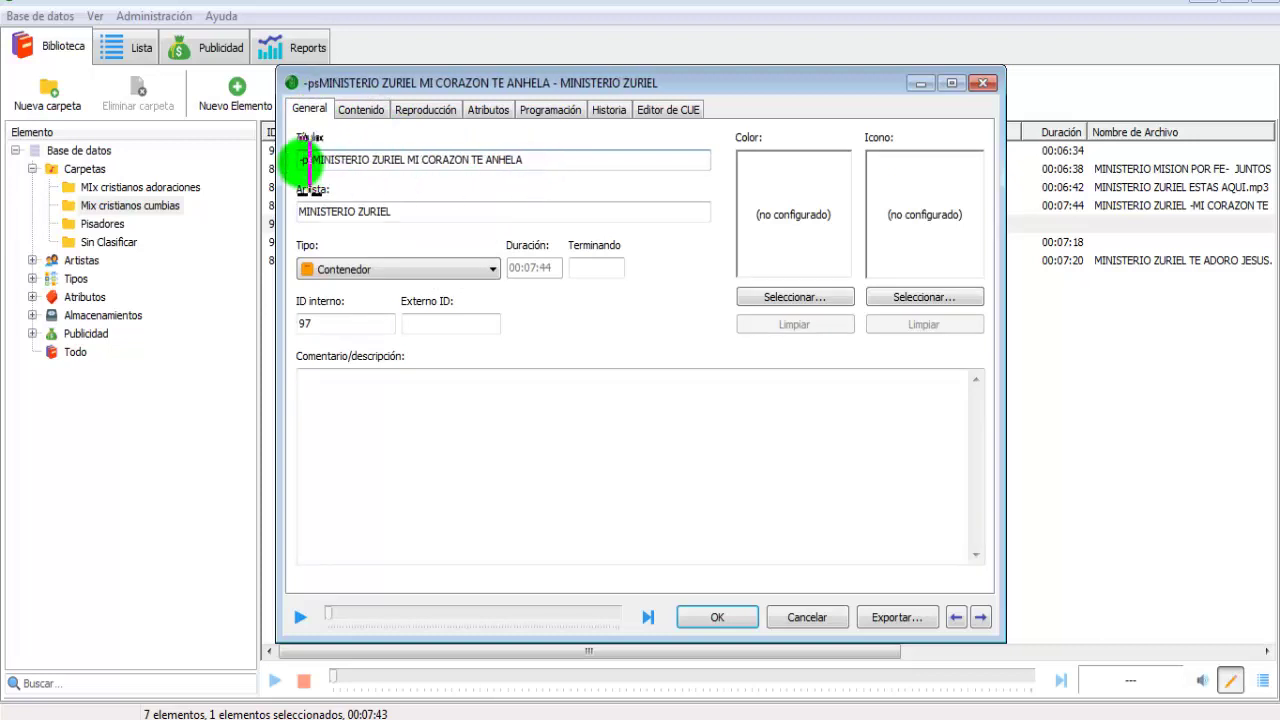
pyautogui.press('BackSpace')
pyautogui.press('BackSpace')
pyautogui.press('BackSpace')
pyautogui.write('PS-')
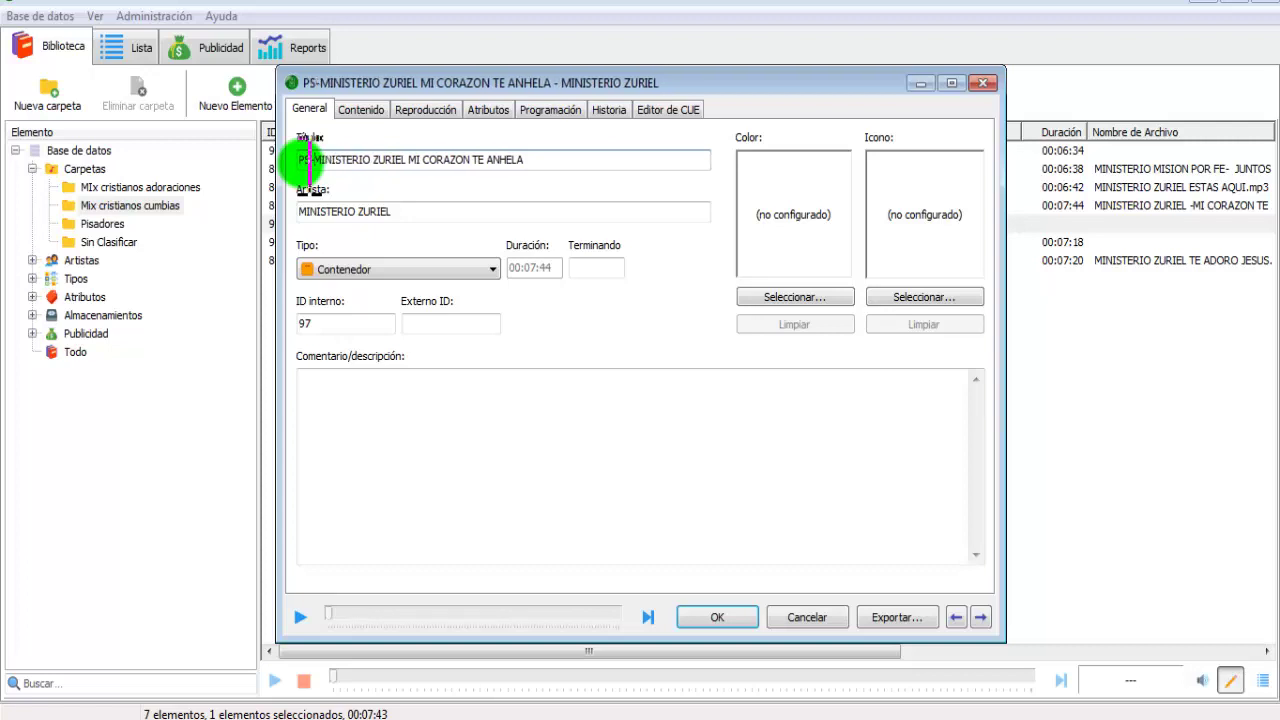
# Step: Save the container's new title and load PS-MINISTERIO ZURIEL MI CORAZON TE ANHELA from the refreshed database as the only playlist entry
pyautogui.click(716, 616)
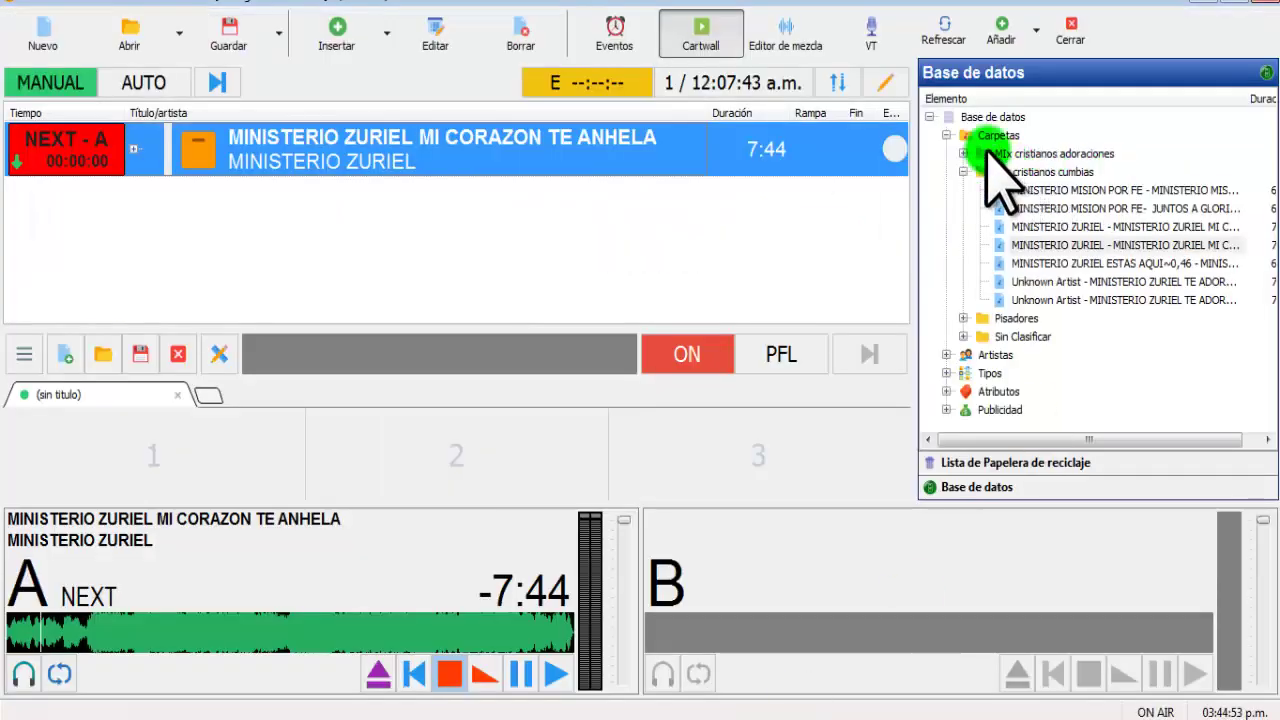
pyautogui.click(945, 35)
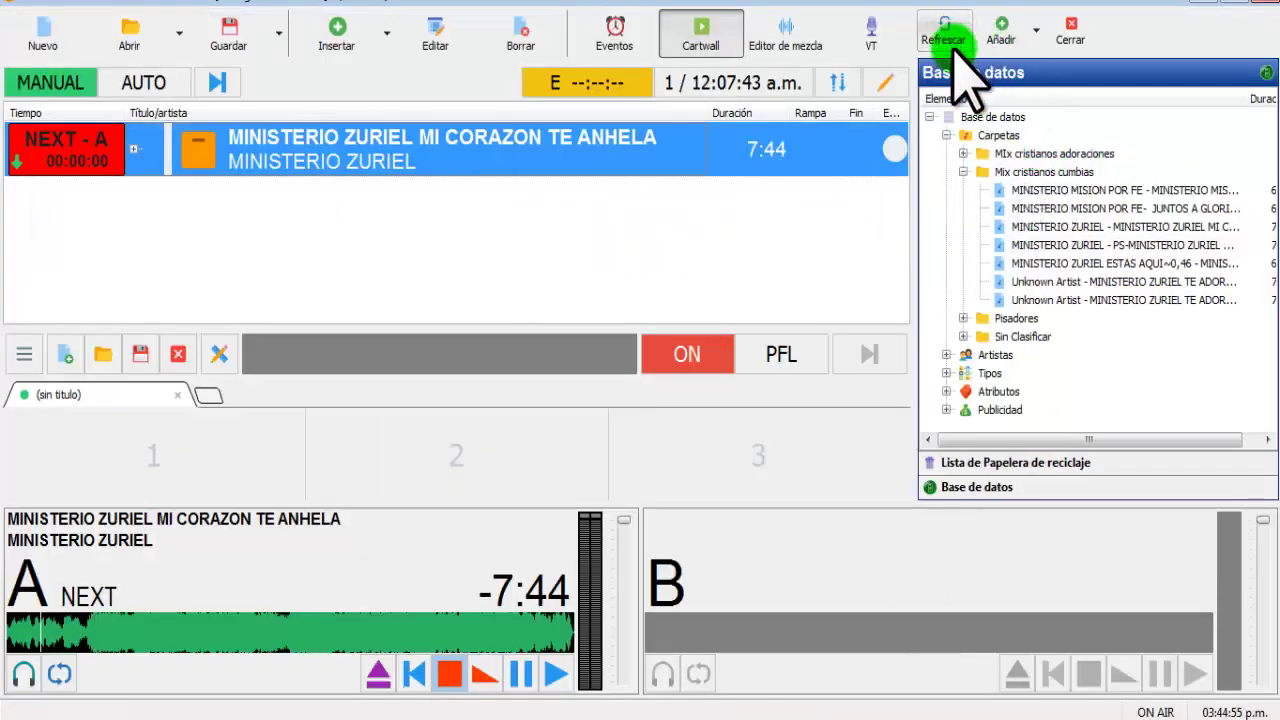
pyautogui.doubleClick(1114, 246)
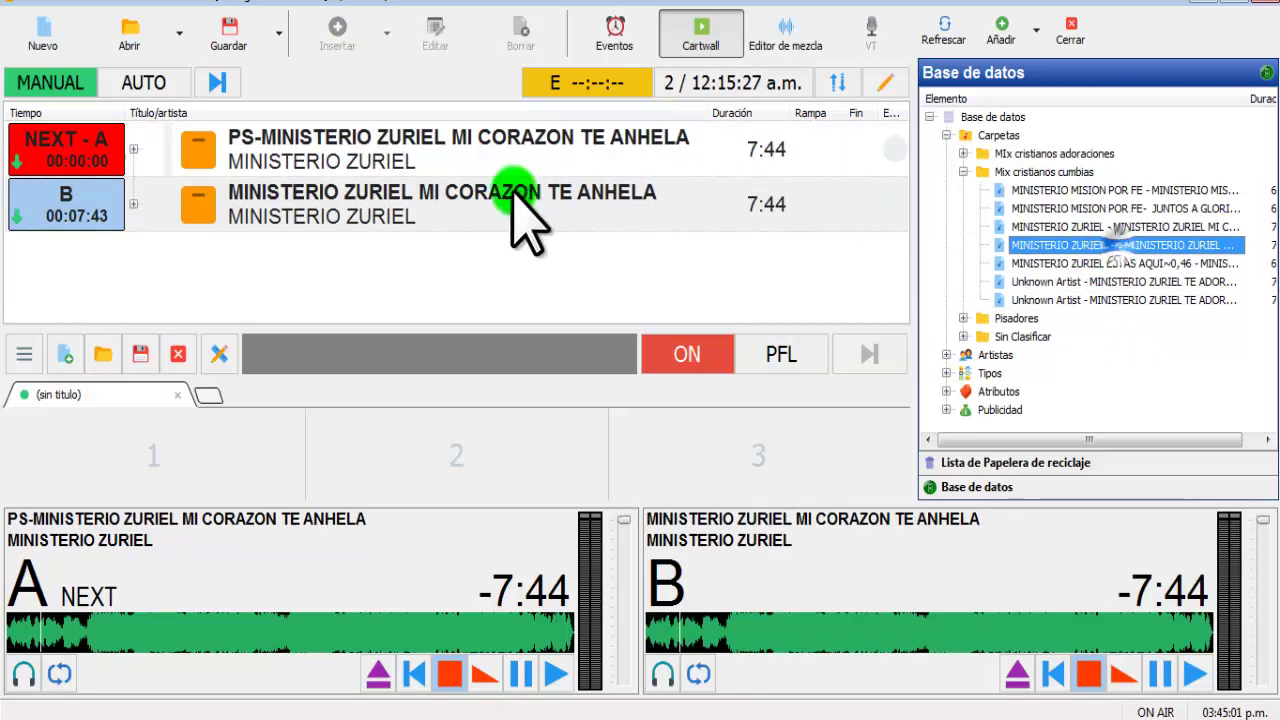
pyautogui.click(457, 204)
pyautogui.press('Delete')
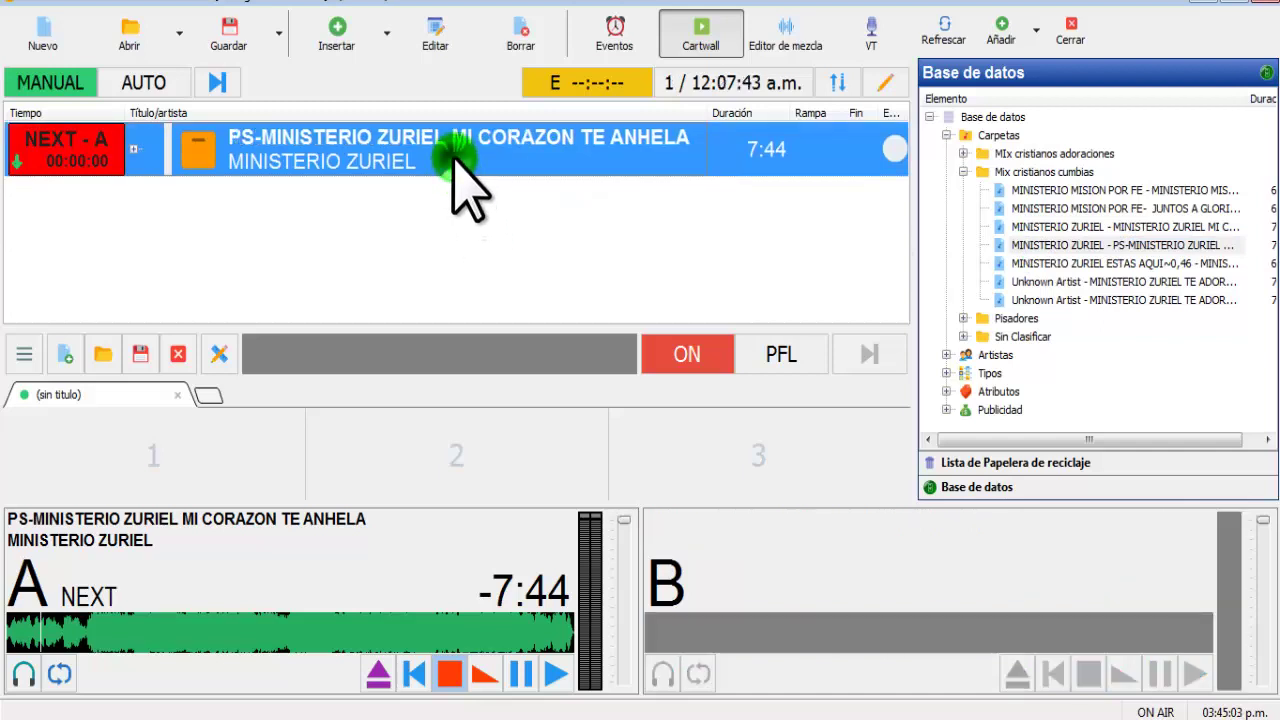
pyautogui.press('Delete')
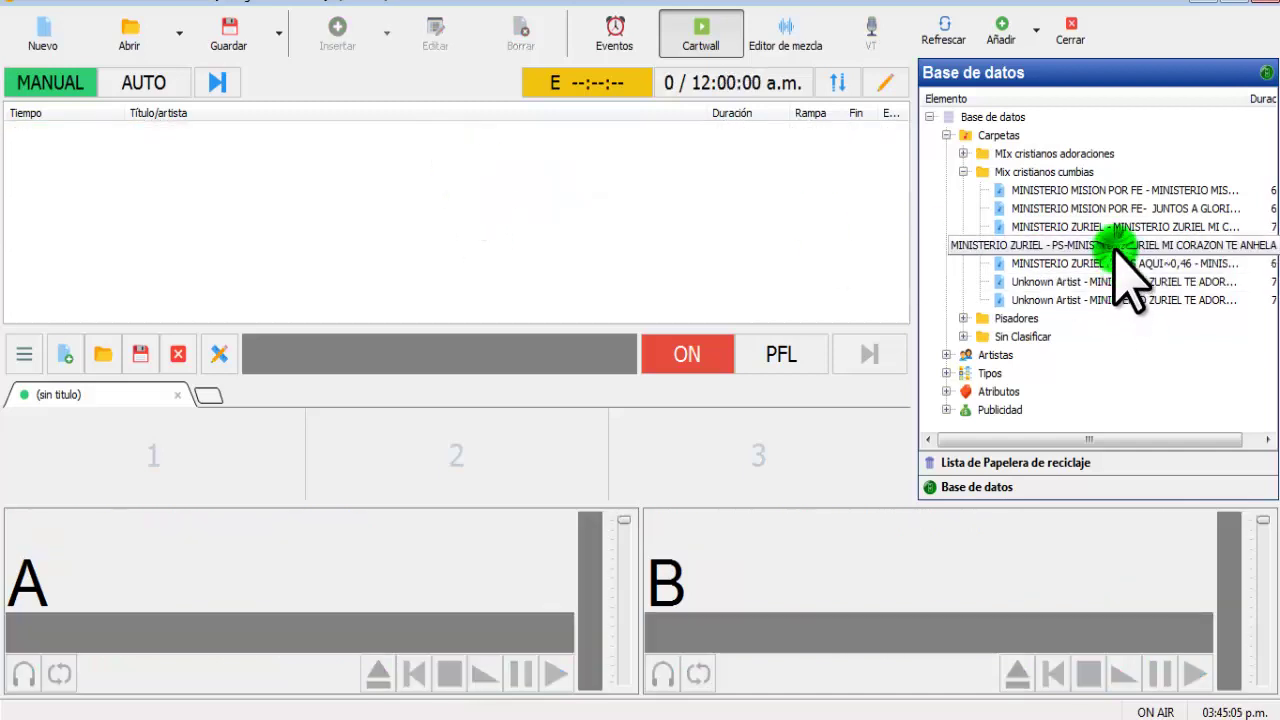
pyautogui.doubleClick(1114, 246)
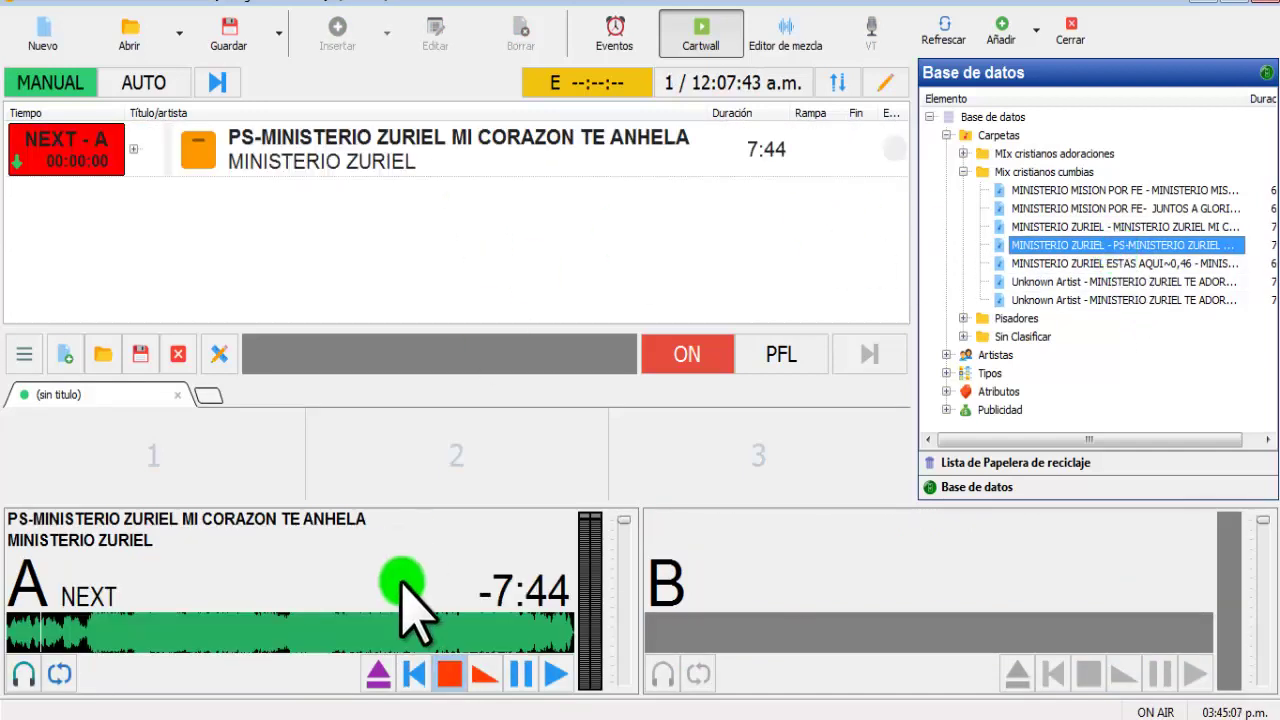
# Step: Play the PS- container on deck A to hear the mix, fade and stop it, and load it into the playlist again
pyautogui.click(553, 674)
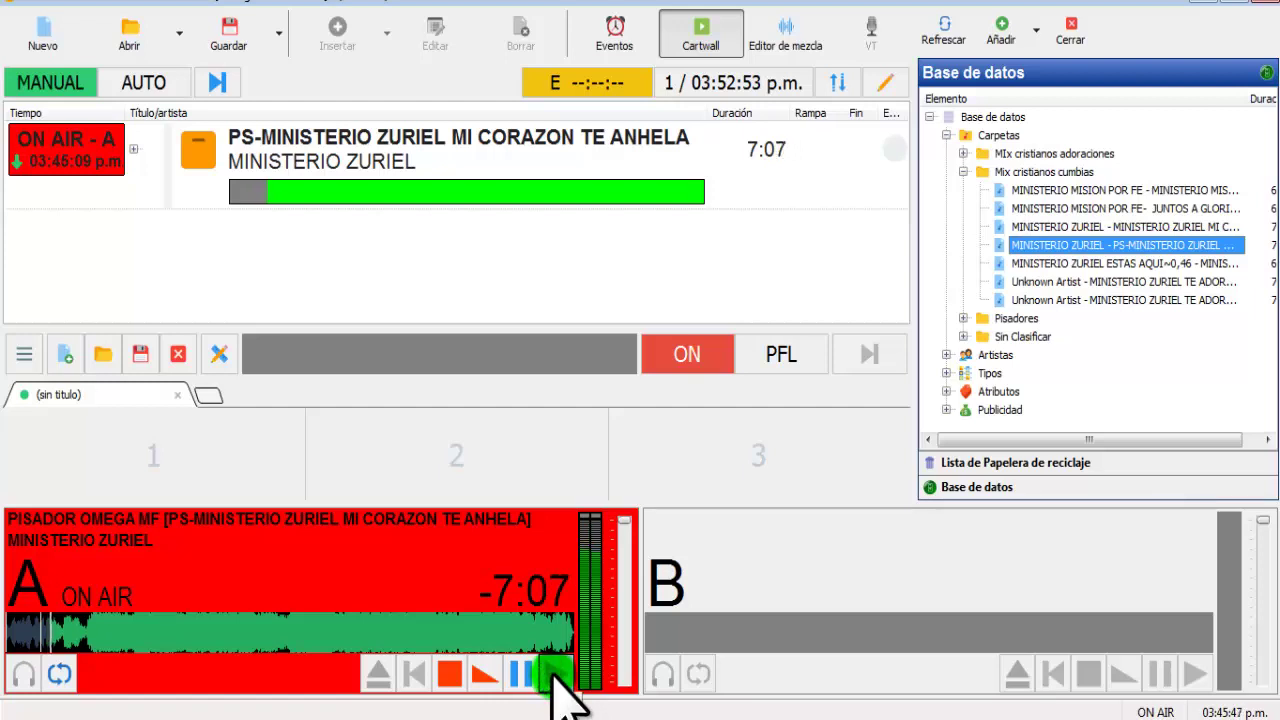
pyautogui.click(476, 673)
pyautogui.click(448, 672)
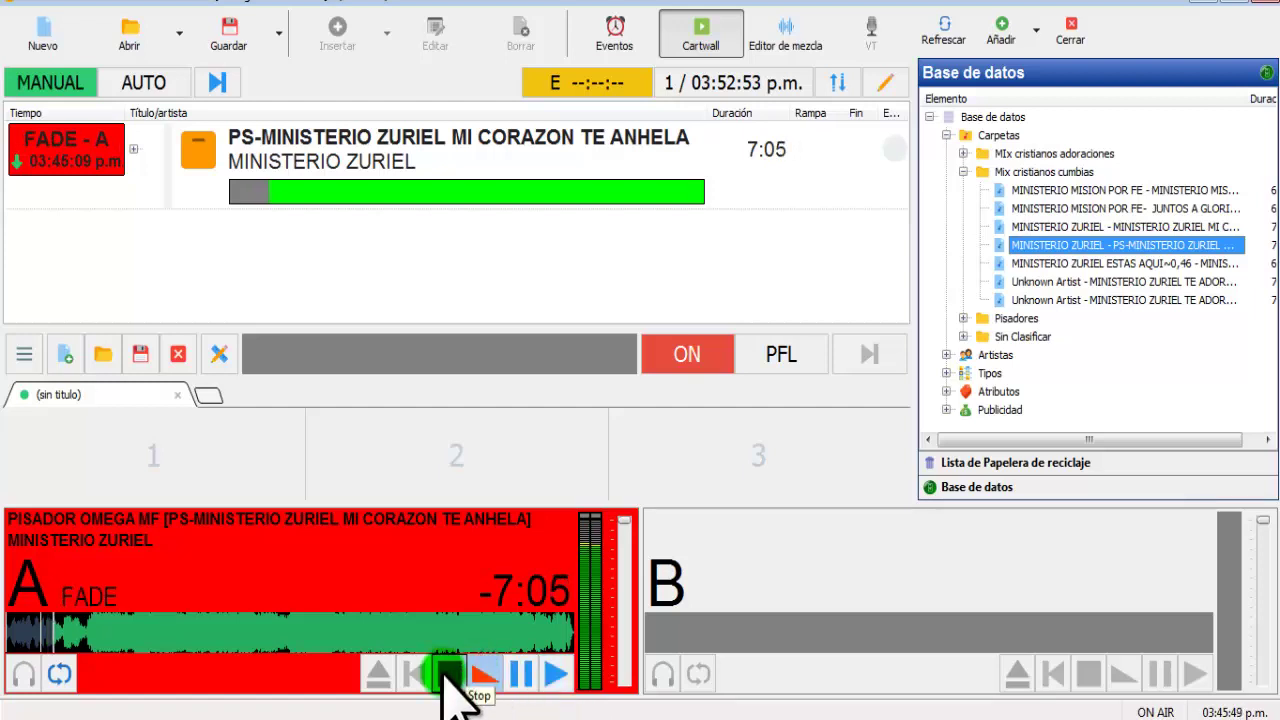
pyautogui.doubleClick(1068, 245)
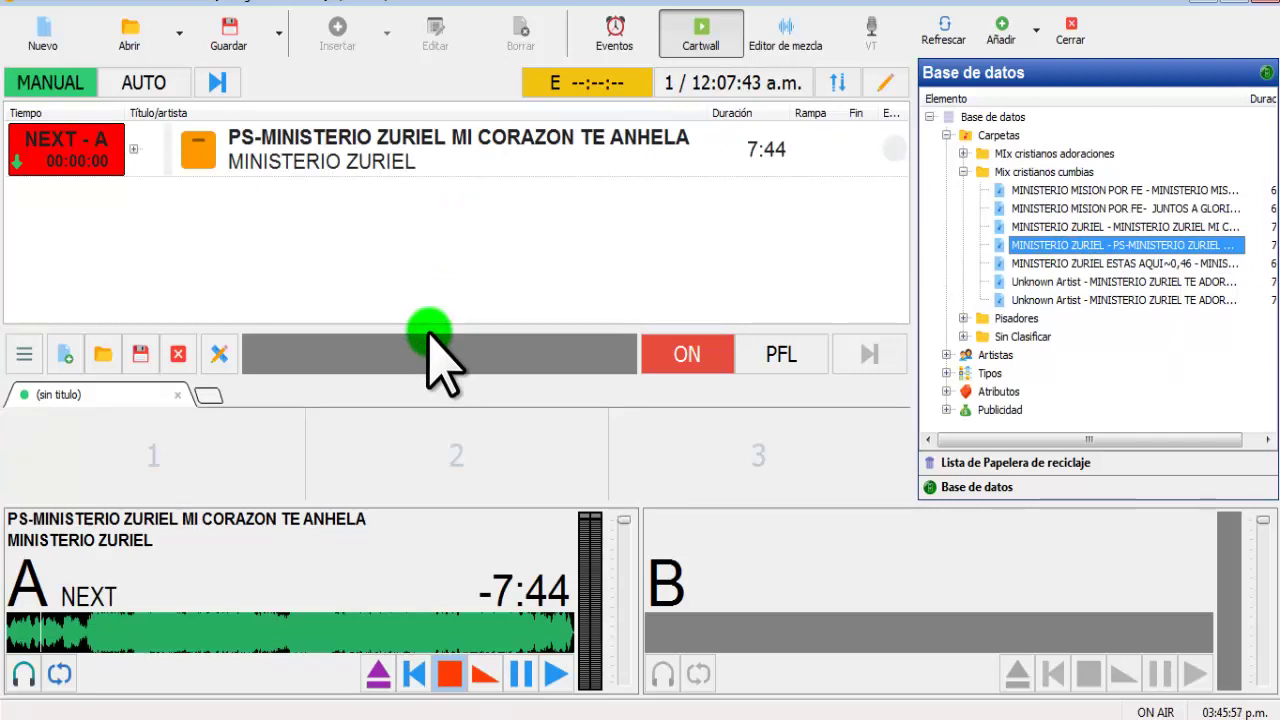
# Step: Return to the library window and compare the container and song entries in the Mix cristianos cumbias folder
pyautogui.hotkey('alt', 'Tab')
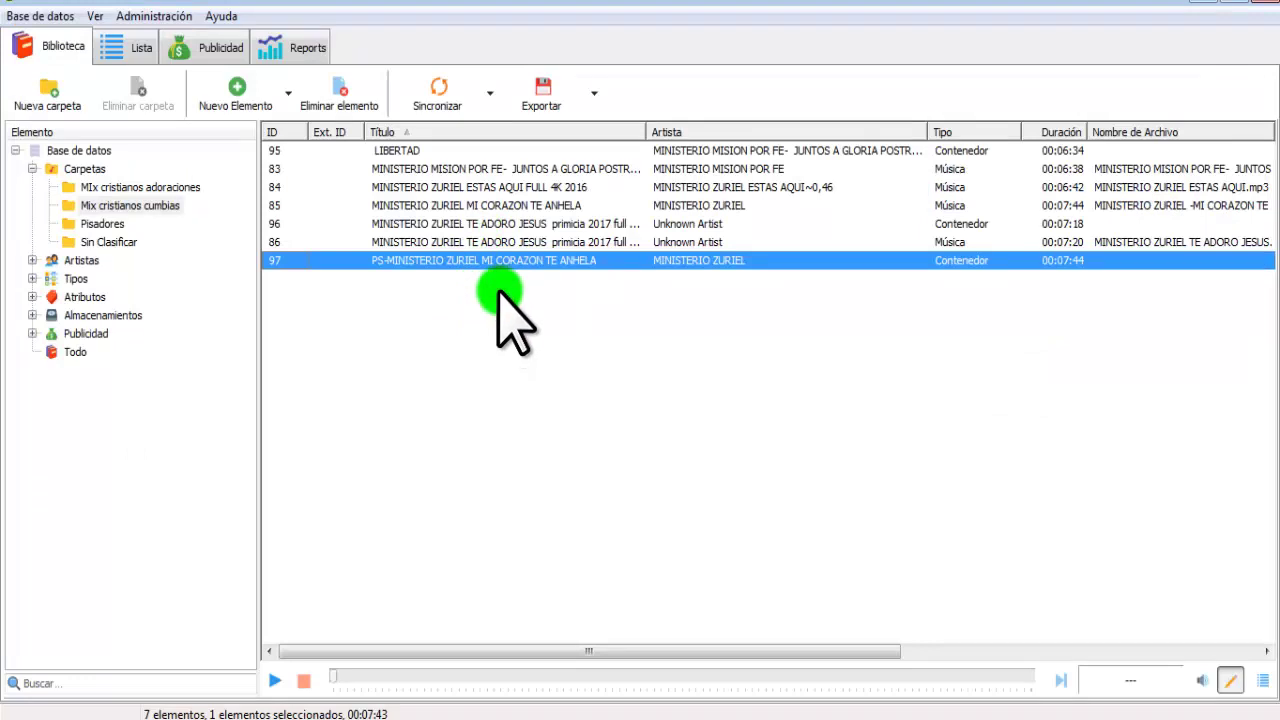
pyautogui.click(488, 243)
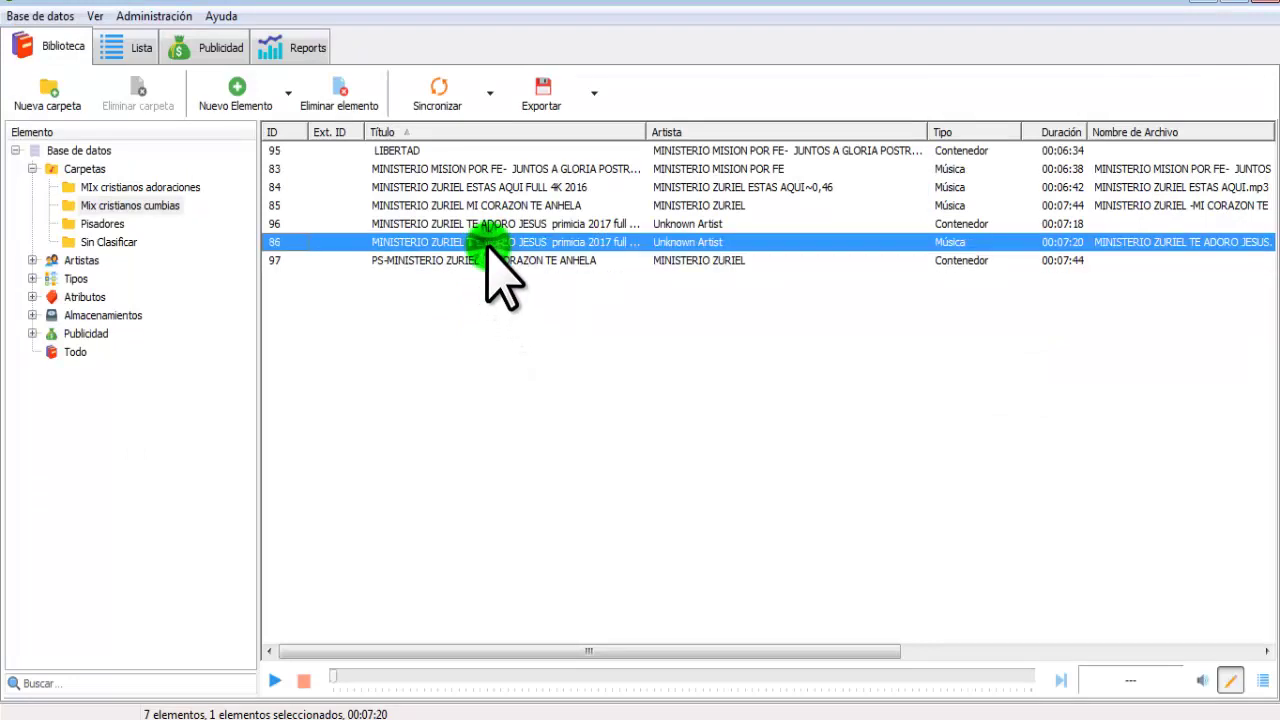
pyautogui.click(486, 224)
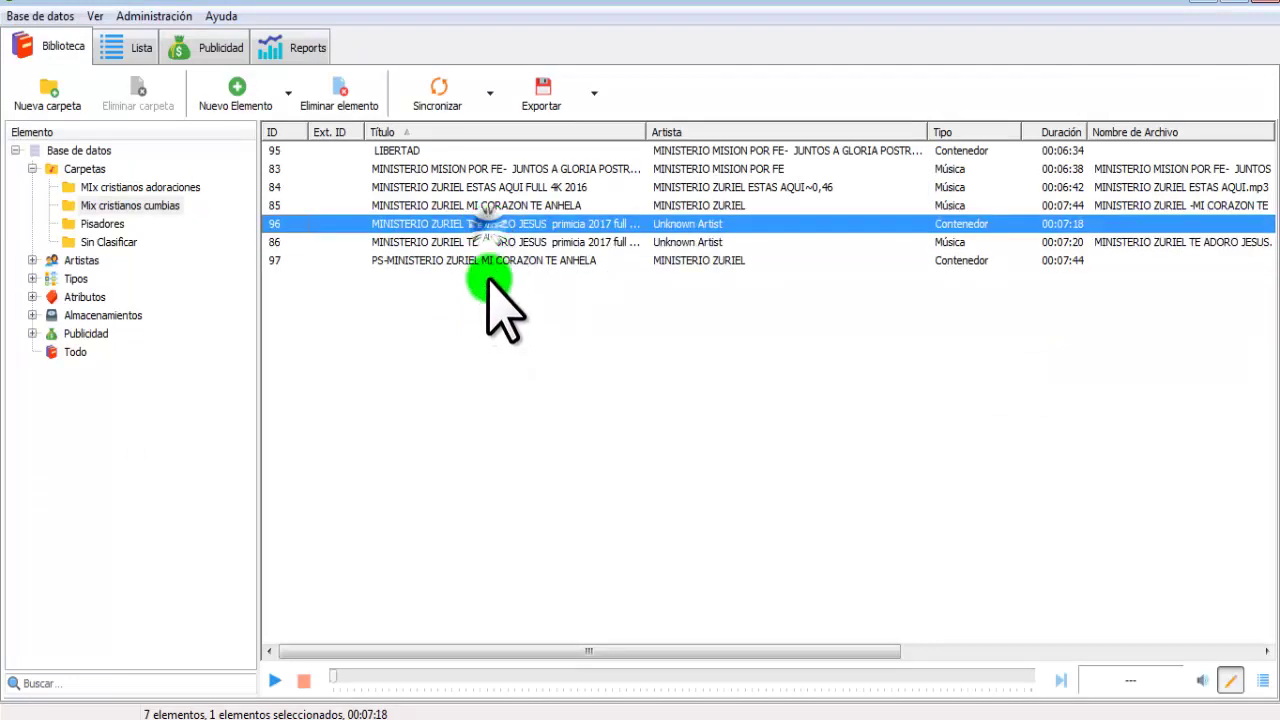
pyautogui.rightClick(444, 355)
pyautogui.click(420, 370)
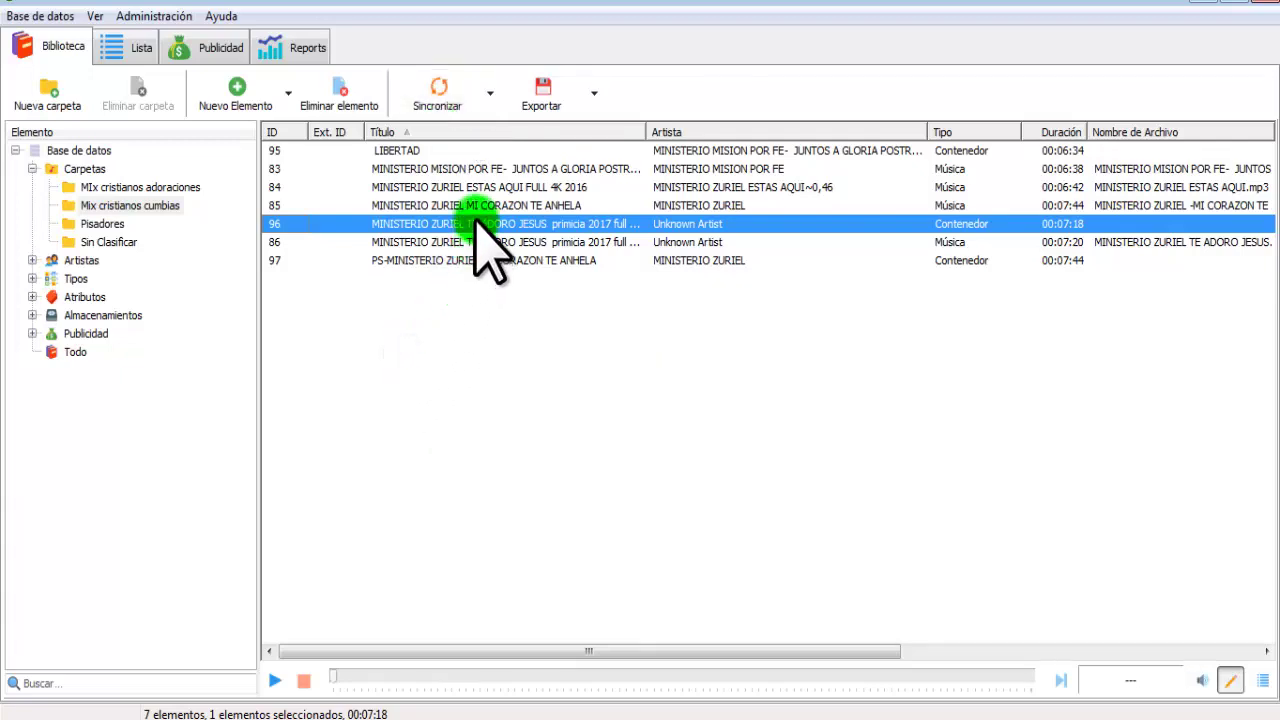
pyautogui.click(474, 206)
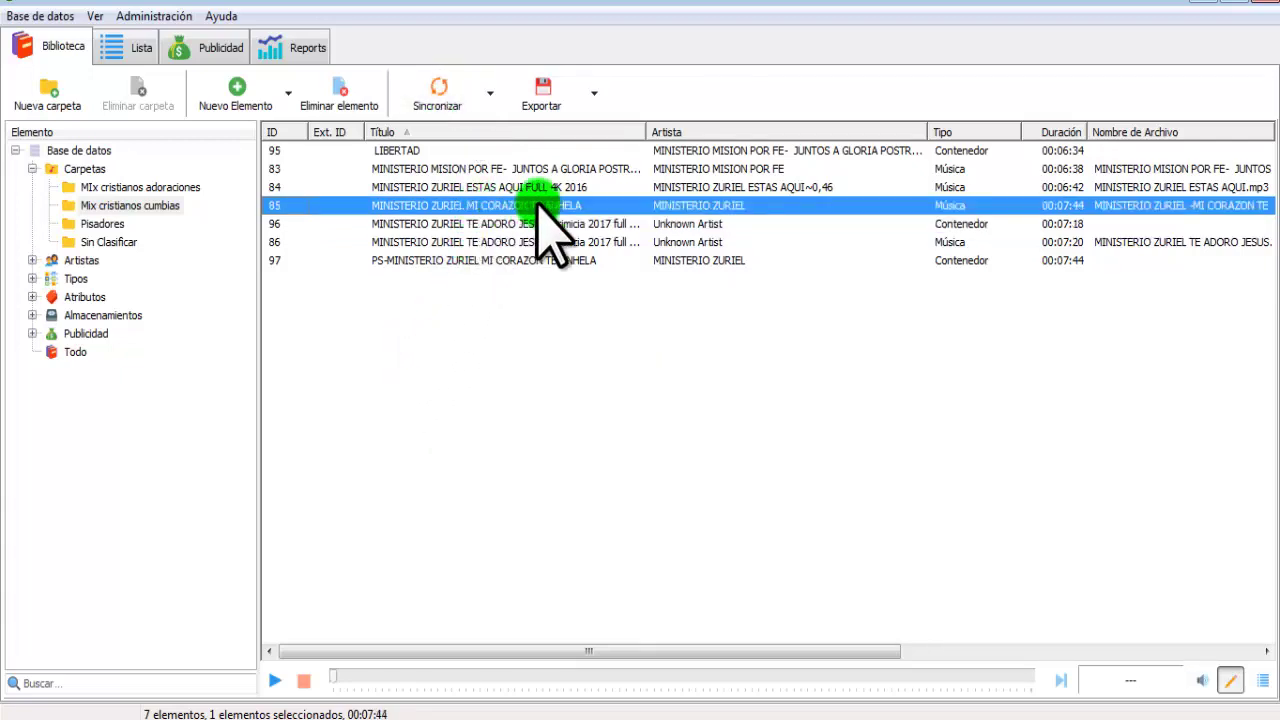
pyautogui.click(513, 222)
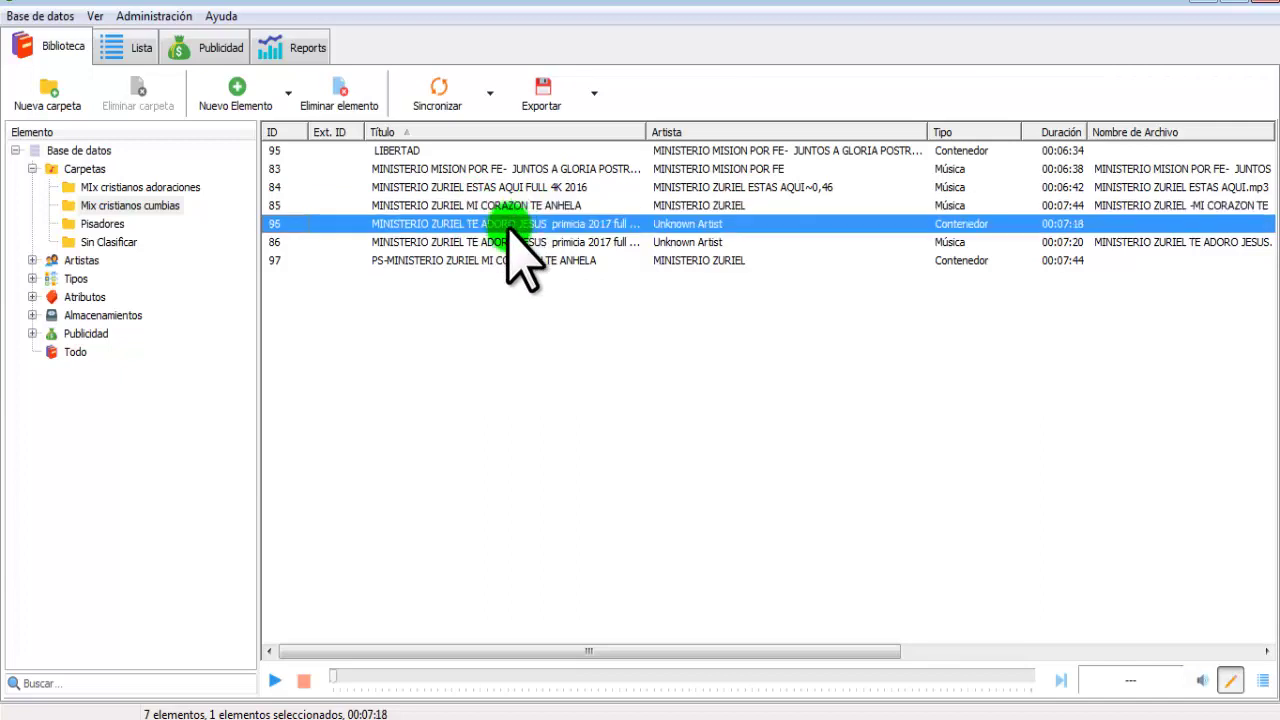
pyautogui.click(490, 260)
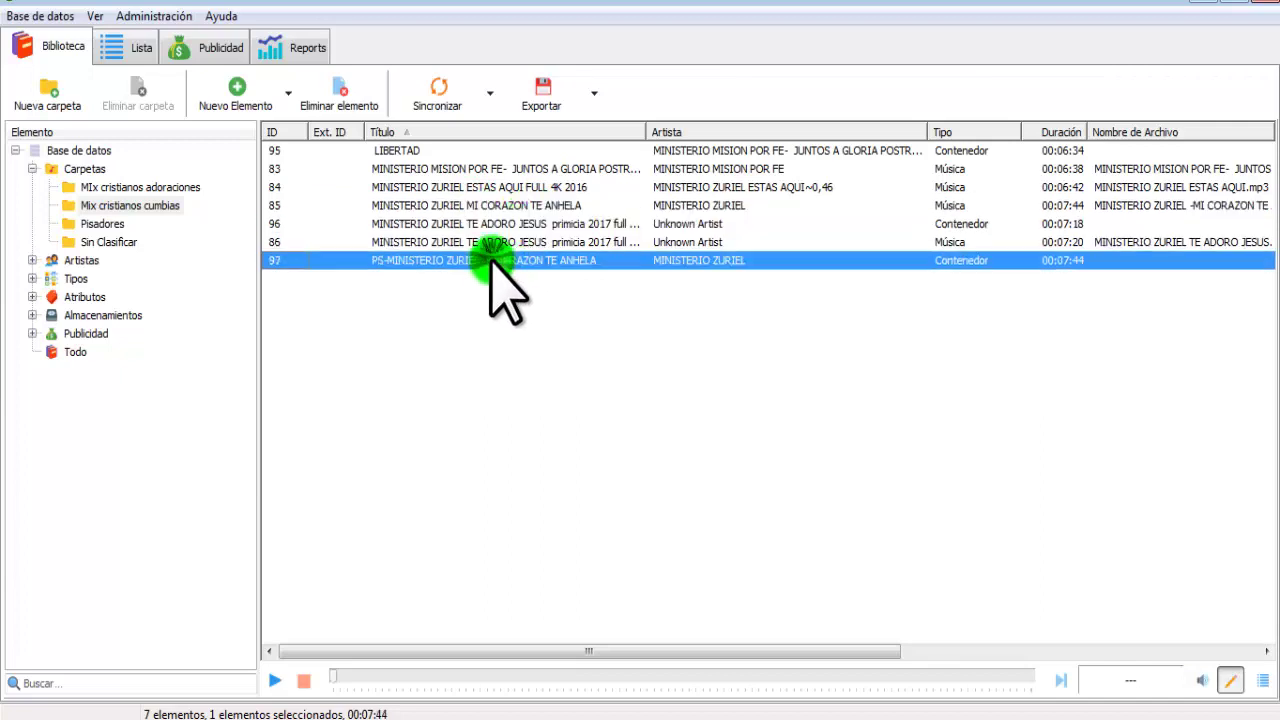
# Step: Inspect the PS- container's content list and the cue markers of its MI CORAZON TE ANHELA song
pyautogui.doubleClick(380, 261)
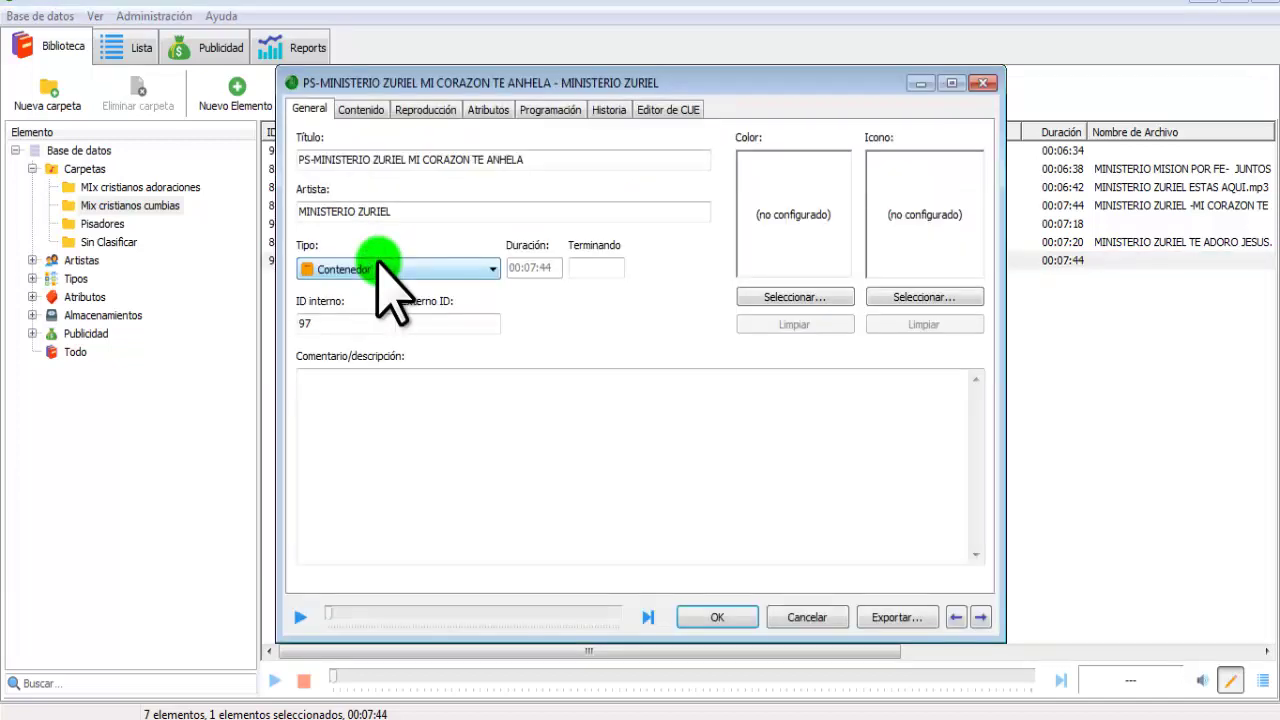
pyautogui.click(362, 110)
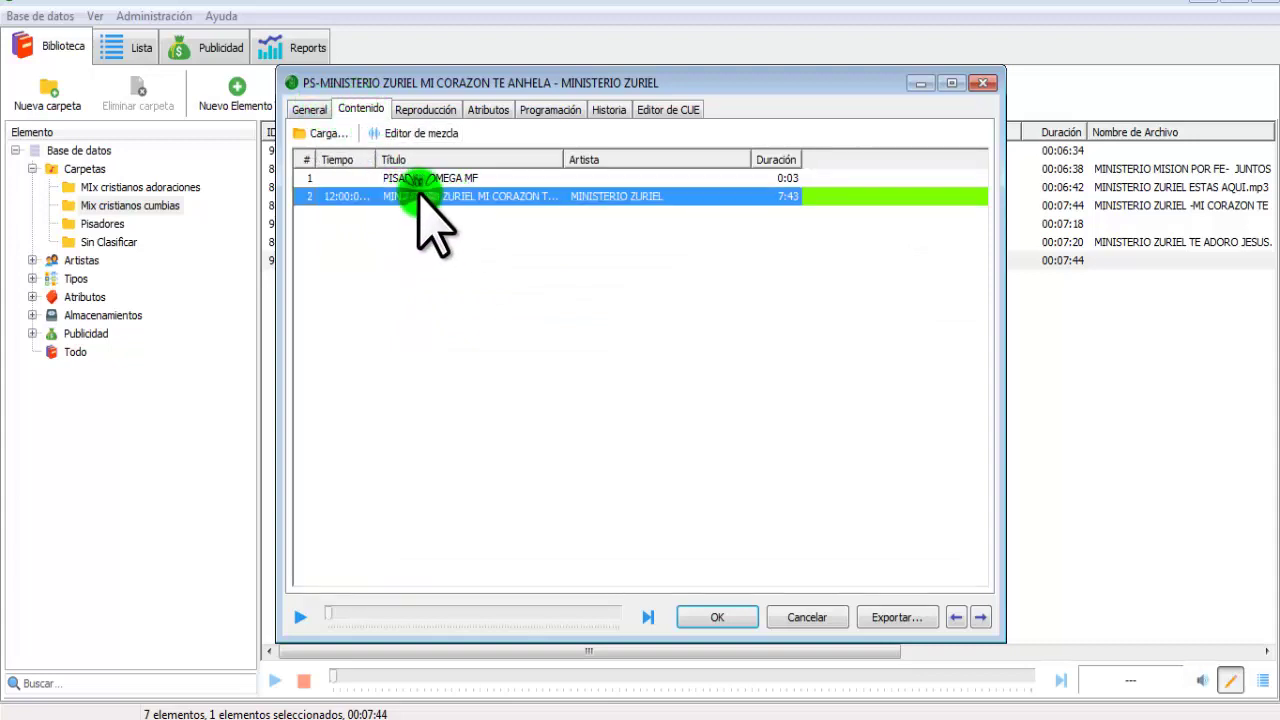
pyautogui.doubleClick(420, 196)
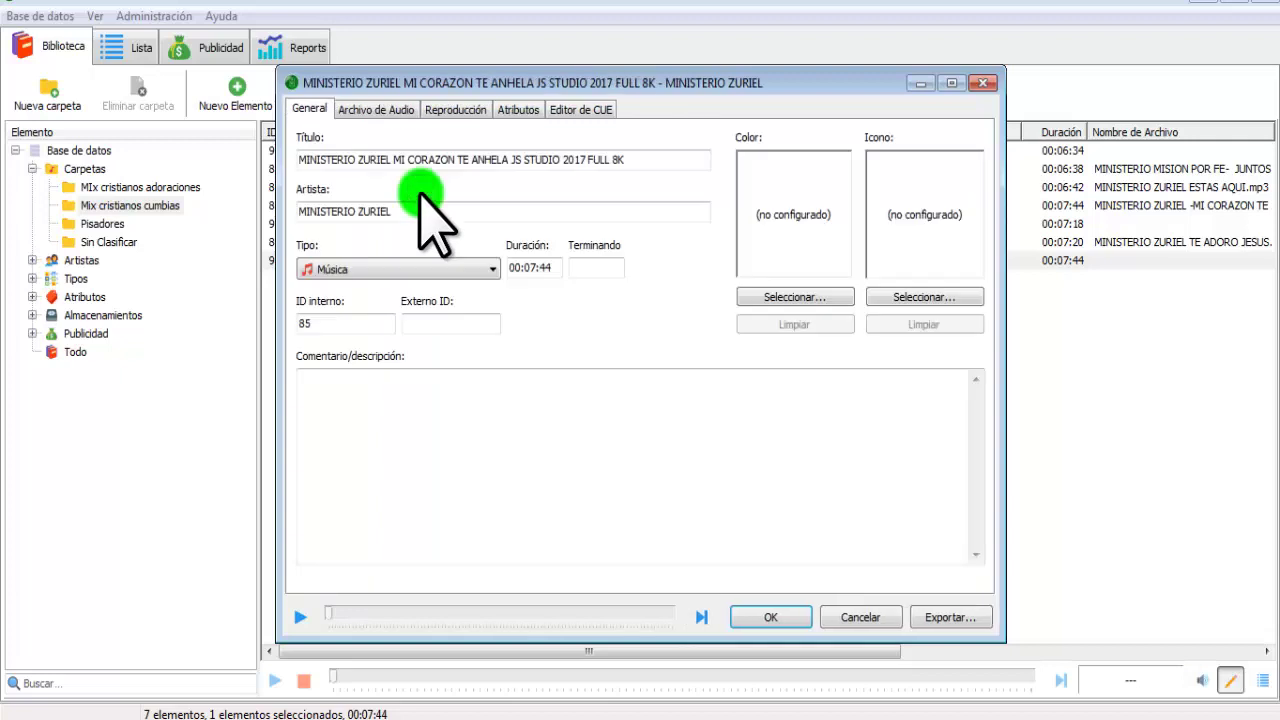
pyautogui.click(580, 109)
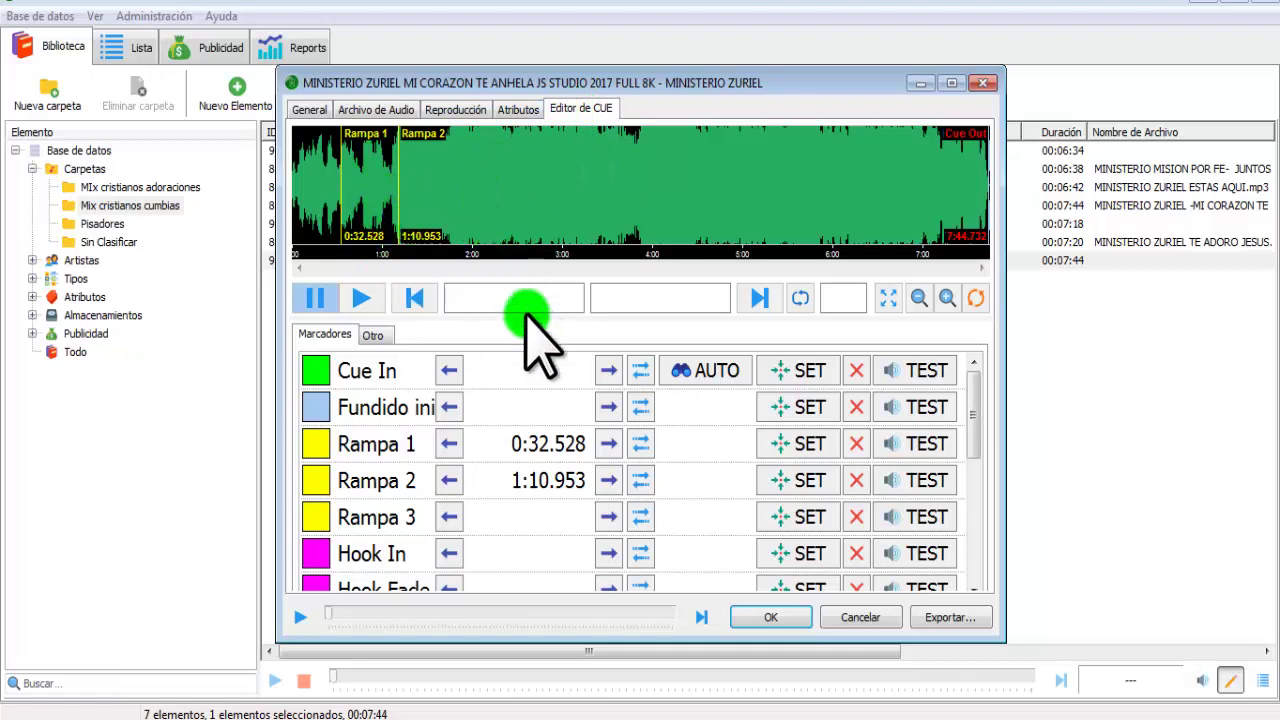
pyautogui.click(378, 516)
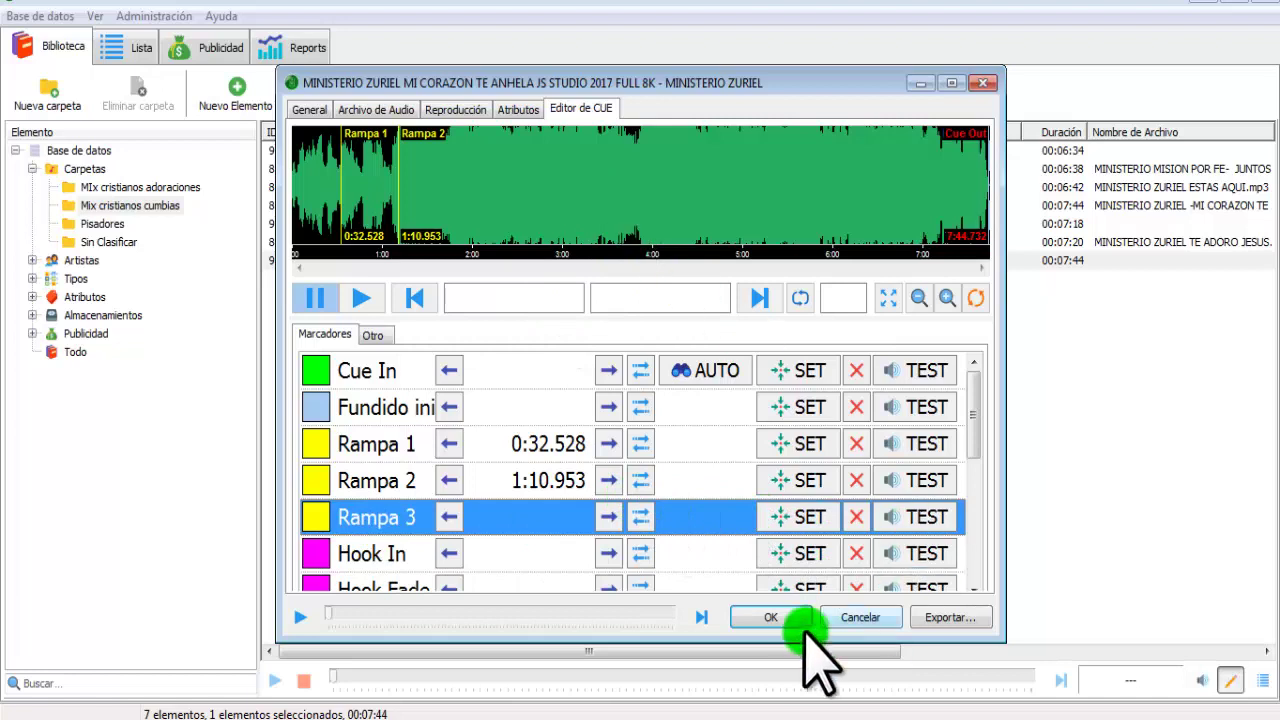
pyautogui.click(768, 619)
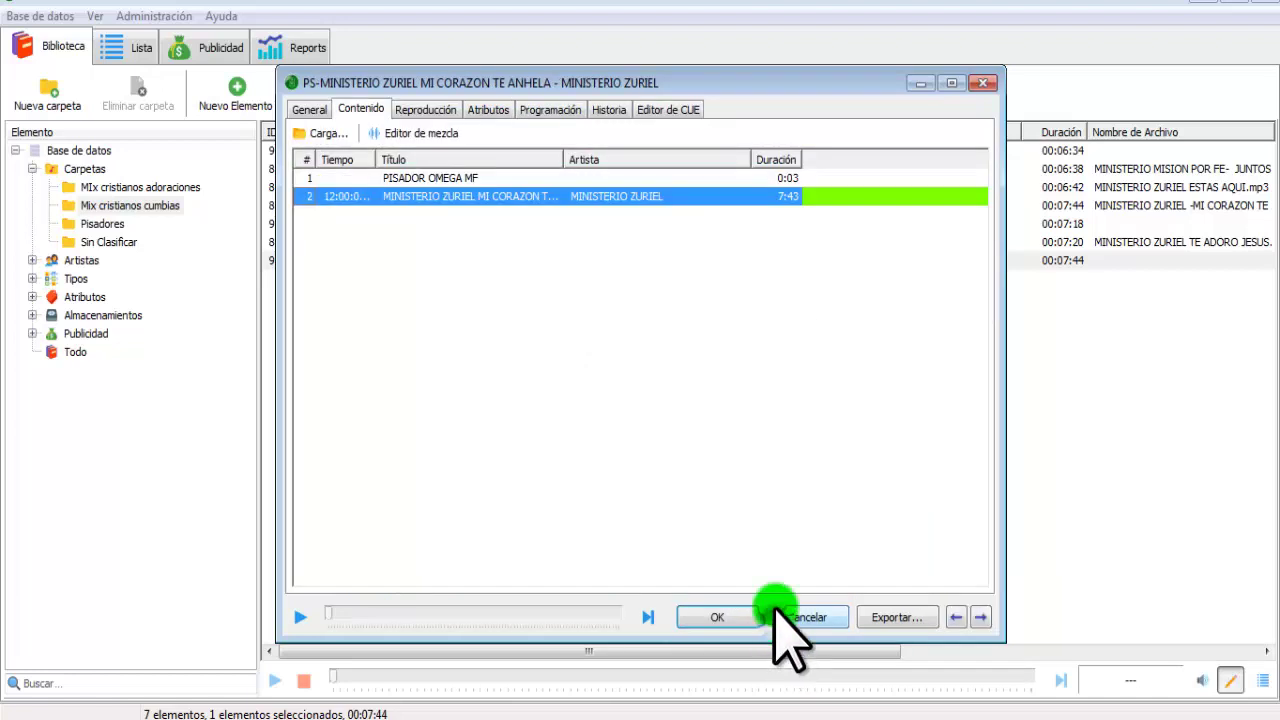
pyautogui.press('Return')
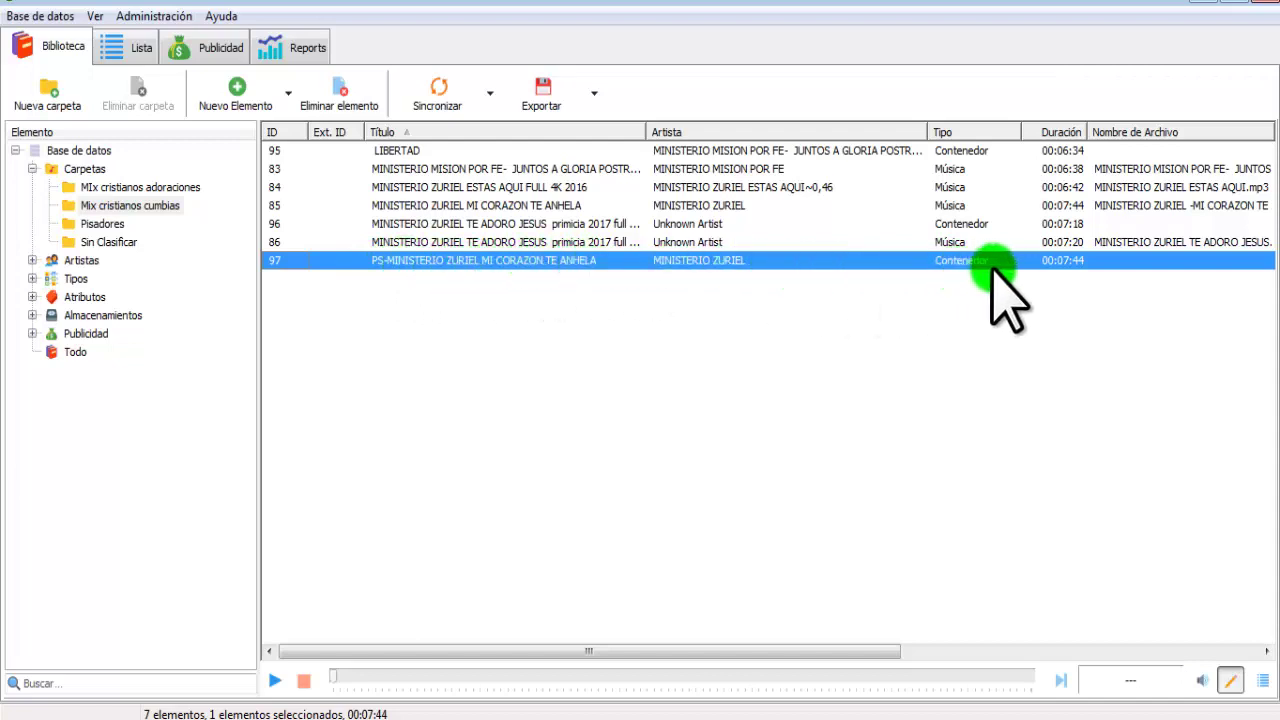
# Step: Add PISADOR OMEGA M from the Pisadores folder after the song in the PS- container's content list
pyautogui.click(516, 262)
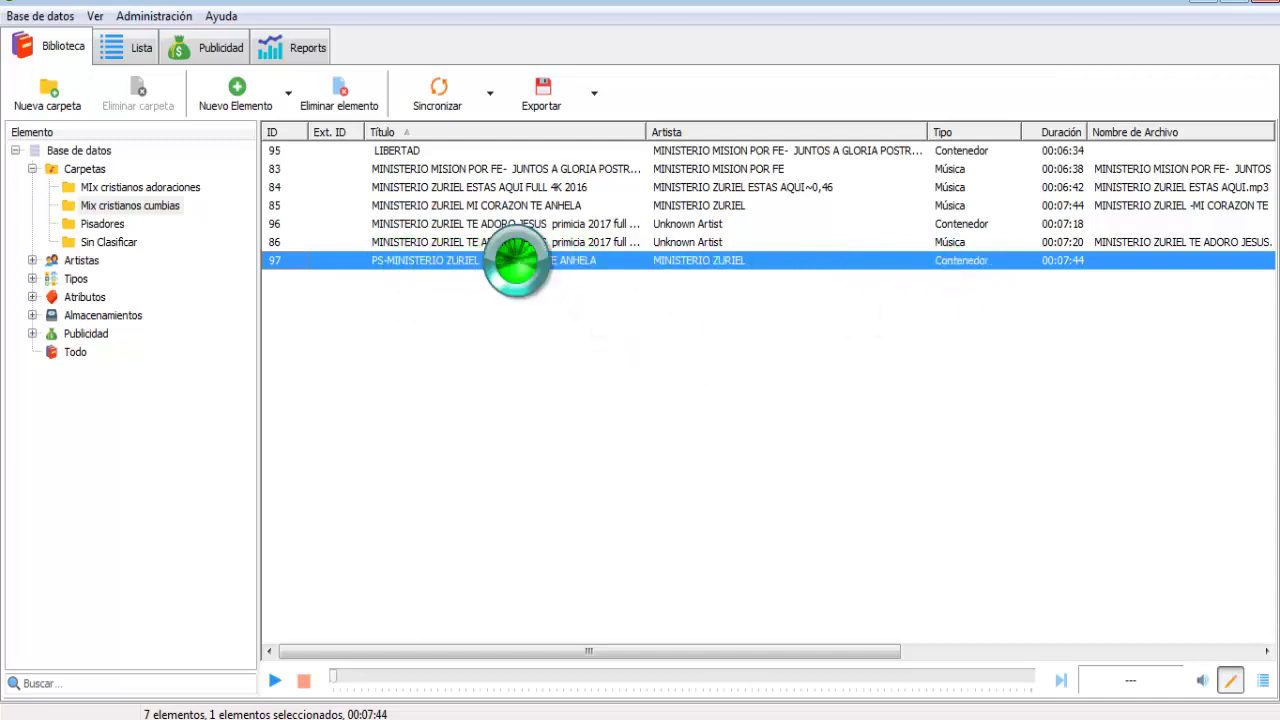
pyautogui.moveTo(582, 83); pyautogui.dragTo(781, 83)
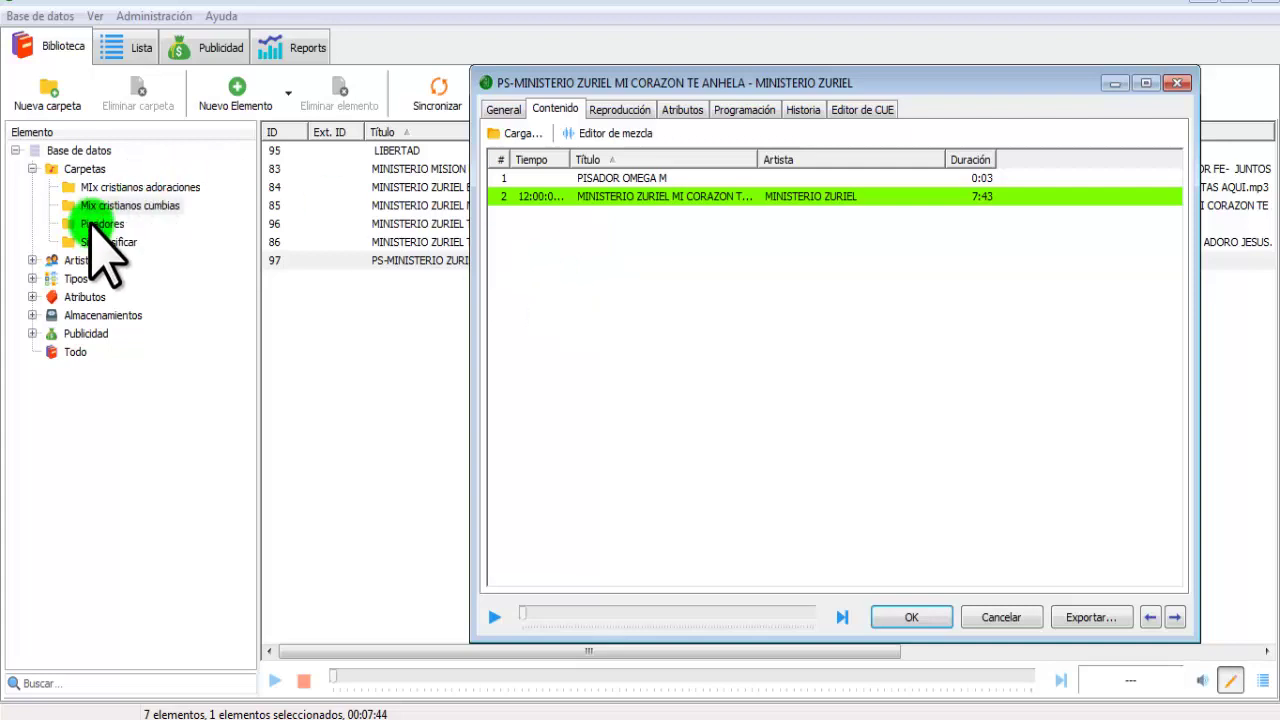
pyautogui.click(98, 224)
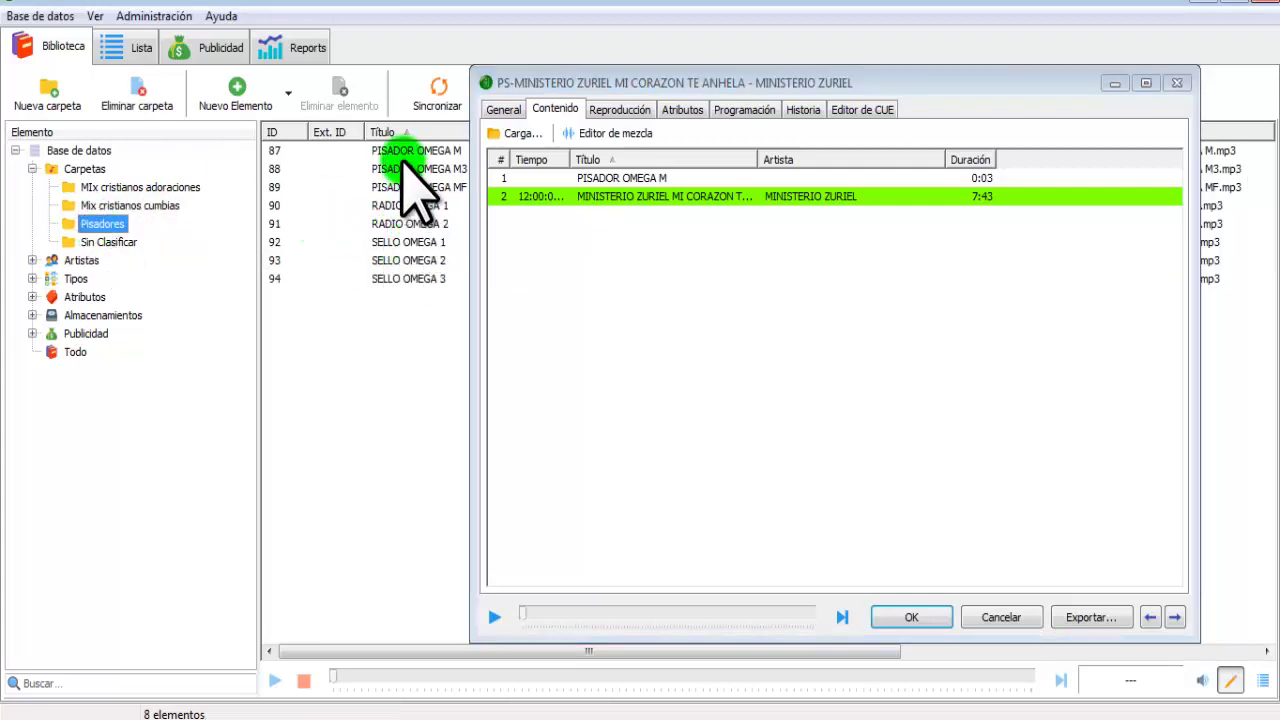
pyautogui.moveTo(405, 150); pyautogui.dragTo(591, 240)
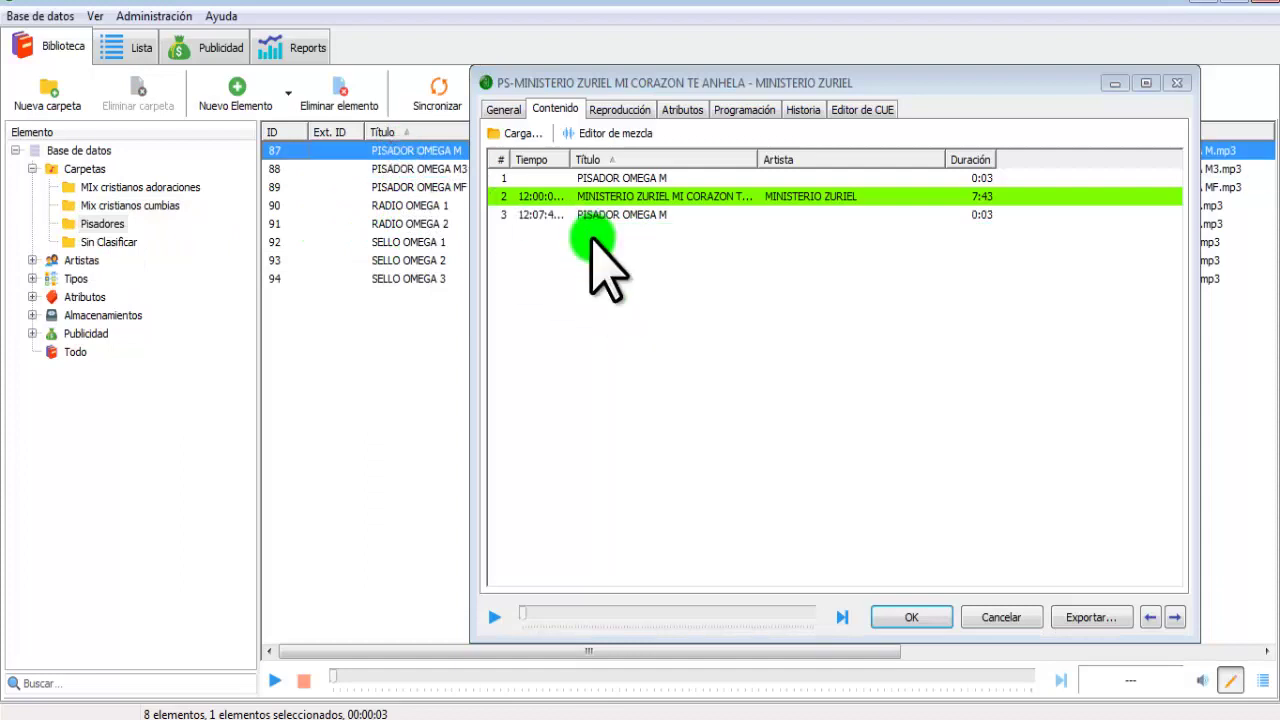
pyautogui.click(598, 216)
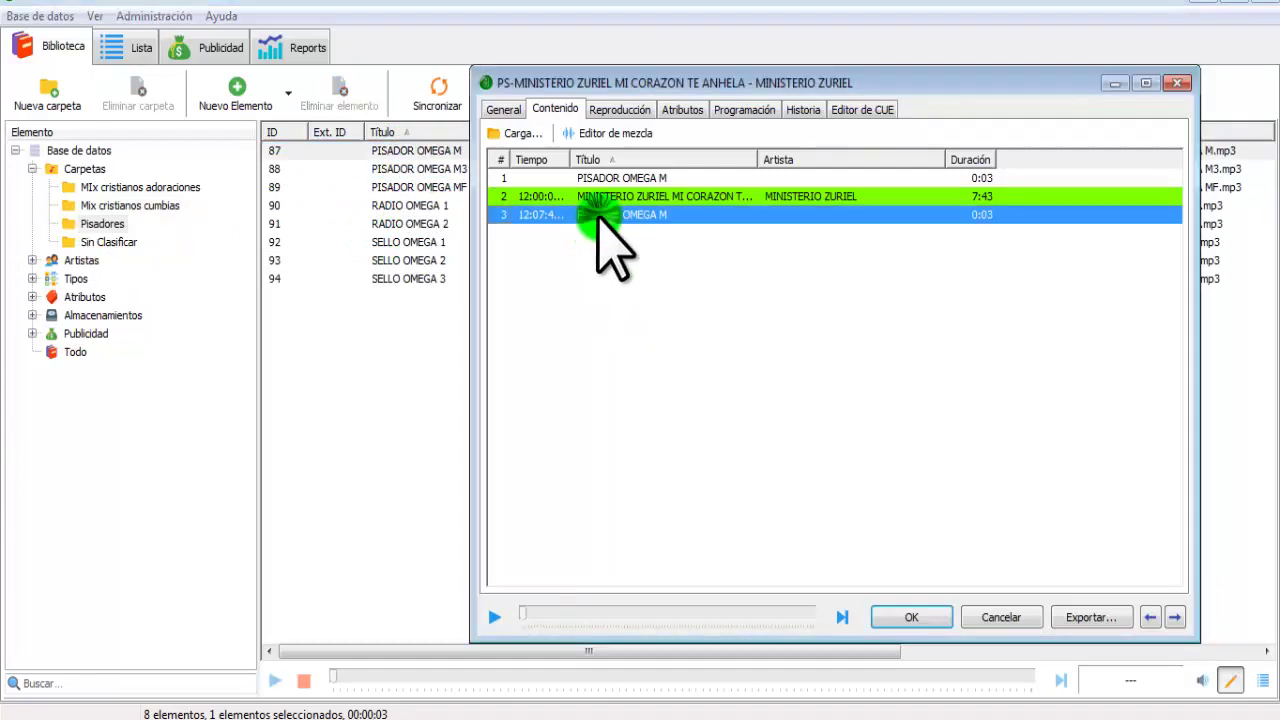
pyautogui.moveTo(598, 216); pyautogui.dragTo(613, 180)
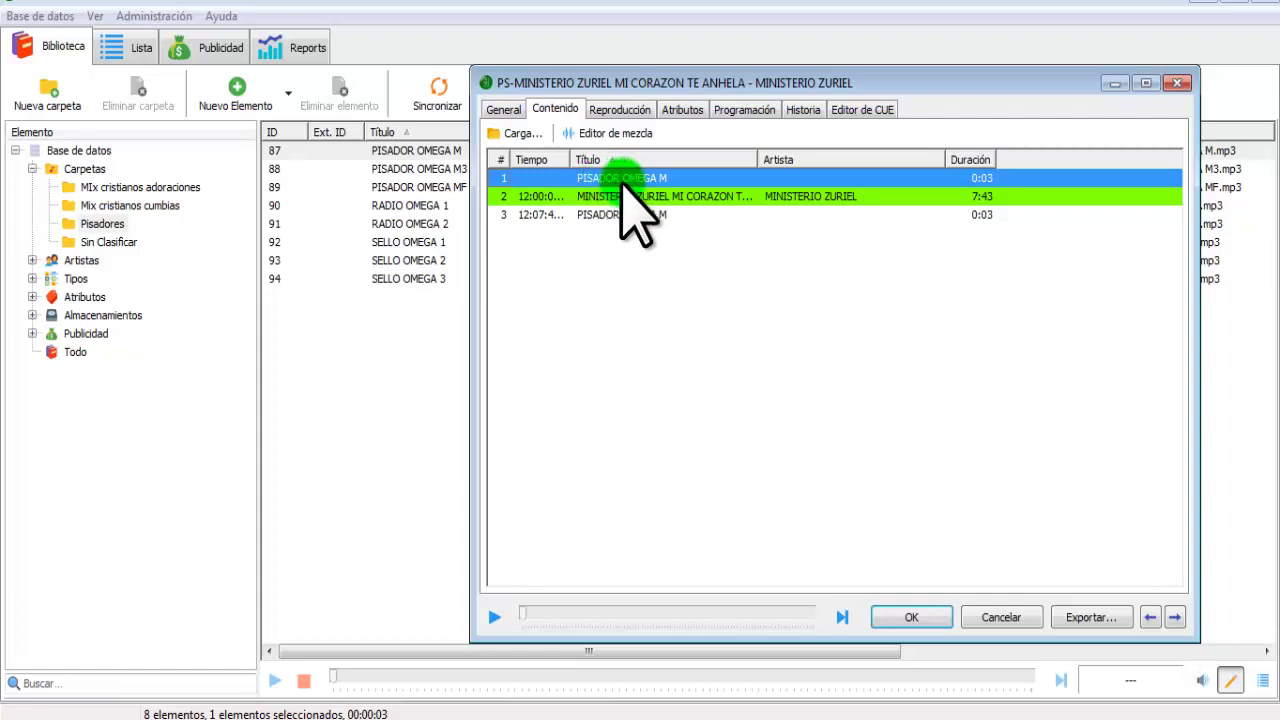
pyautogui.click(605, 214)
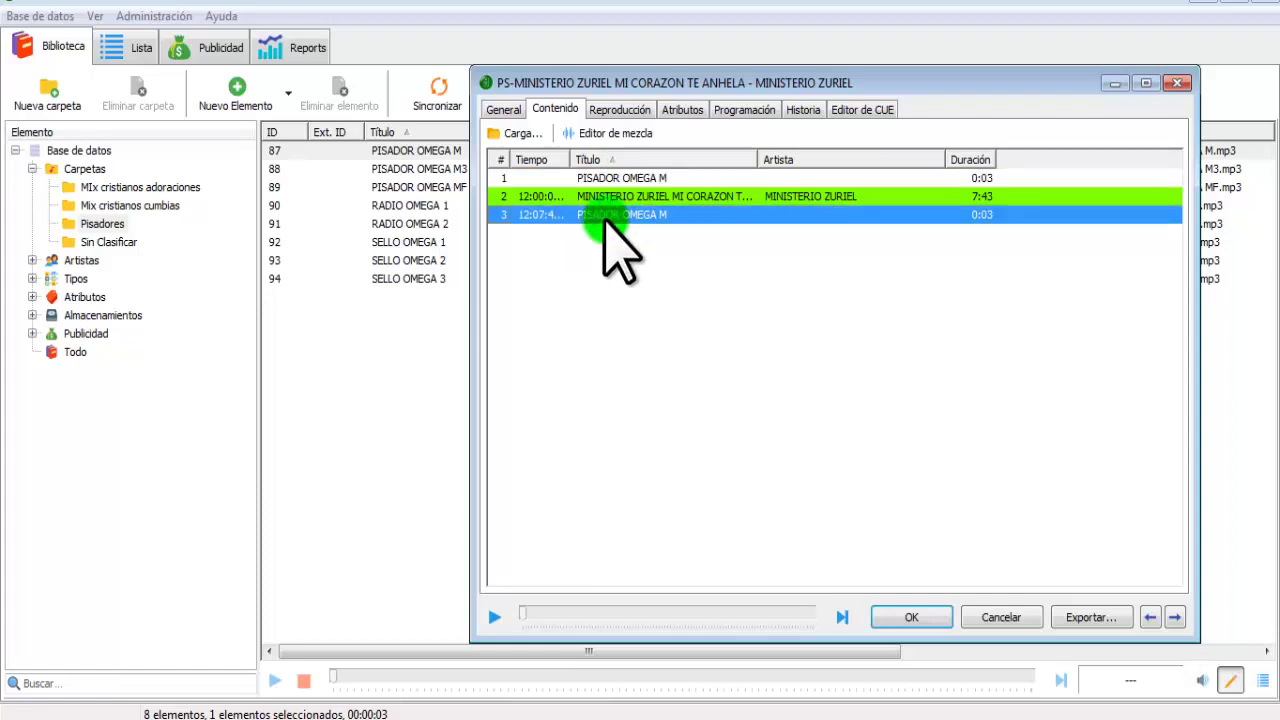
# Step: Open all three PS- container items in the mix editor and move the last PISADOR OMEGA M to about 3:41 in the song
pyautogui.click(634, 290)
pyautogui.moveTo(828, 350); pyautogui.dragTo(605, 162)
pyautogui.click(610, 133)
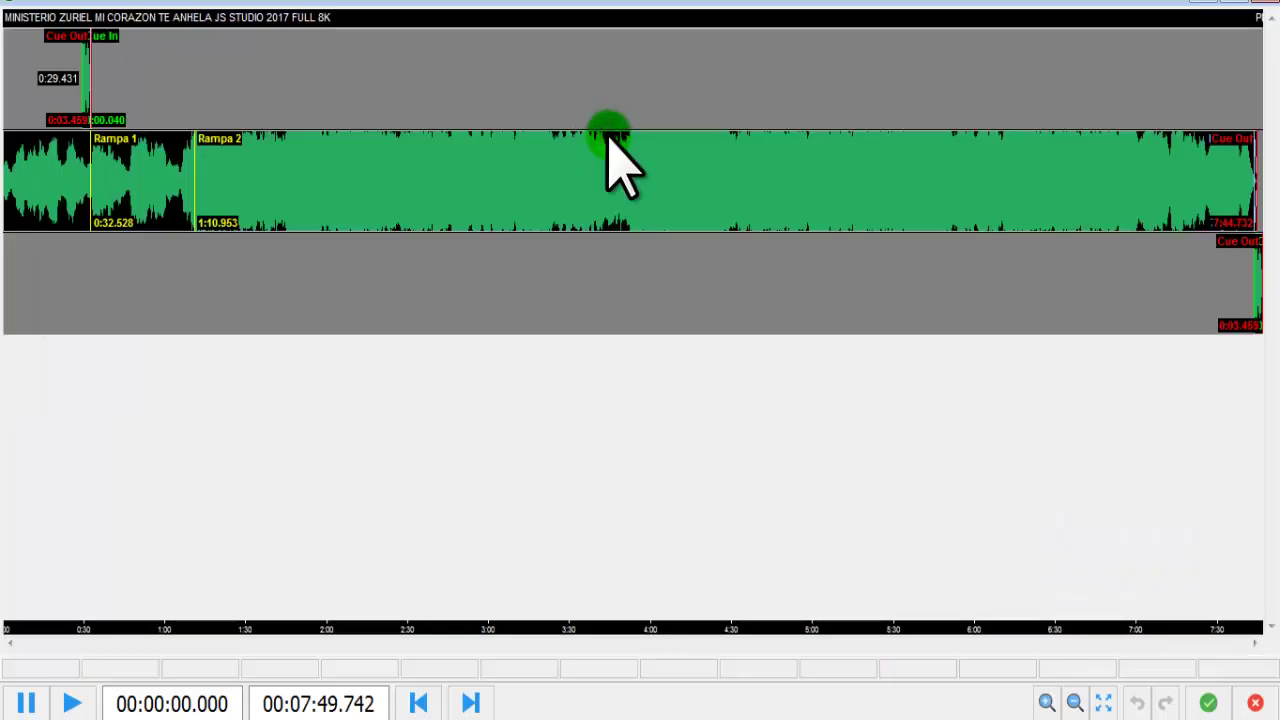
pyautogui.moveTo(83, 94); pyautogui.dragTo(80, 87)
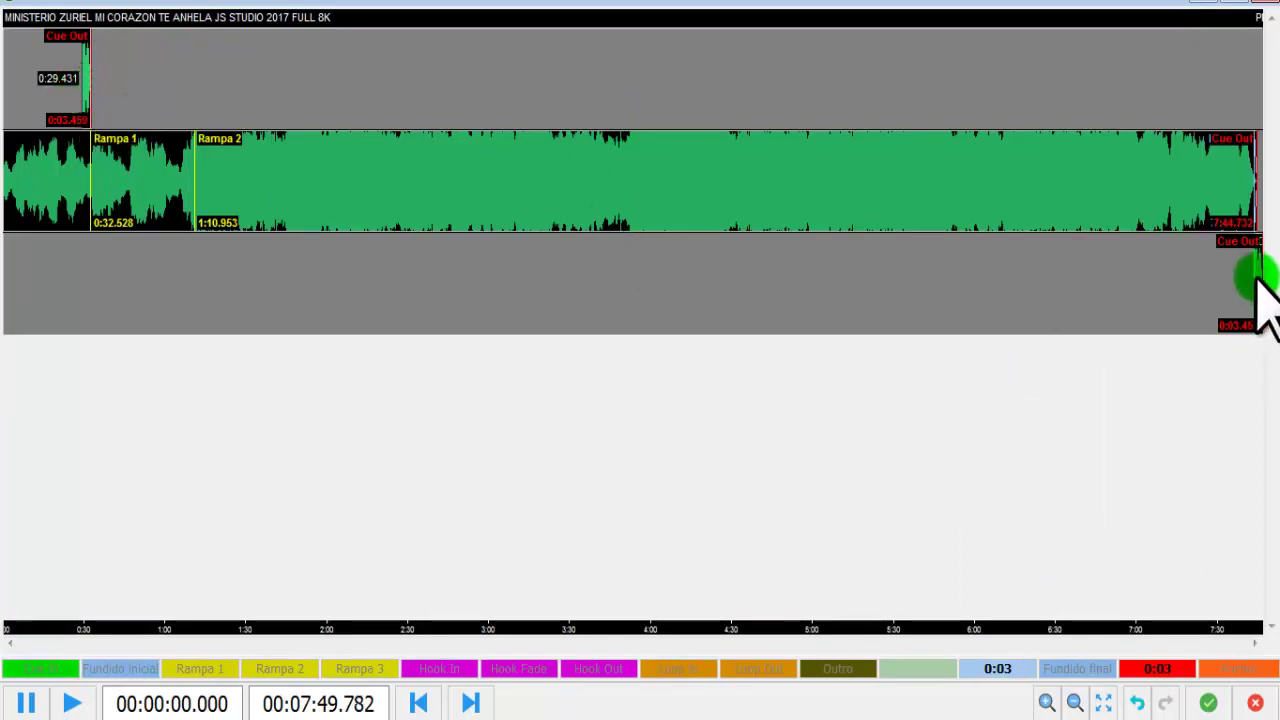
pyautogui.click(1258, 280)
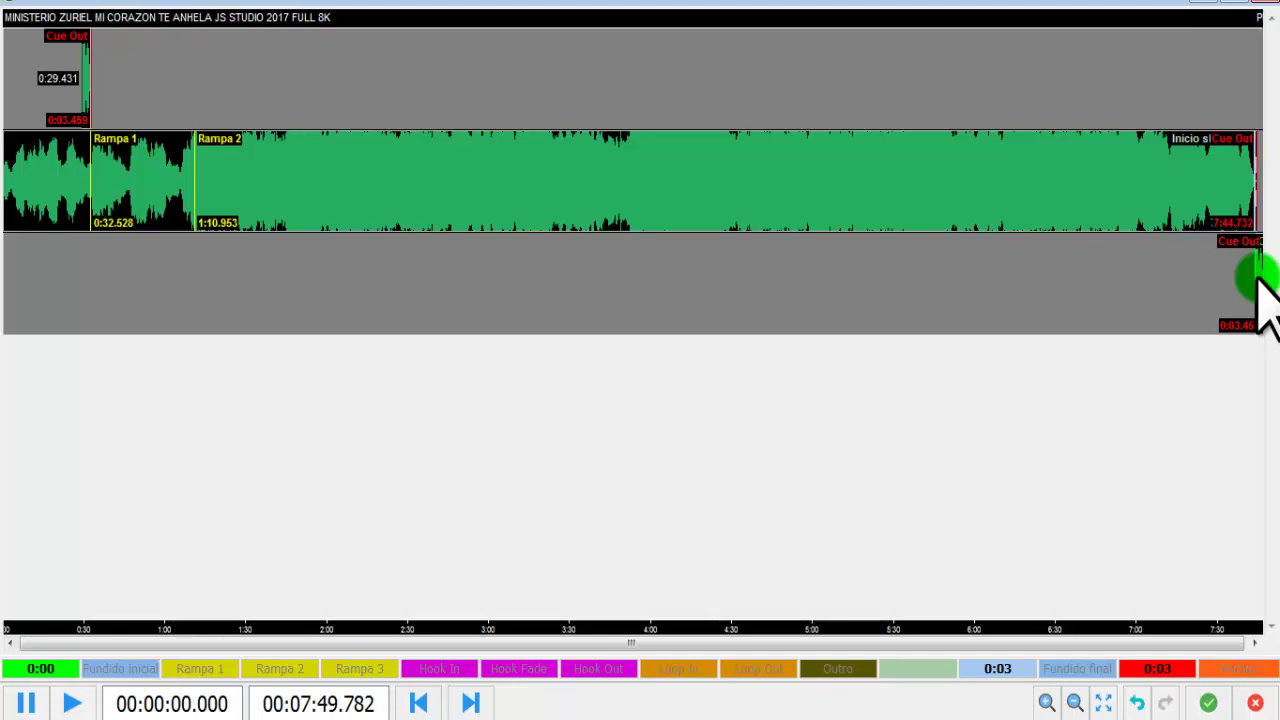
pyautogui.moveTo(1258, 275)
pyautogui.mouseDown()
pyautogui.moveTo(1233, 290)
pyautogui.moveTo(577, 310)
pyautogui.moveTo(620, 309)
pyautogui.moveTo(589, 309)
pyautogui.moveTo(617, 320)
pyautogui.mouseUp()
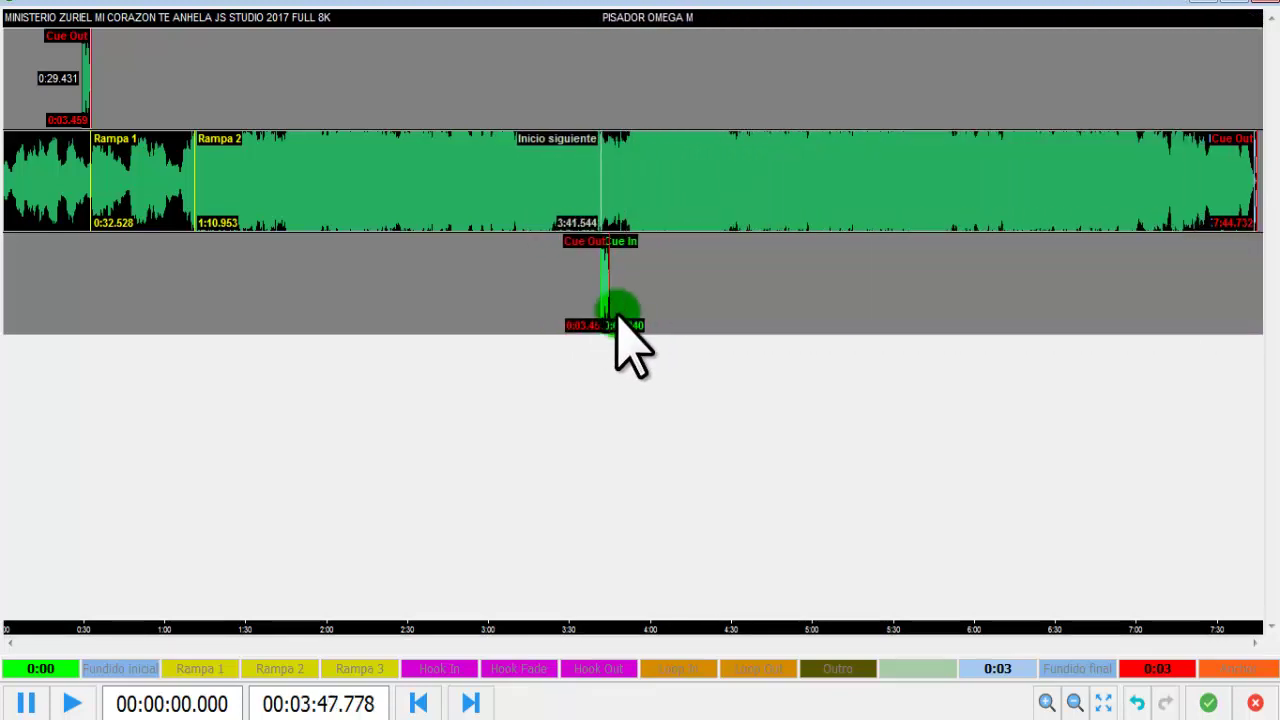
# Step: Listen to the mix at several points in the song between about 3:33 and 1:43, then pause it
pyautogui.click(557, 274)
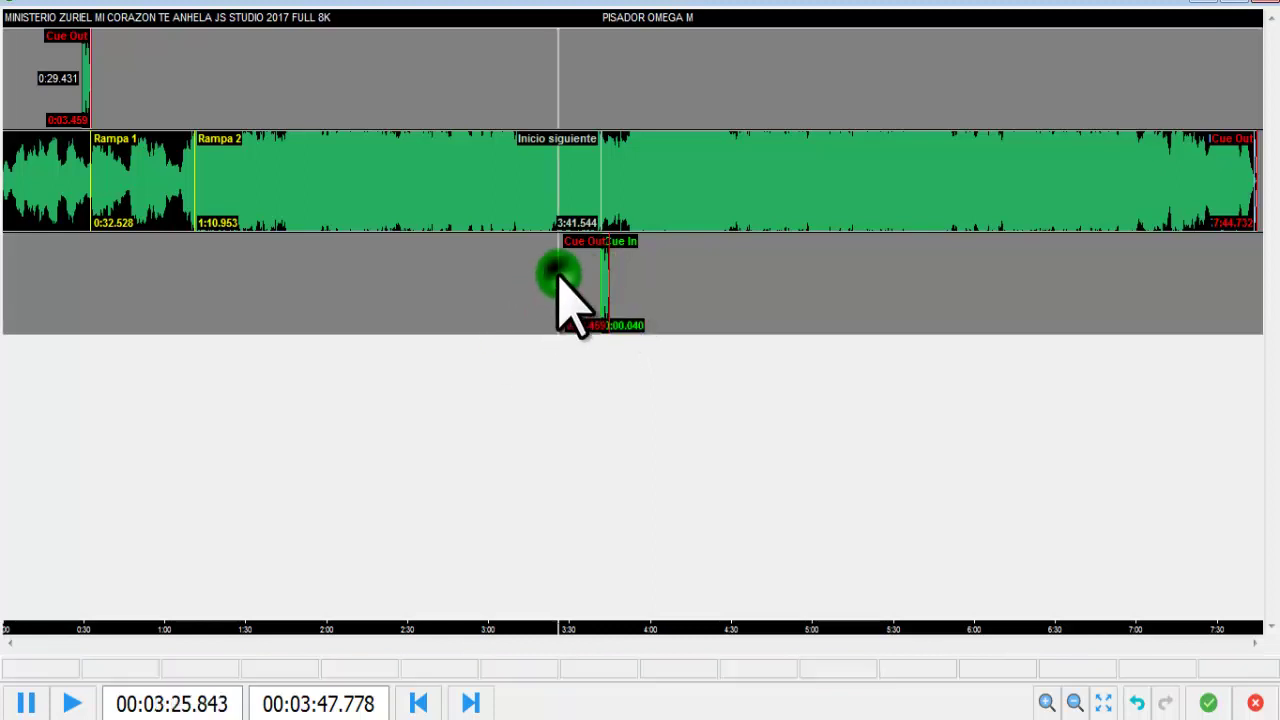
pyautogui.click(576, 212)
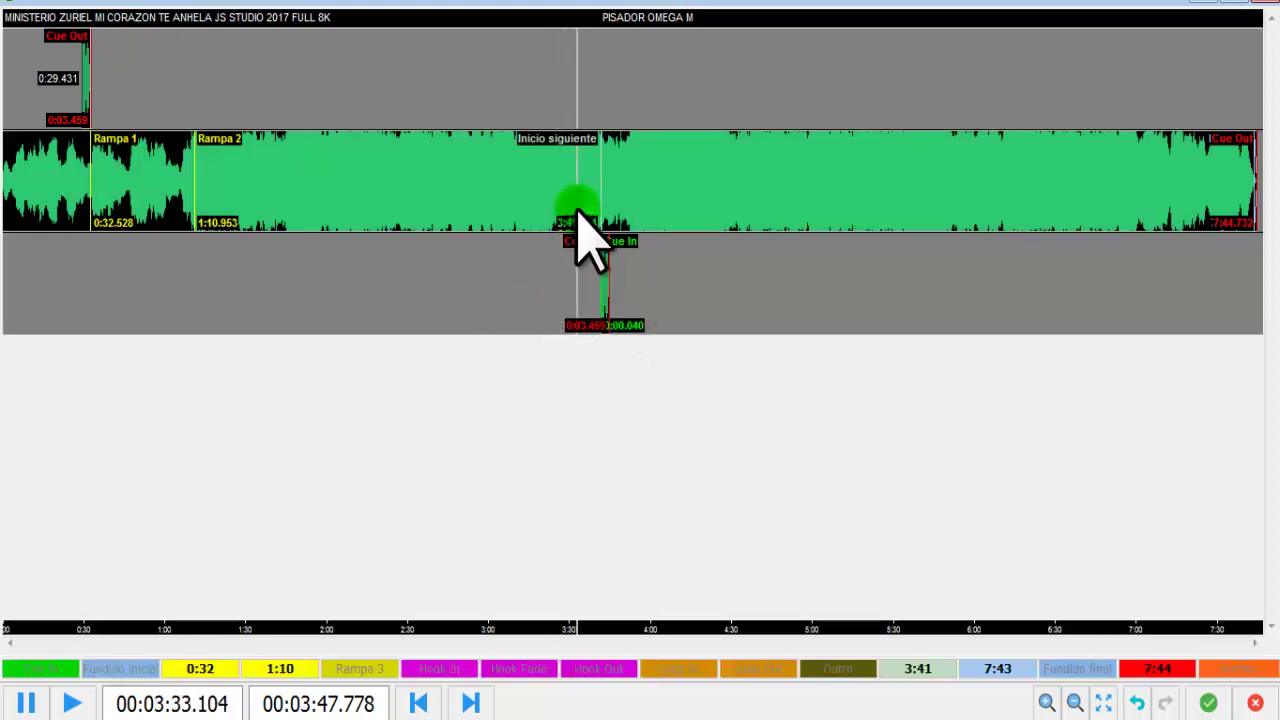
pyautogui.click(525, 206)
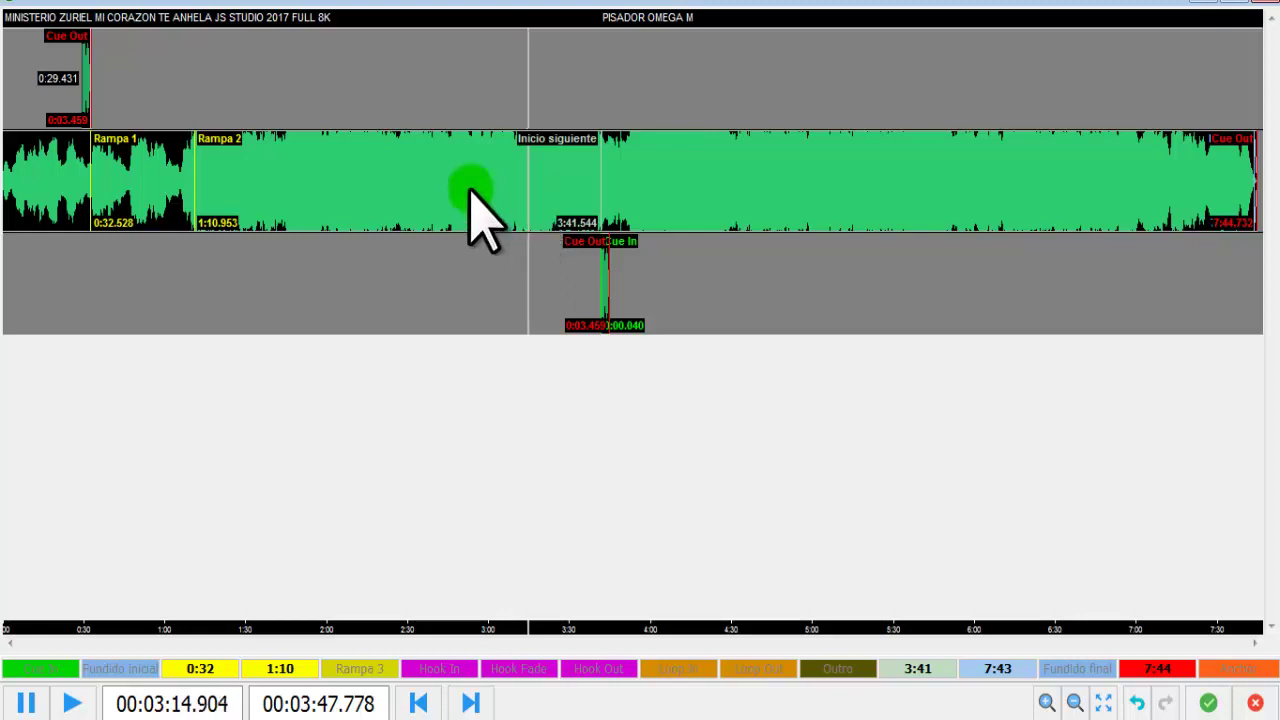
pyautogui.click(325, 175)
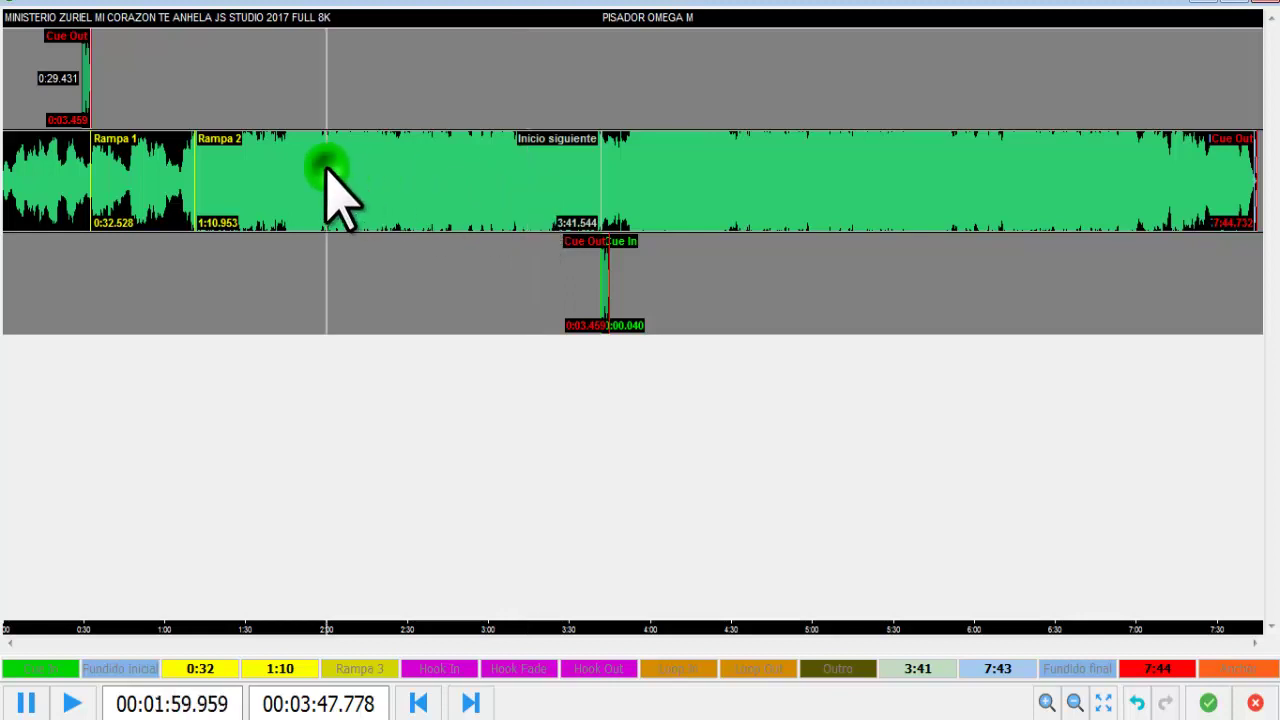
pyautogui.click(276, 172)
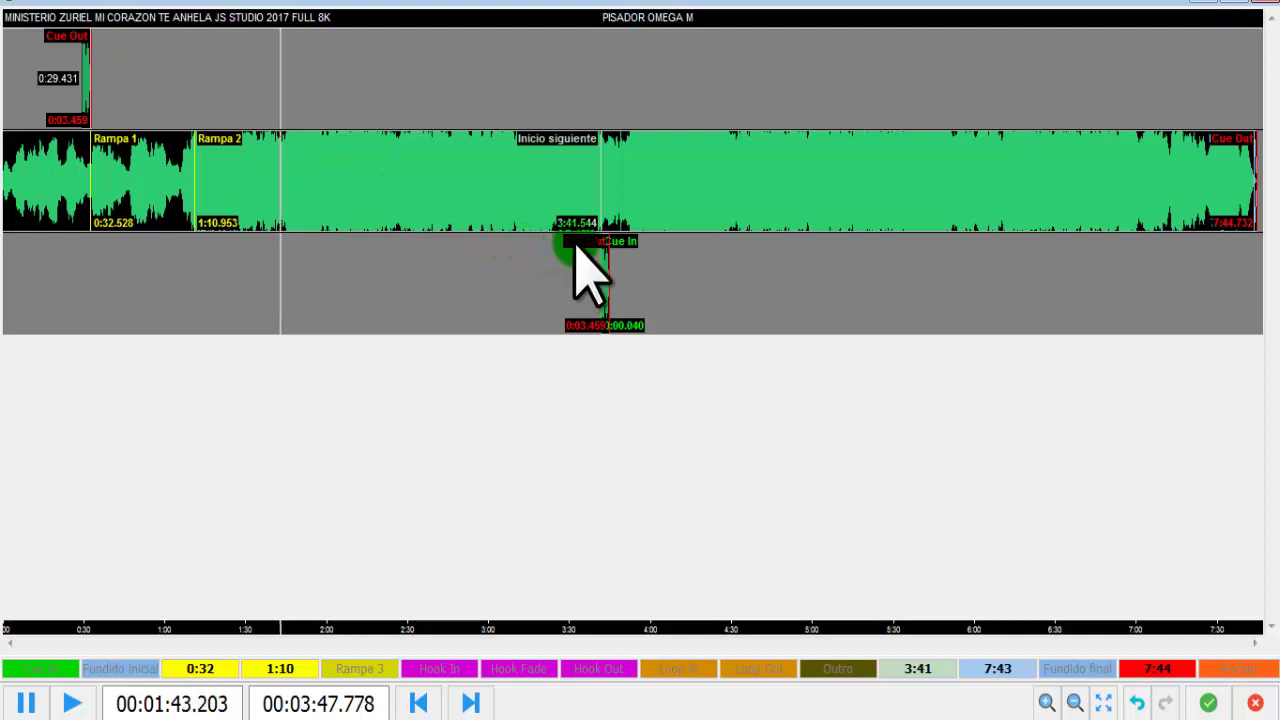
pyautogui.click(24, 700)
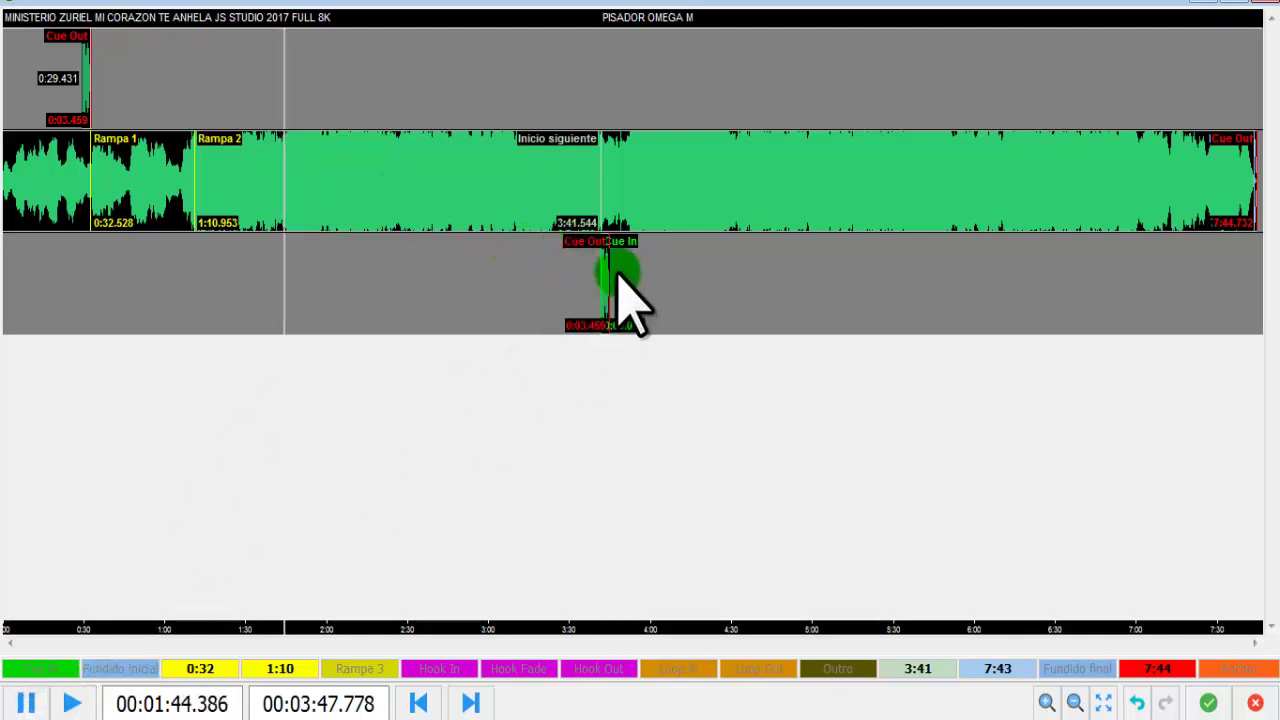
# Step: Move the last PISADOR OMEGA M jingle earlier, to start at about 0:48 in the song
pyautogui.moveTo(617, 275)
pyautogui.mouseDown()
pyautogui.moveTo(614, 200)
pyautogui.moveTo(607, 248)
pyautogui.mouseUp()
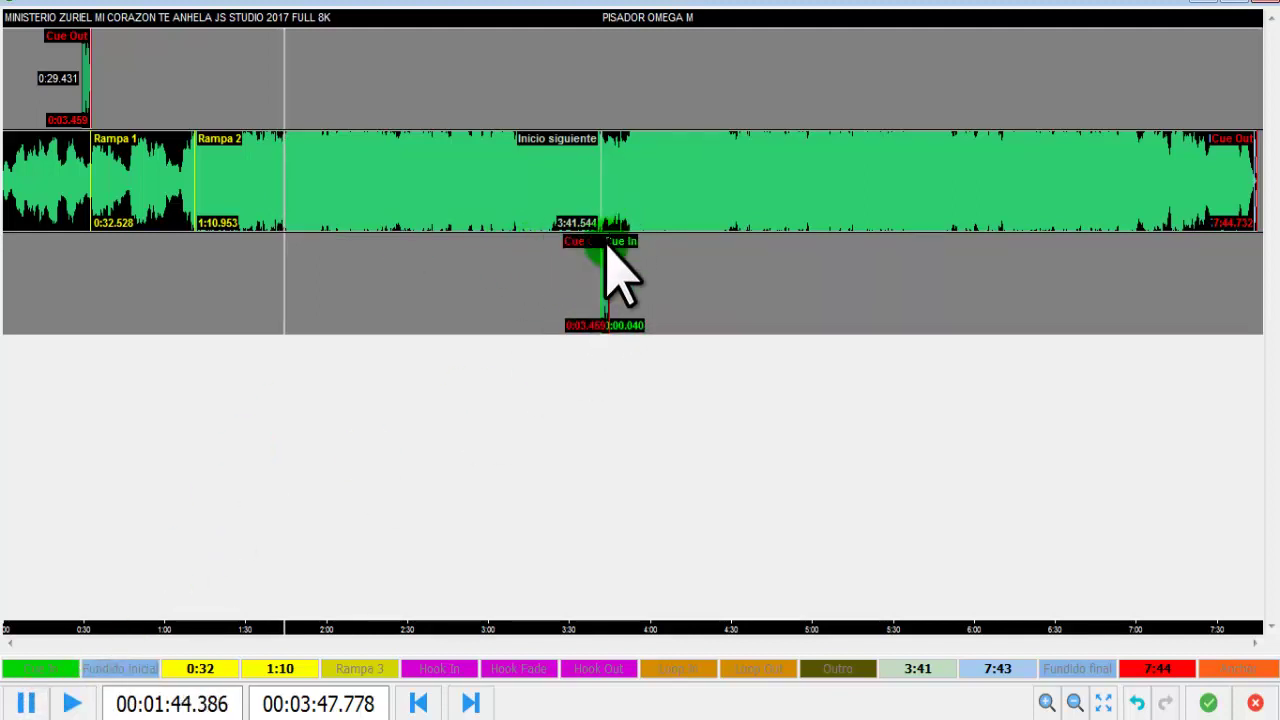
pyautogui.moveTo(606, 245)
pyautogui.mouseDown()
pyautogui.moveTo(580, 215)
pyautogui.moveTo(546, 208)
pyautogui.moveTo(590, 190)
pyautogui.moveTo(600, 195)
pyautogui.moveTo(80, 150)
pyautogui.moveTo(143, 143)
pyautogui.moveTo(145, 197)
pyautogui.mouseUp()
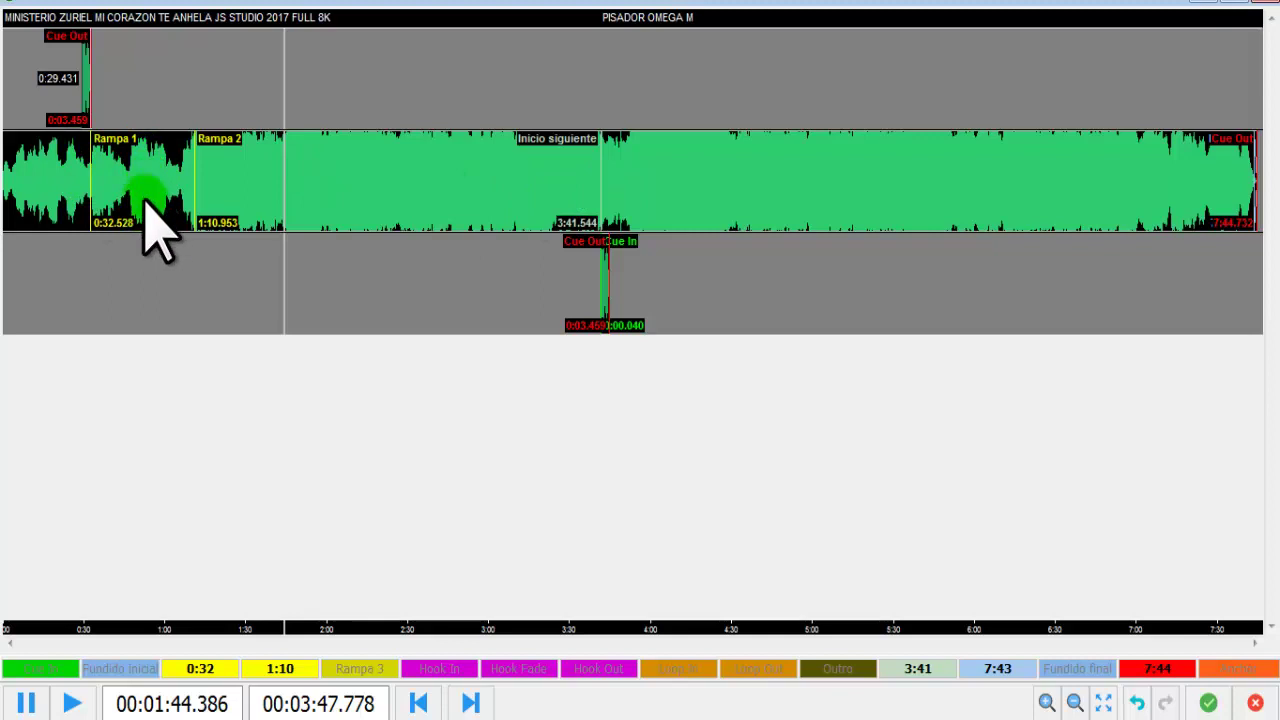
pyautogui.moveTo(145, 200)
pyautogui.mouseDown()
pyautogui.moveTo(666, 300)
pyautogui.moveTo(569, 286)
pyautogui.moveTo(836, 275)
pyautogui.moveTo(713, 295)
pyautogui.moveTo(654, 266)
pyautogui.moveTo(123, 266)
pyautogui.moveTo(137, 268)
pyautogui.mouseUp()
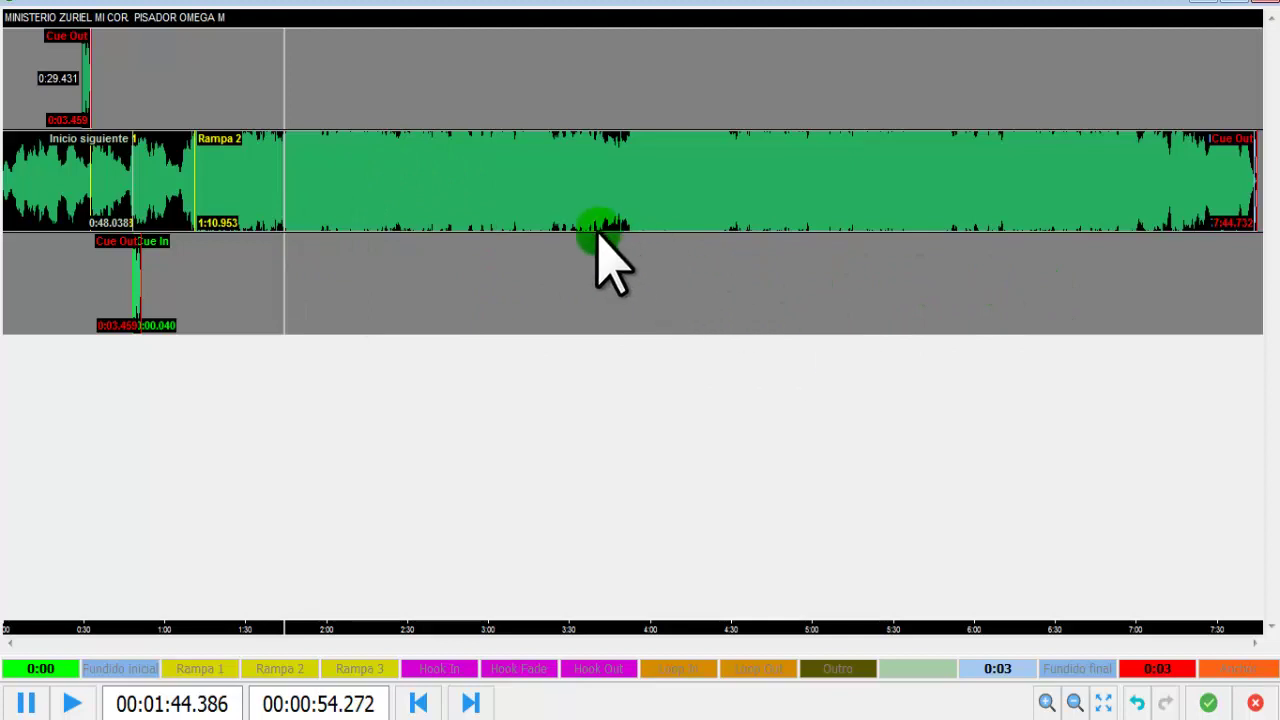
pyautogui.click(1207, 706)
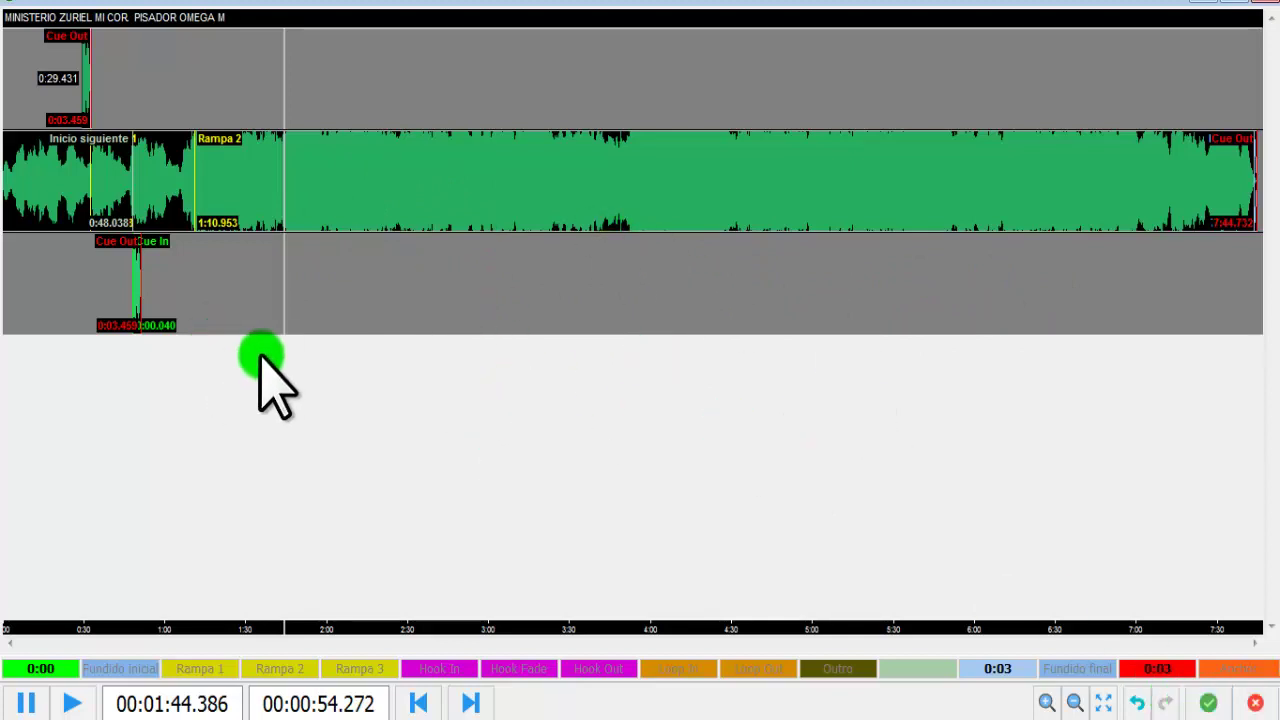
# Step: Preview the song around 2:30, shift the last jingle to start at about 0:46, and accept the mix
pyautogui.click(356, 196)
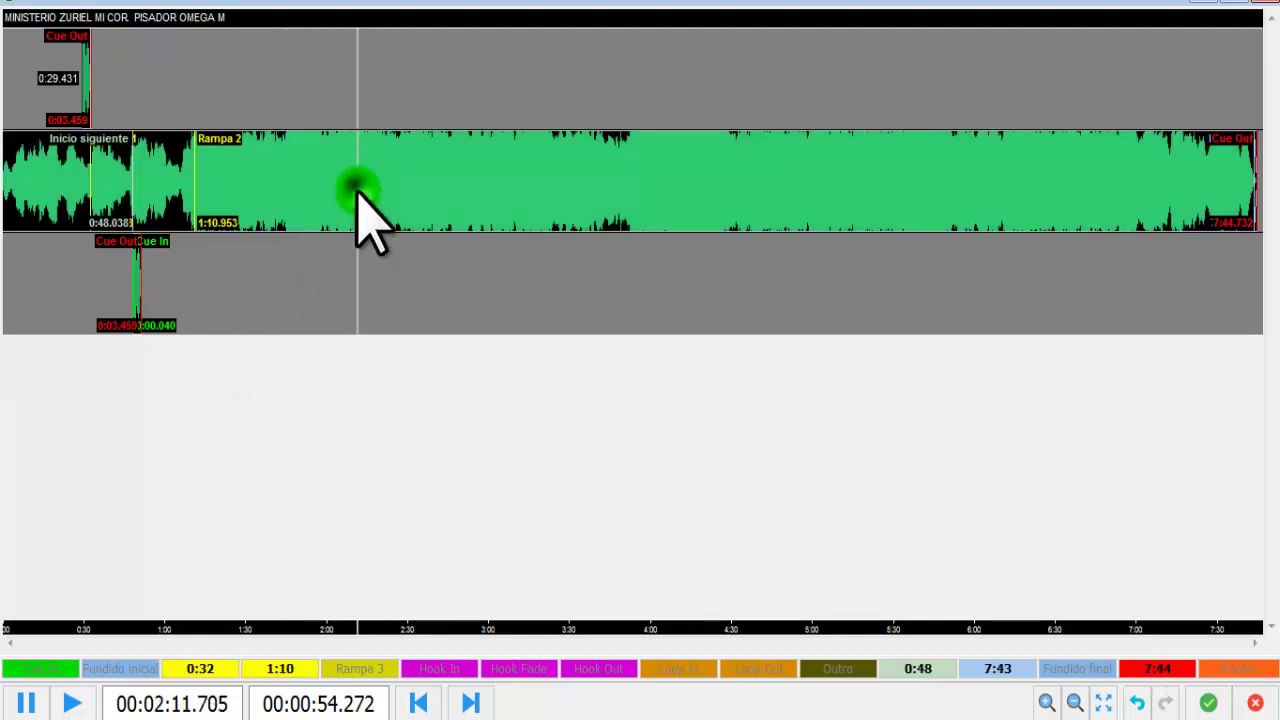
pyautogui.click(408, 186)
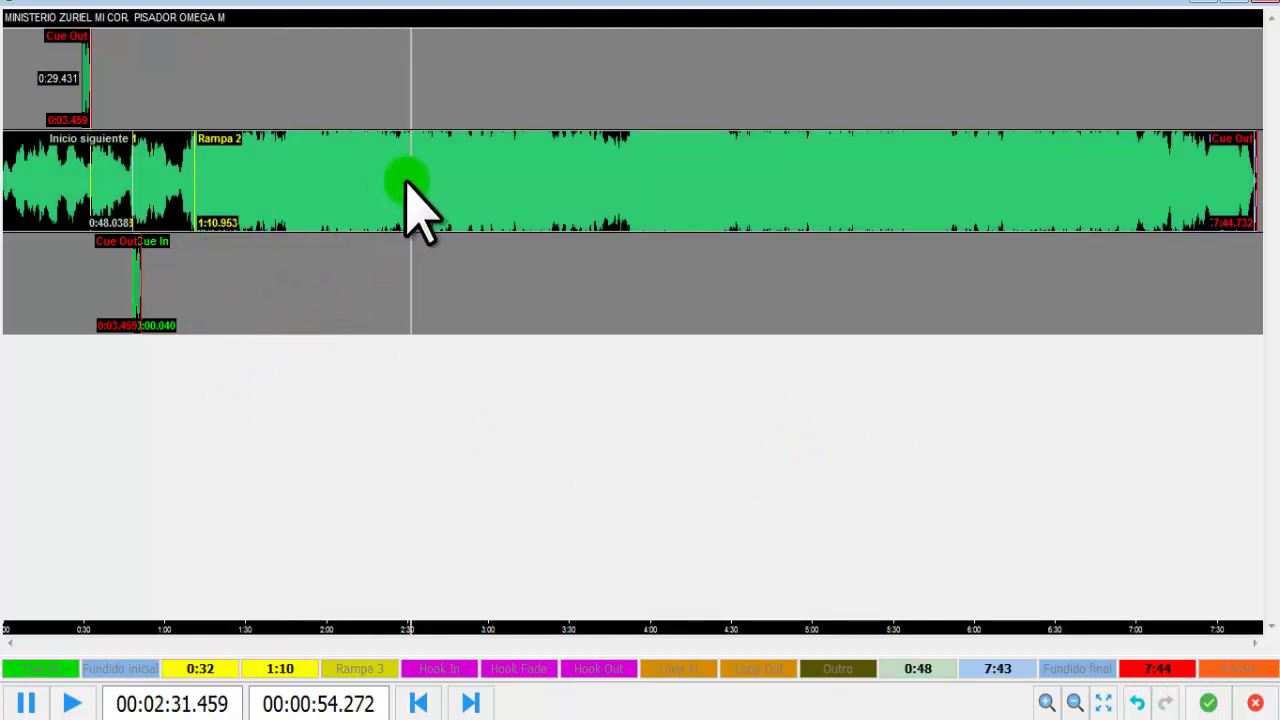
pyautogui.click(406, 185)
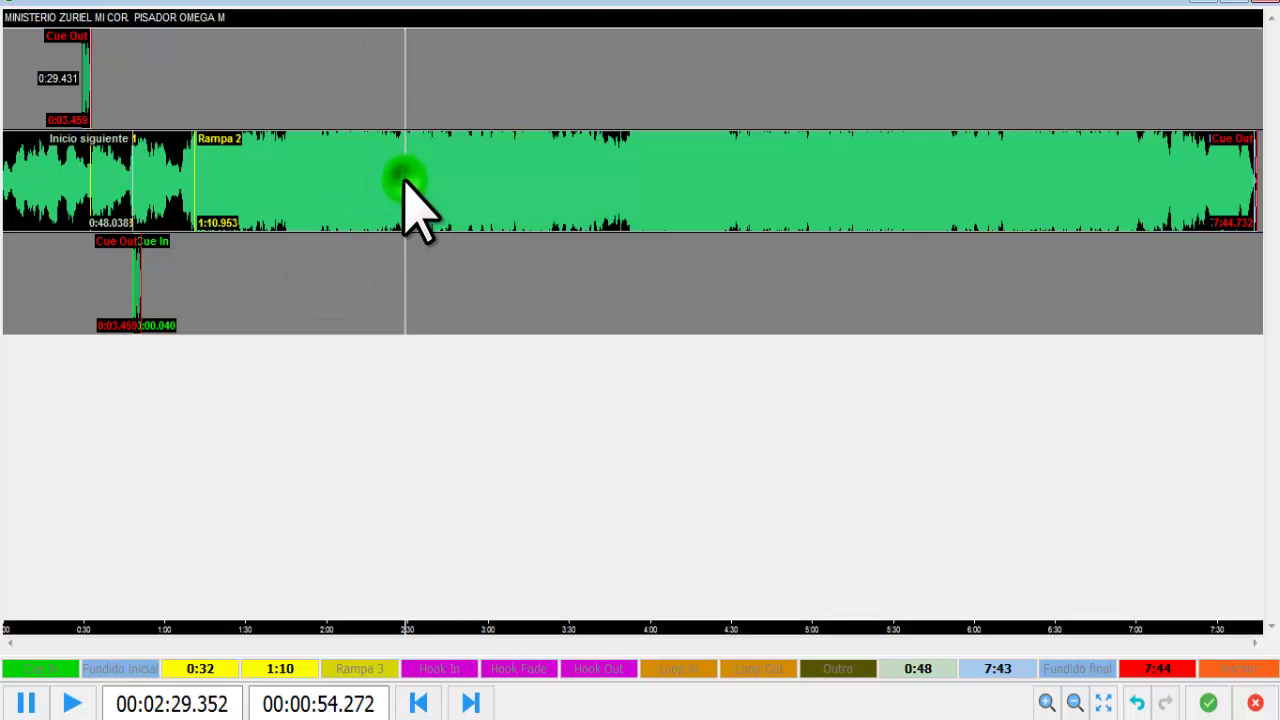
pyautogui.moveTo(134, 286)
pyautogui.mouseDown()
pyautogui.moveTo(415, 282)
pyautogui.moveTo(130, 271)
pyautogui.mouseUp()
pyautogui.click(26, 703)
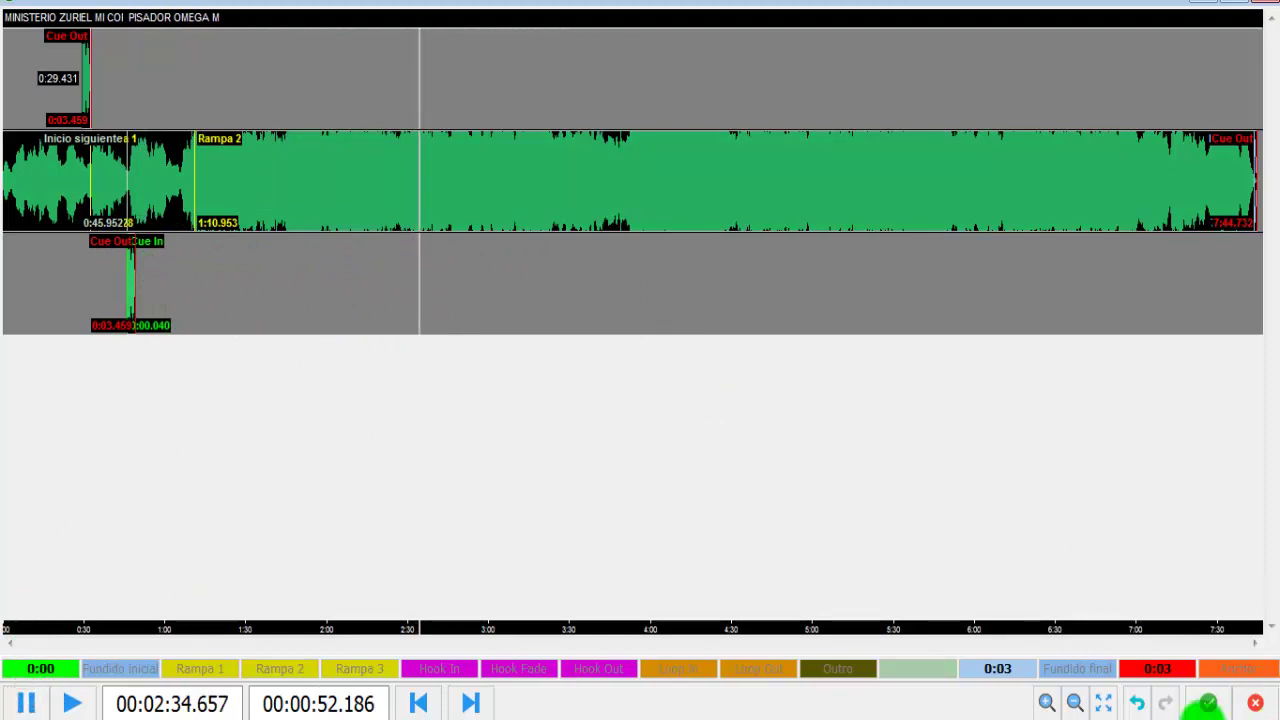
pyautogui.click(1208, 702)
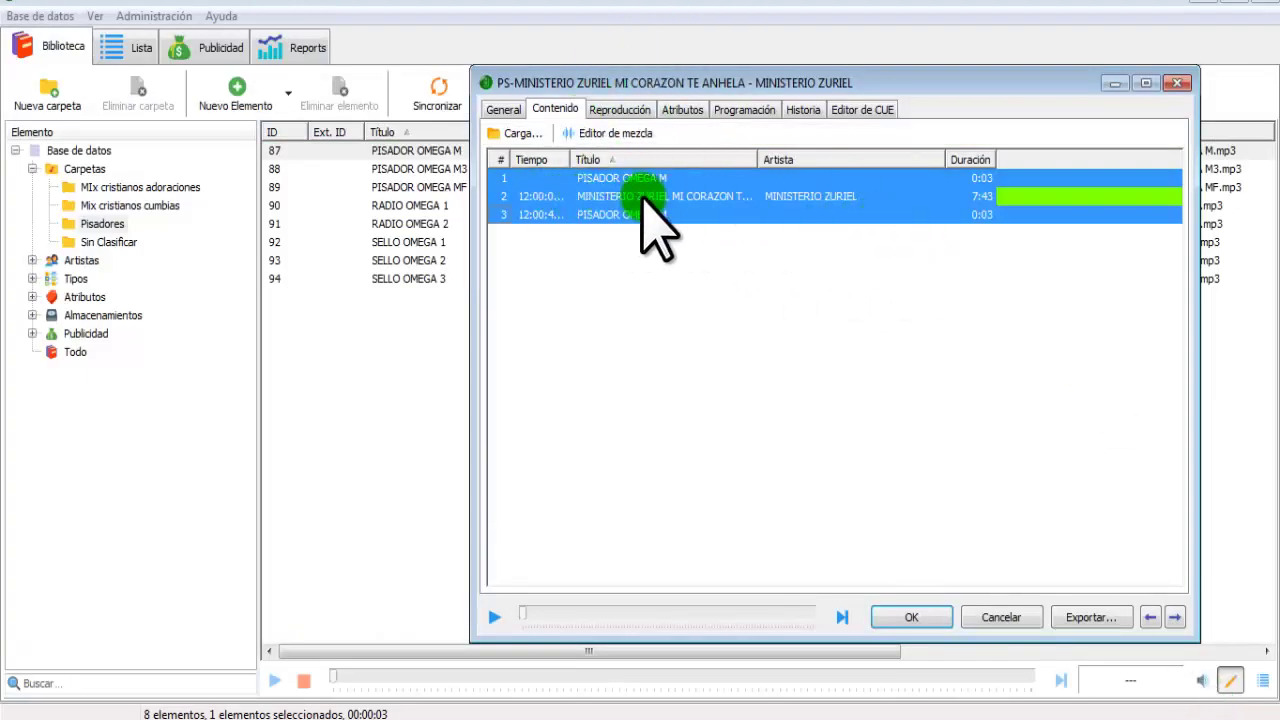
# Step: Check the three items in the content list and save the PS- container
pyautogui.click(617, 196)
pyautogui.click(605, 178)
pyautogui.click(610, 214)
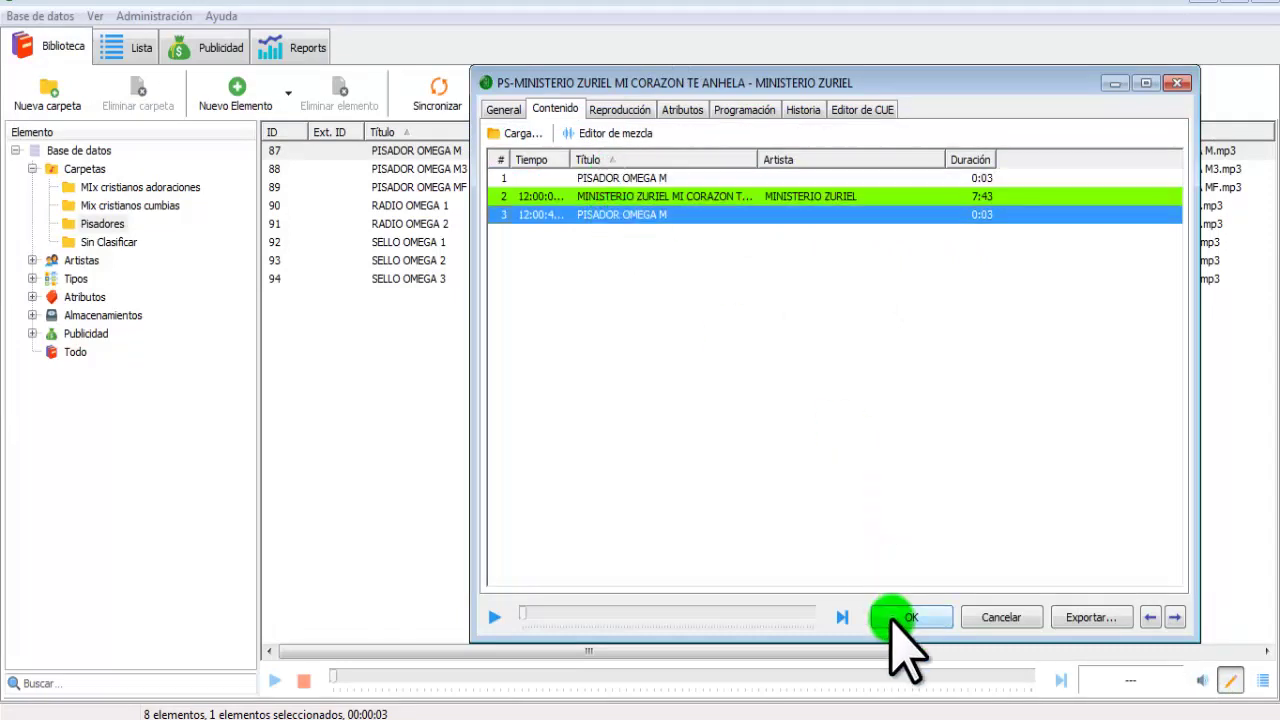
pyautogui.click(908, 617)
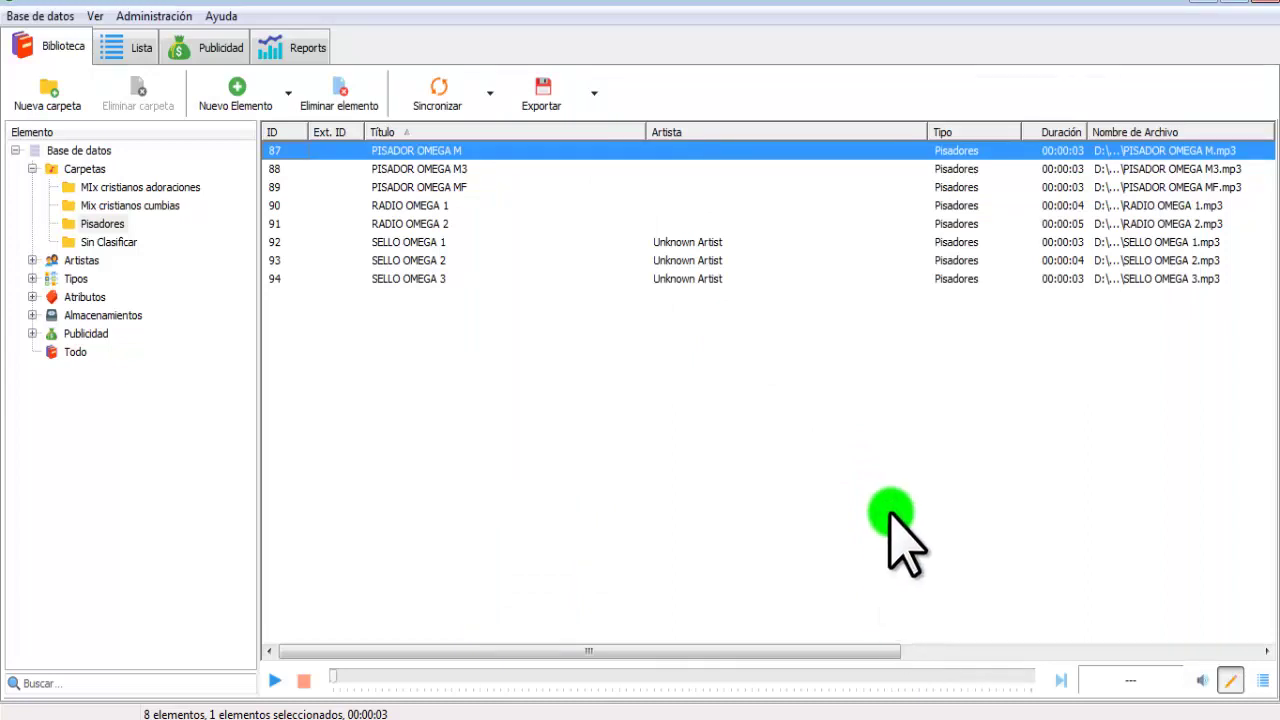
# Step: Reopen the PS- container from the Mix cristianos cumbias folder and review the placement of its jingles in the mix editor
pyautogui.click(112, 205)
pyautogui.doubleClick(461, 262)
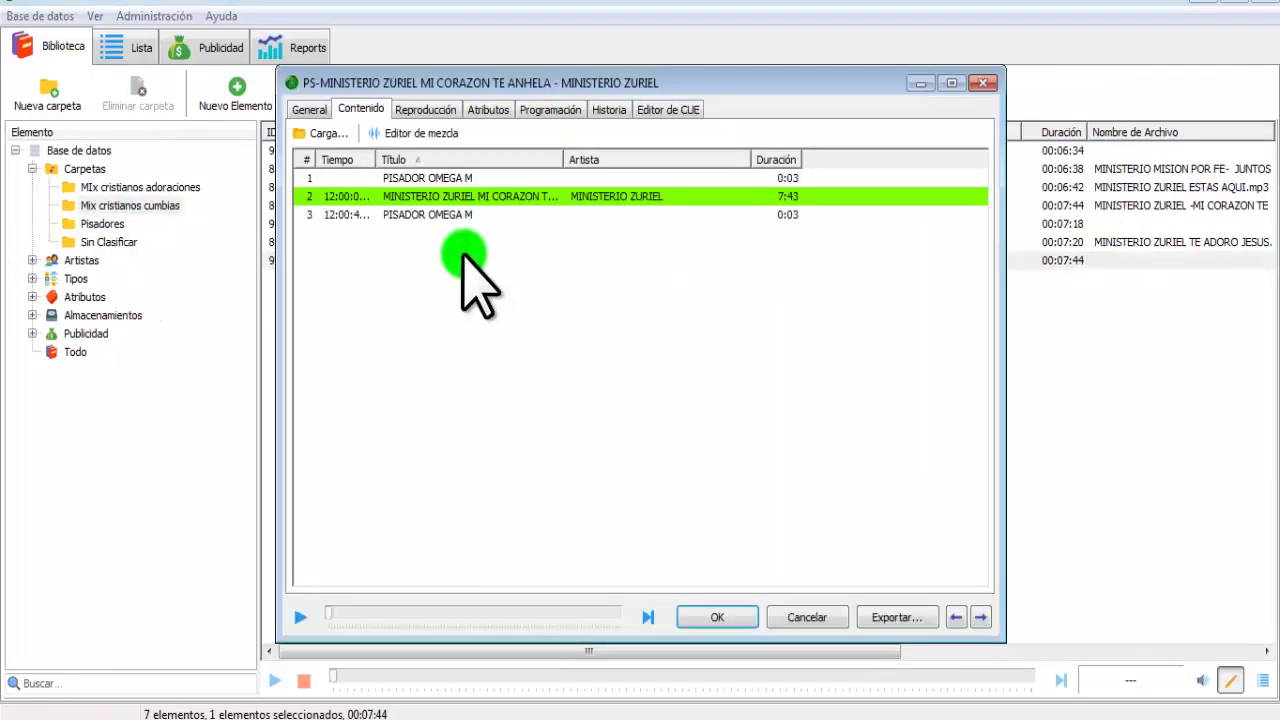
pyautogui.moveTo(420, 178); pyautogui.dragTo(410, 218)
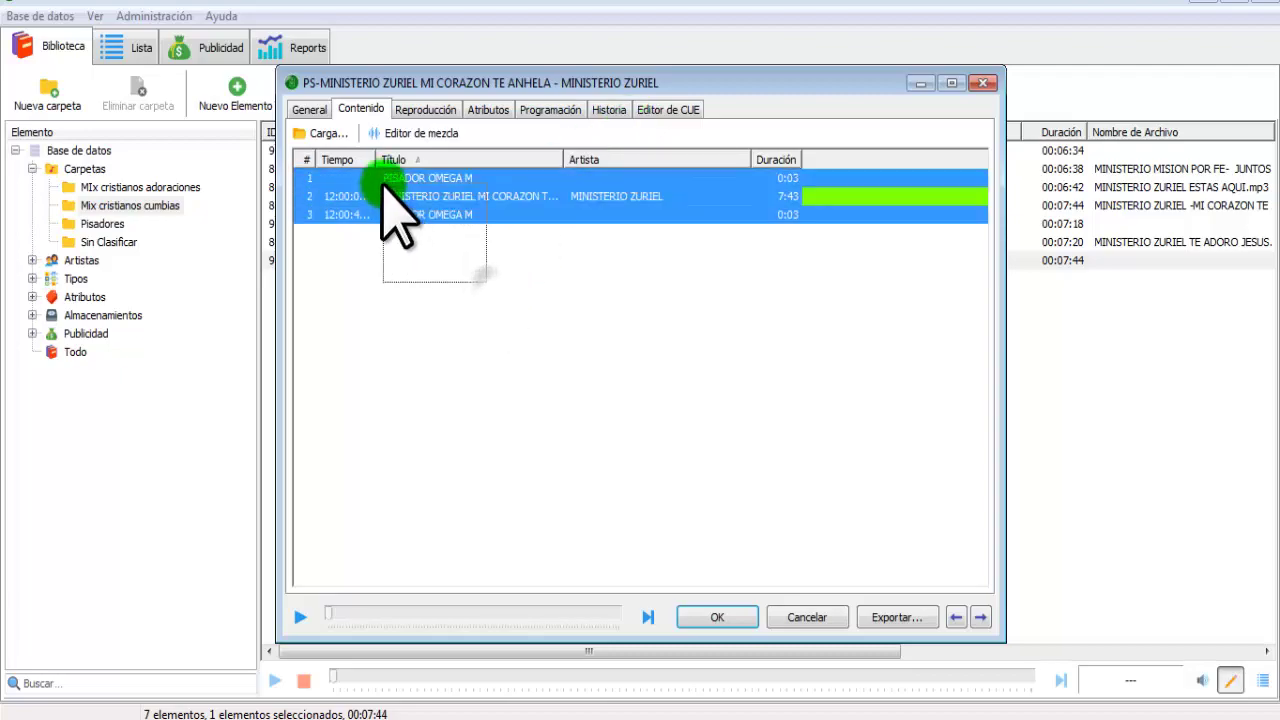
pyautogui.click(421, 133)
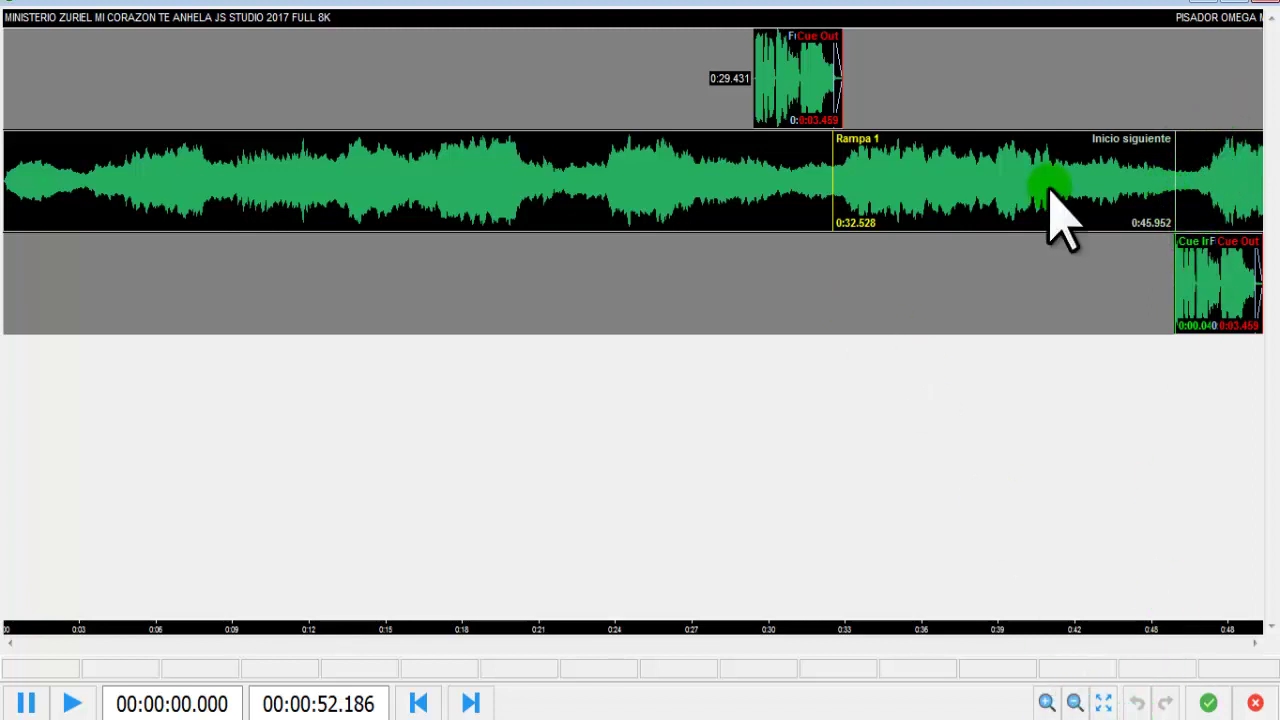
pyautogui.click(1229, 3)
pyautogui.click(1100, 113)
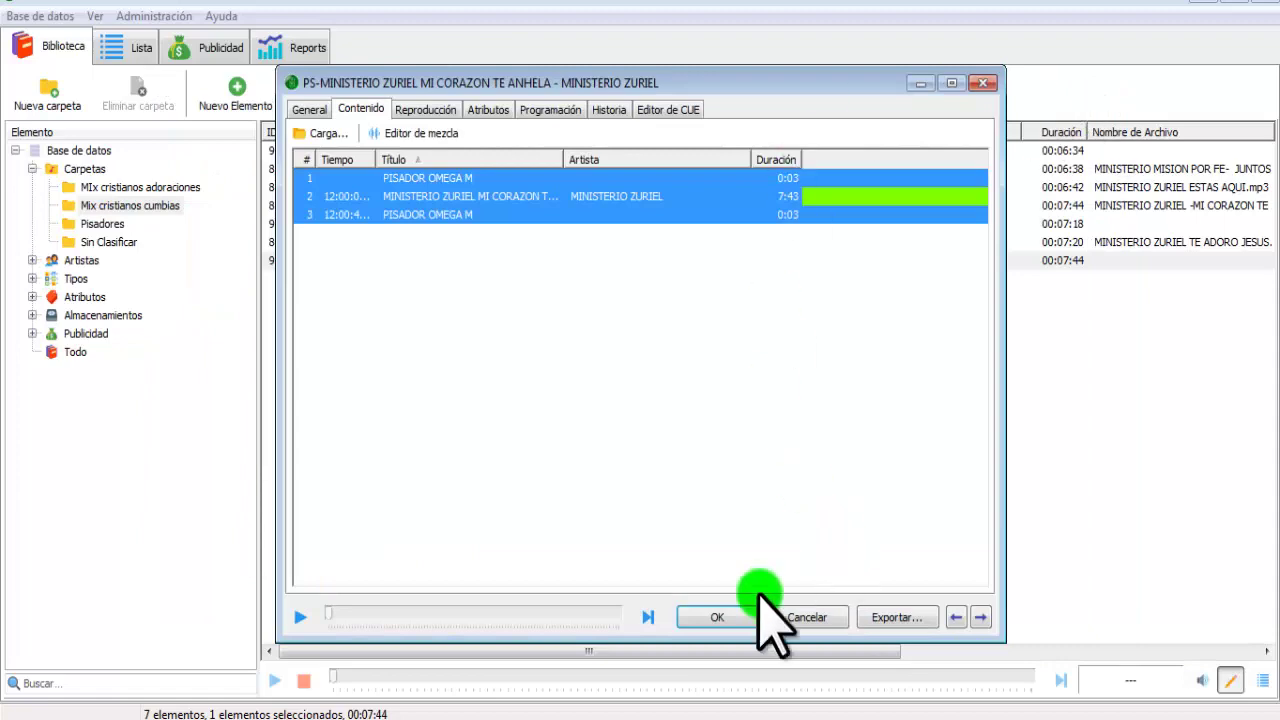
pyautogui.click(716, 617)
# Step: Switch to the playlist window, add the updated PS- container, and delete the older entry above it
pyautogui.click(771, 702)
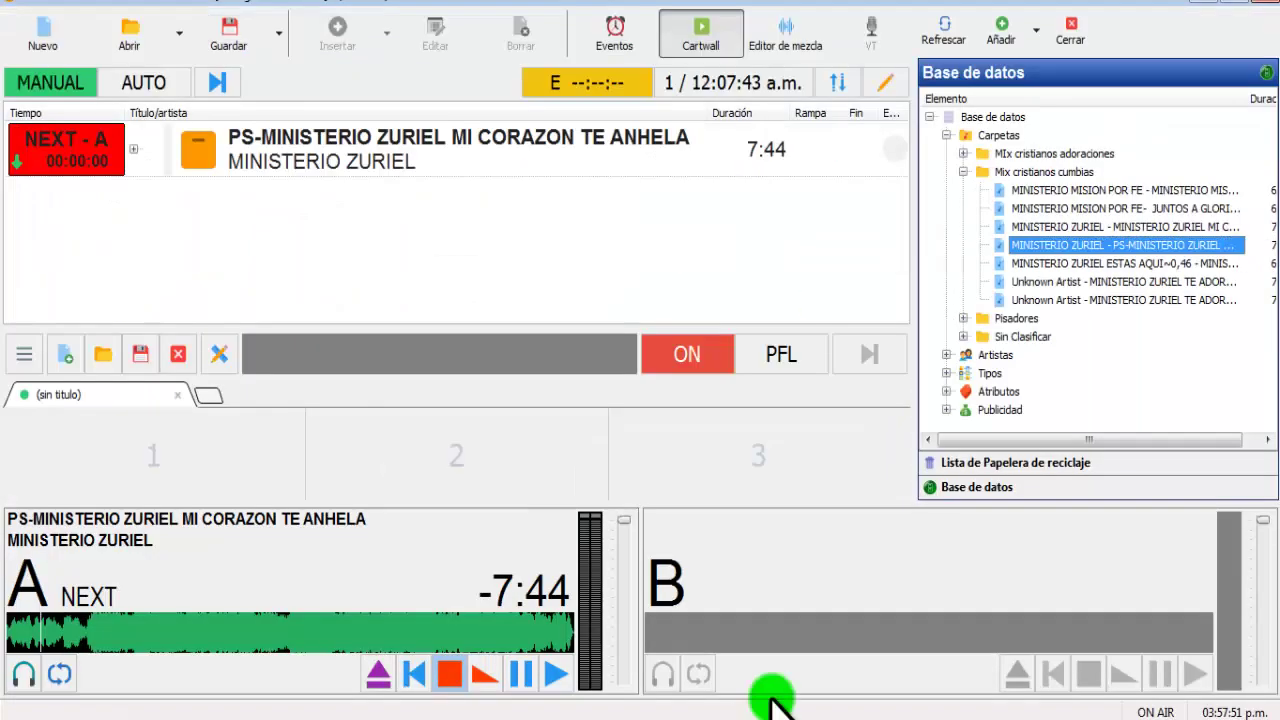
pyautogui.moveTo(1060, 245); pyautogui.dragTo(517, 186)
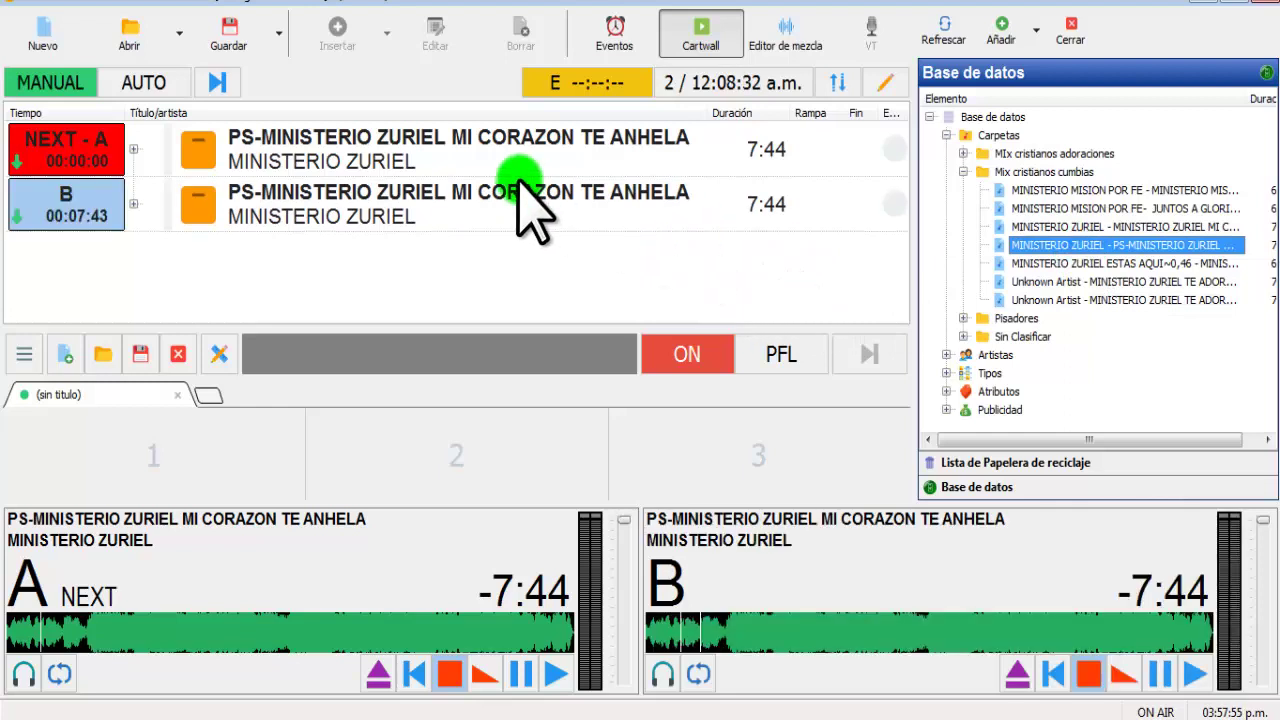
pyautogui.click(506, 168)
pyautogui.press('Delete')
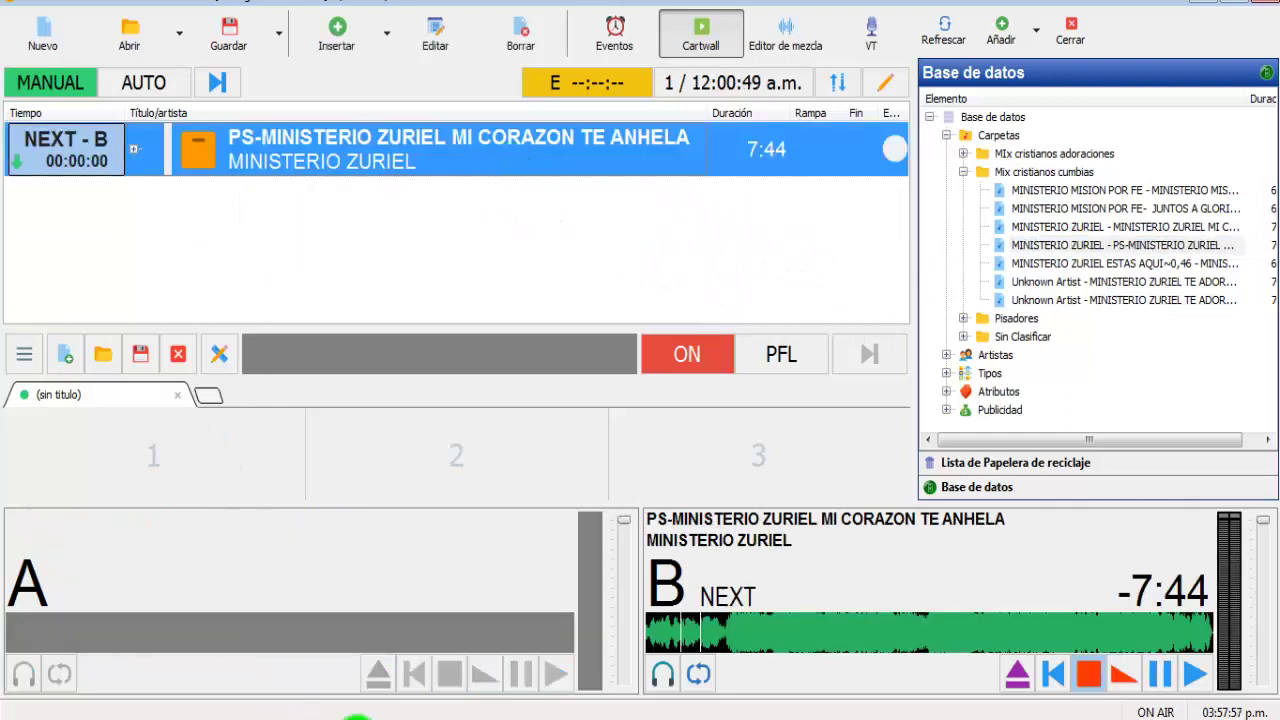
# Step: Play the updated PS- container on deck B to hear both jingles, then fade it out
pyautogui.click(1193, 674)
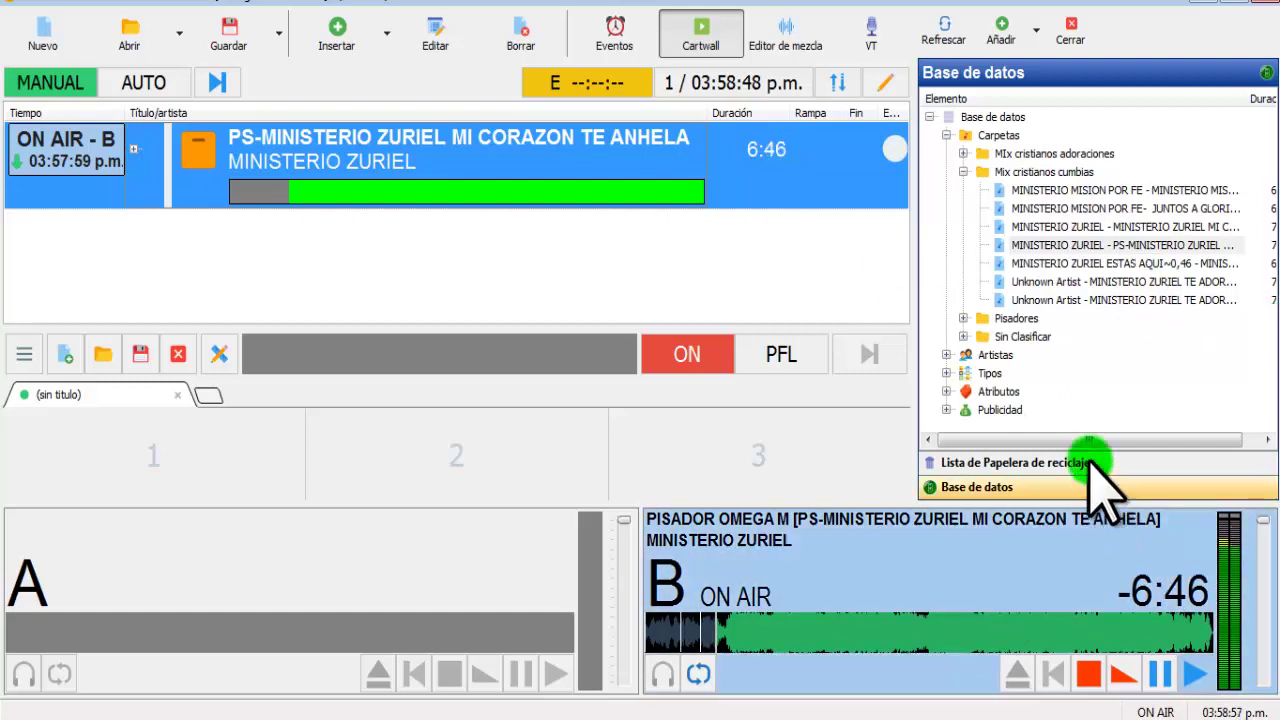
pyautogui.click(1127, 668)
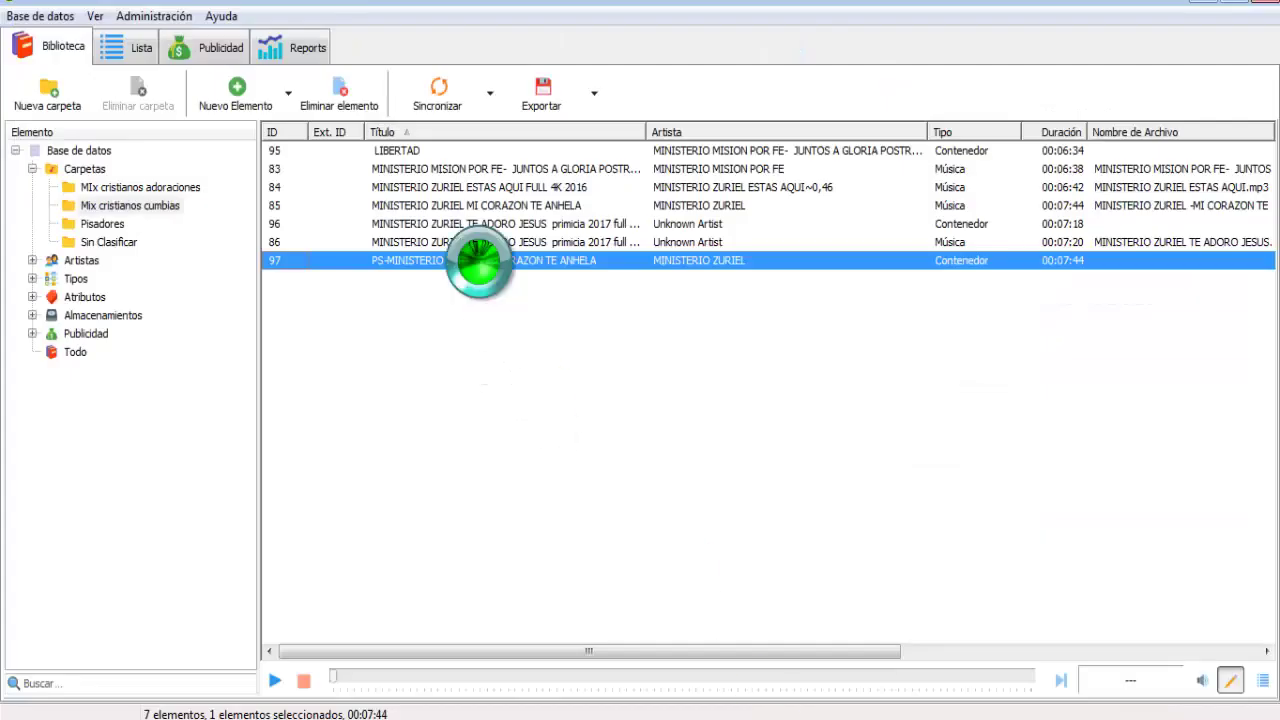
# Step: Adjust the volume envelopes of both PISADOR OMEGA M jingles in the PS- container's mix editor and accept the mix
pyautogui.doubleClick(481, 262)
pyautogui.moveTo(482, 262); pyautogui.dragTo(405, 180)
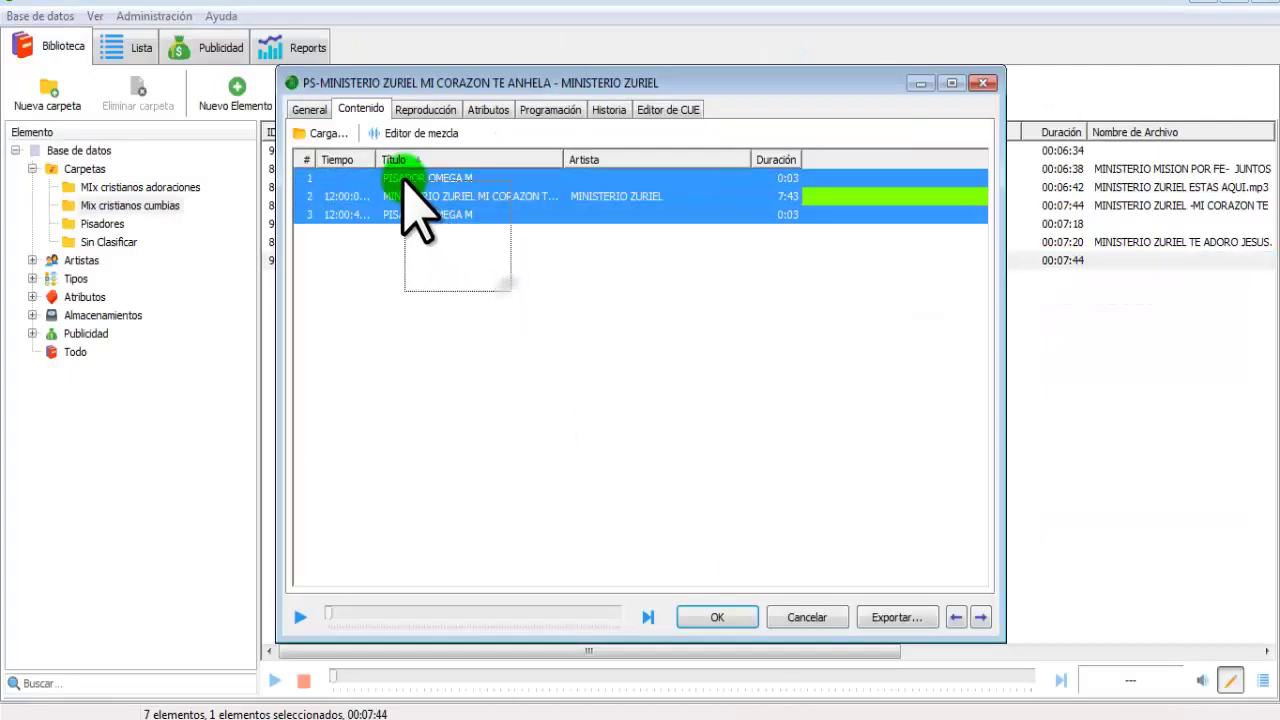
pyautogui.click(405, 133)
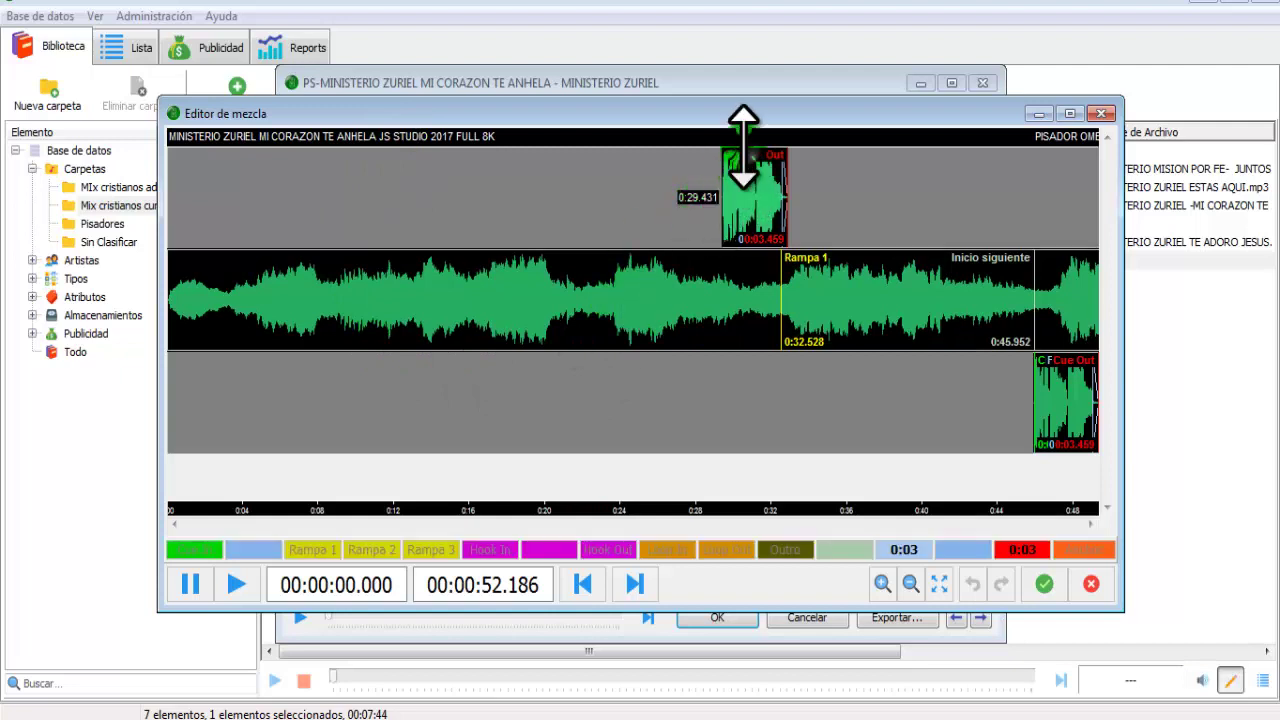
pyautogui.moveTo(743, 148); pyautogui.dragTo(745, 152)
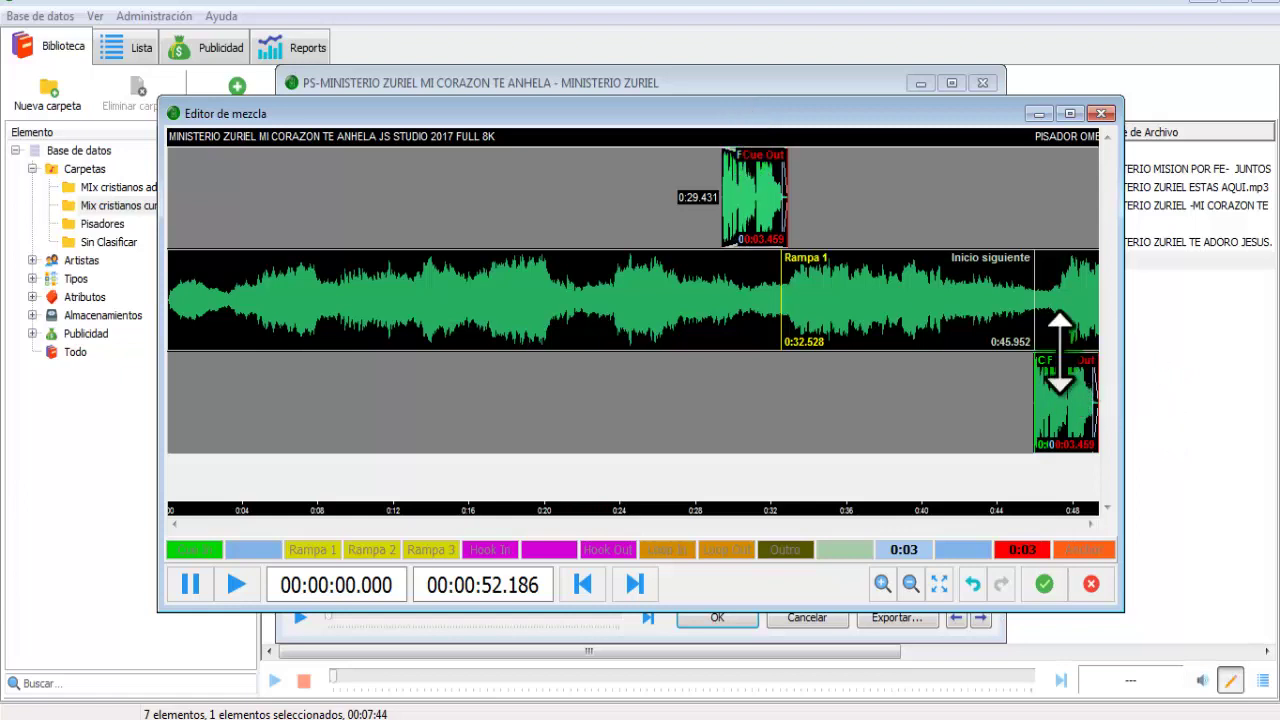
pyautogui.moveTo(1060, 360)
pyautogui.mouseDown()
pyautogui.moveTo(1060, 383)
pyautogui.moveTo(1060, 361)
pyautogui.moveTo(1036, 362)
pyautogui.mouseUp()
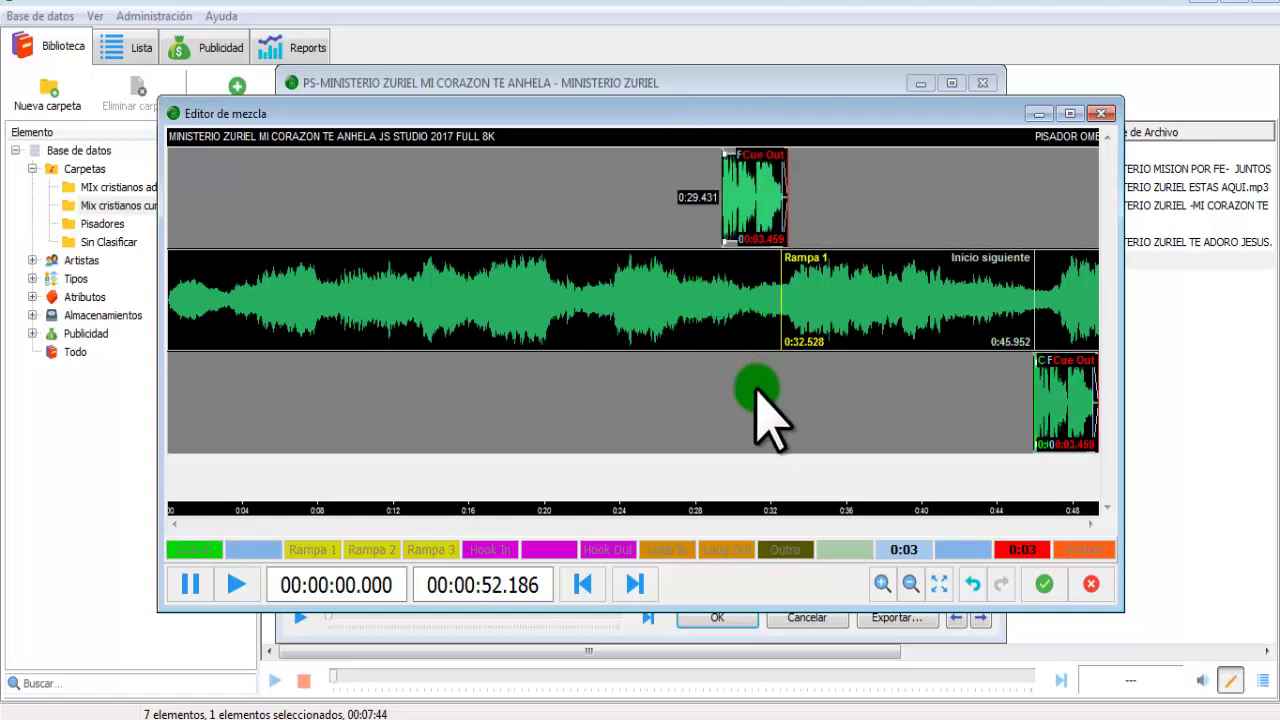
pyautogui.click(1069, 113)
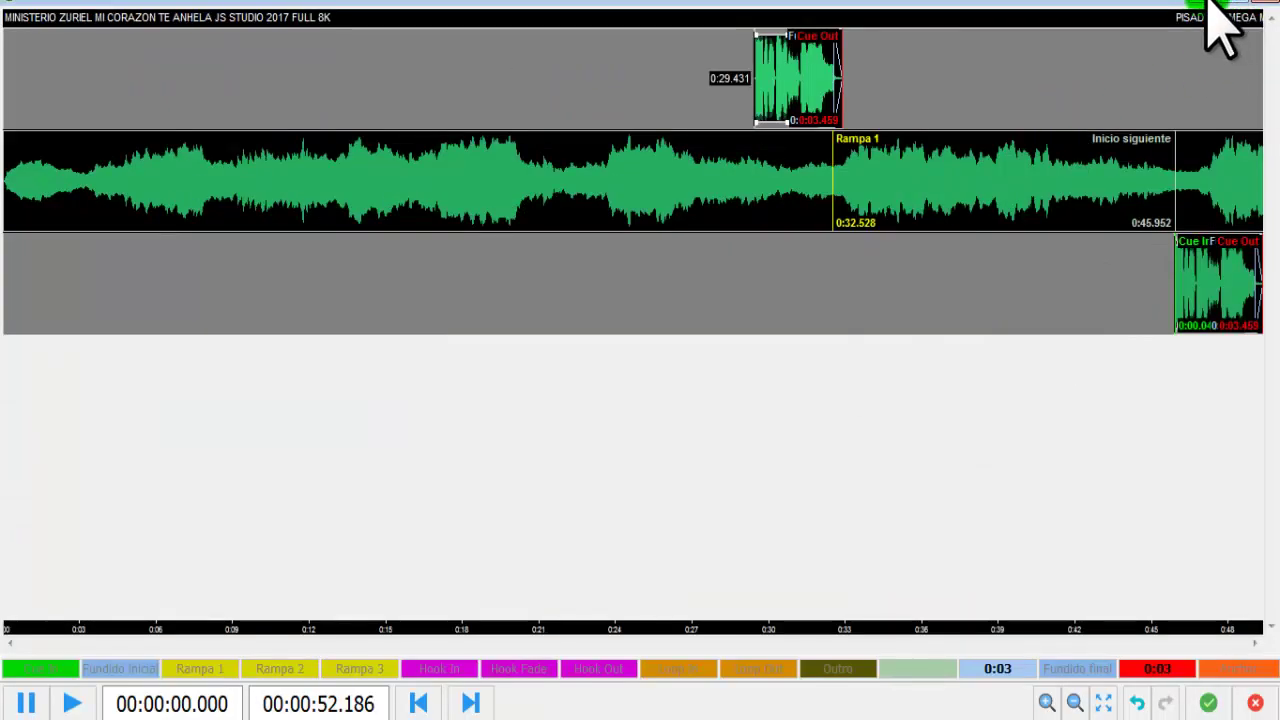
pyautogui.click(1240, 5)
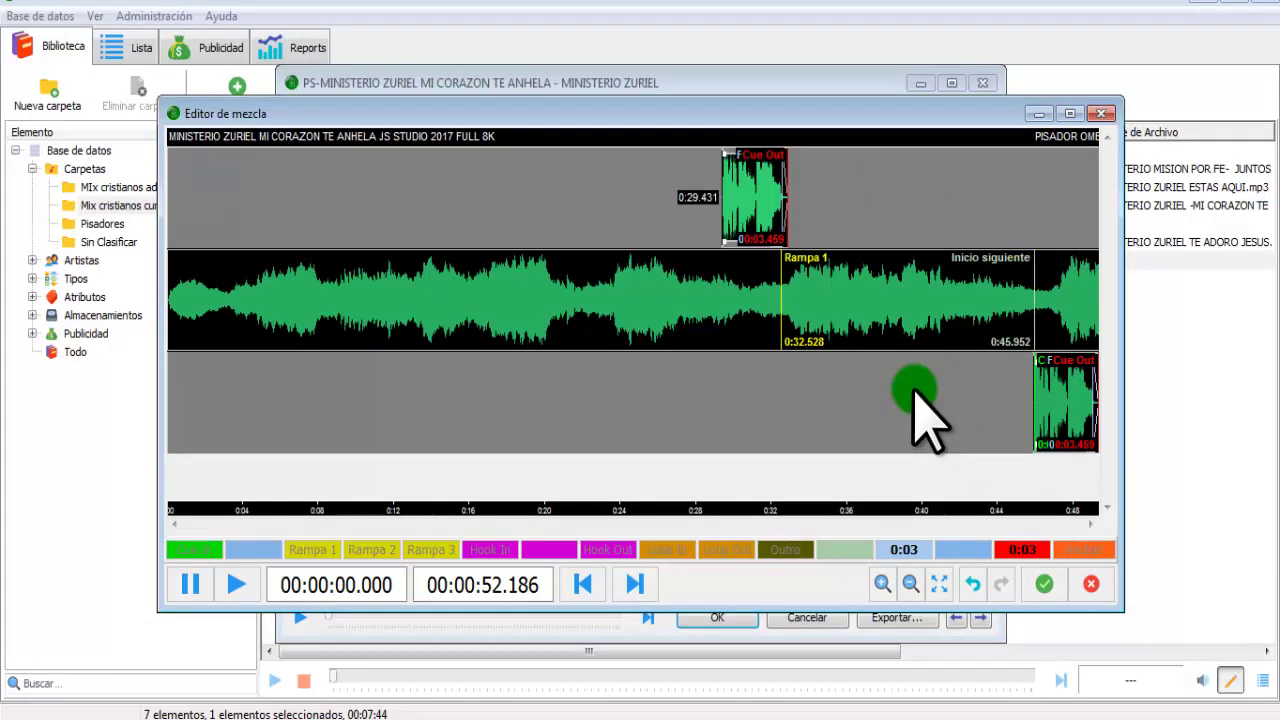
pyautogui.click(1068, 114)
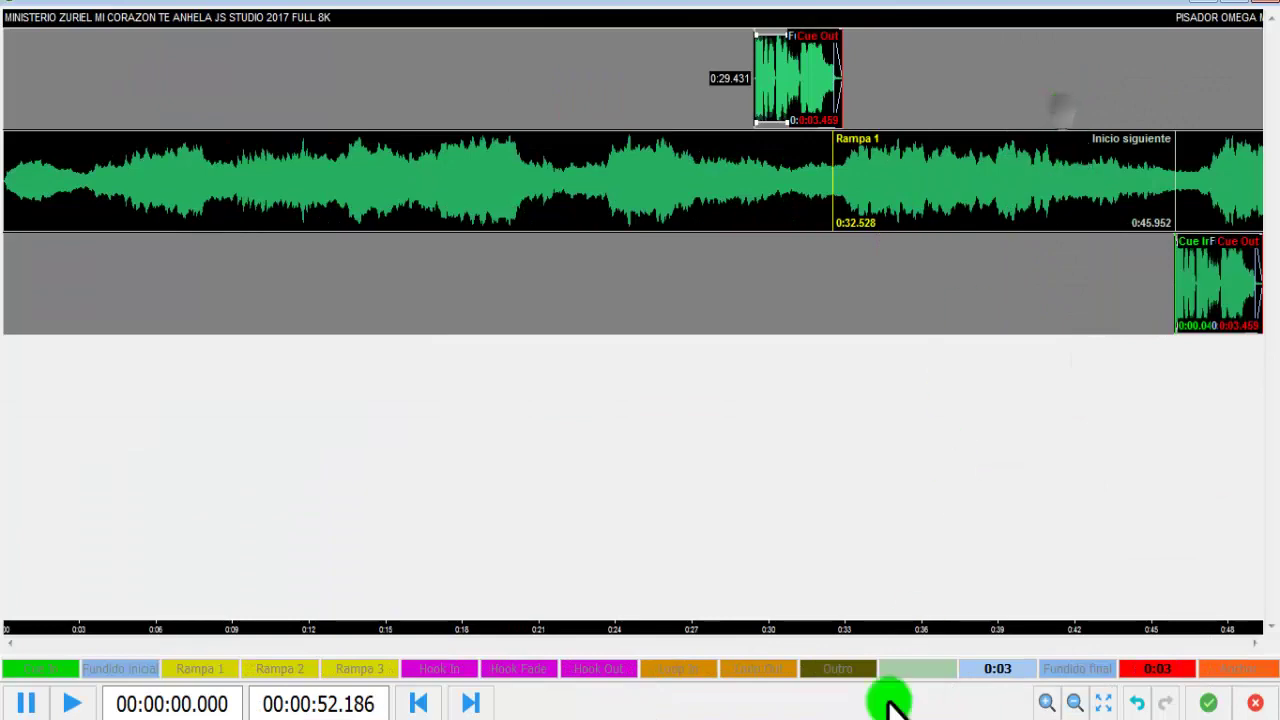
pyautogui.click(1208, 702)
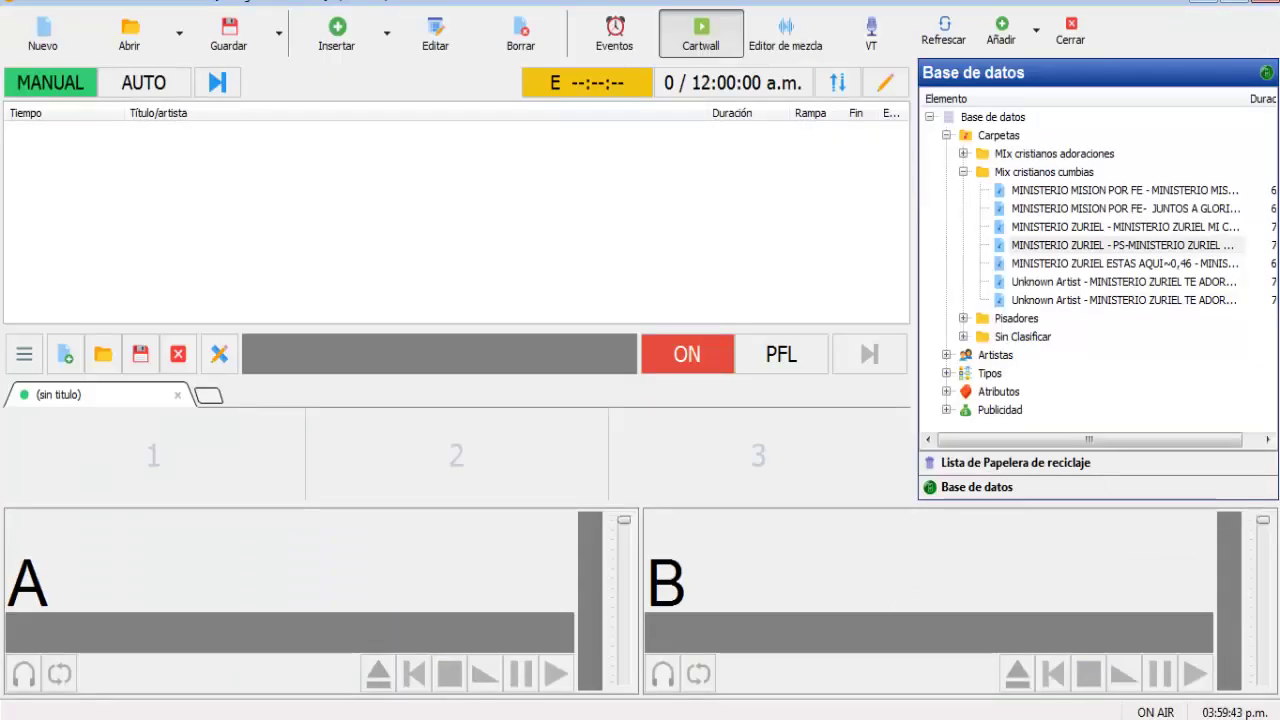